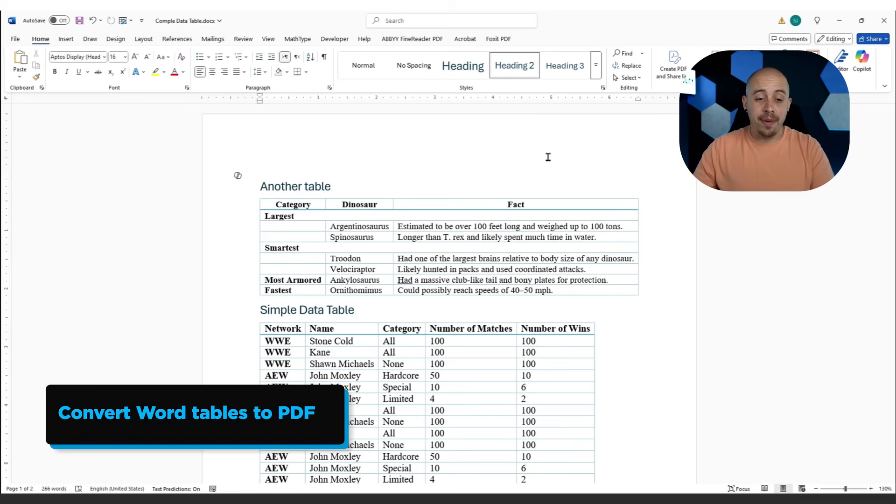
- Examine the structure of the Another table, Simple Data Table and Comple Data Table sections in the Word document
scroll(563, 189, "down", 2)
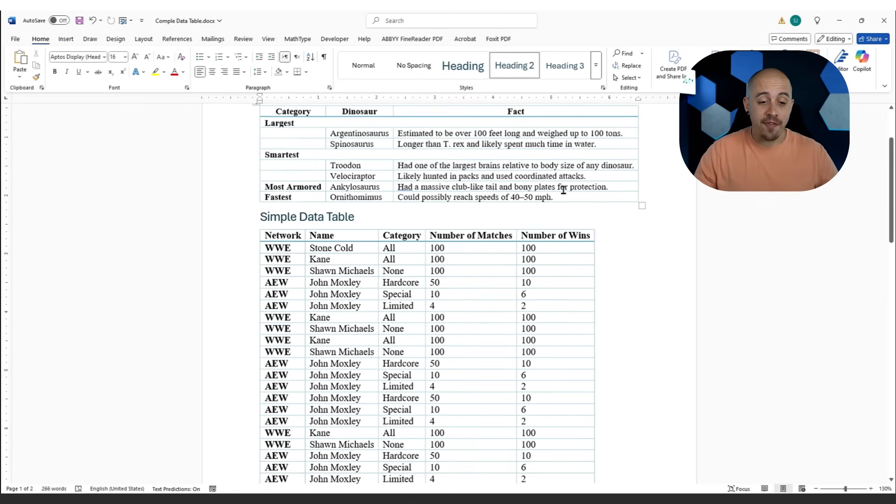
scroll(358, 140, "up", 2)
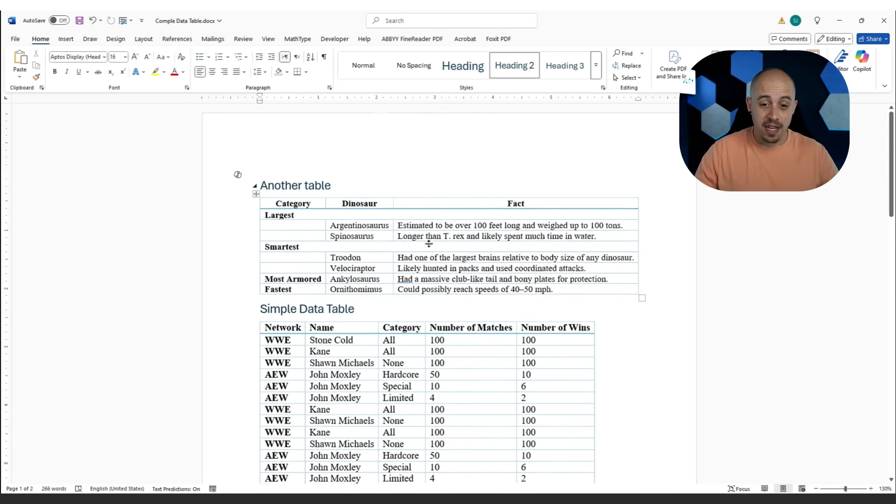
scroll(384, 228, "down", 4)
left_click(356, 176)
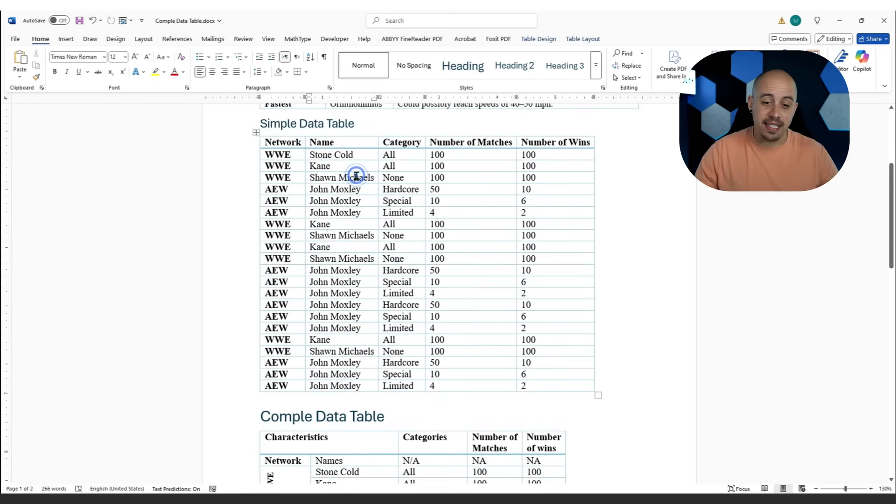
scroll(360, 196, "down", 6)
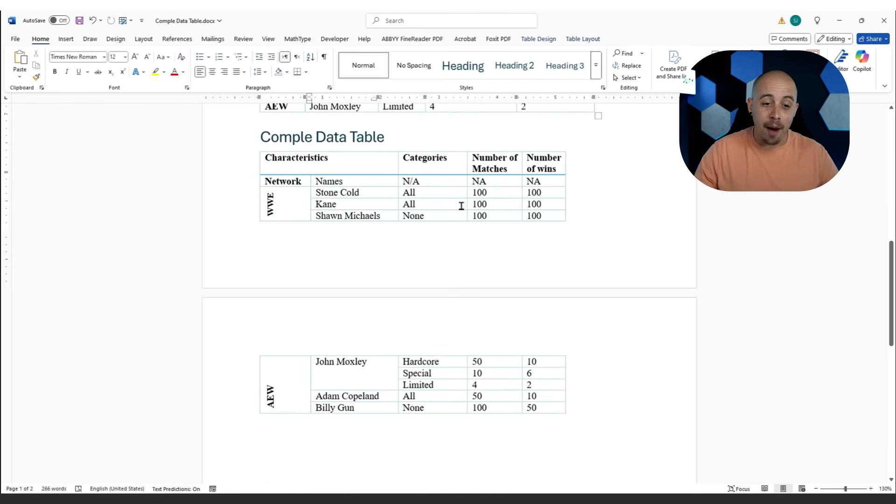
scroll(465, 213, "up", 8)
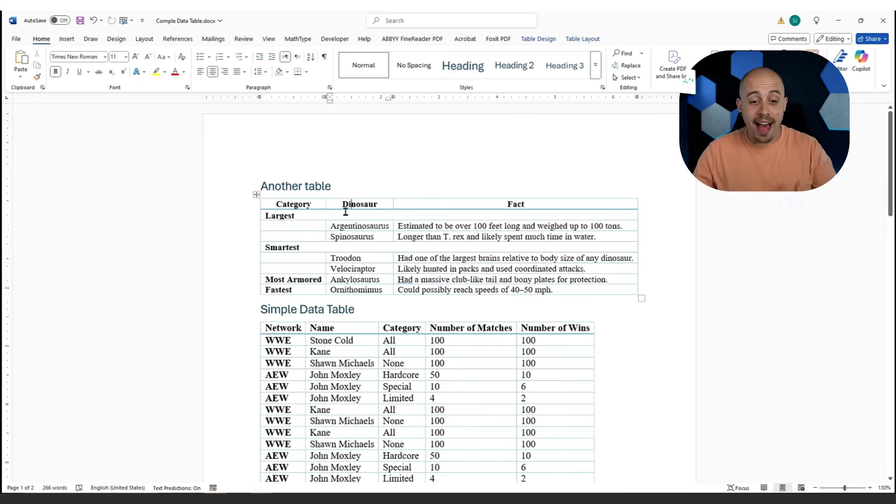
scroll(358, 208, "down", 3)
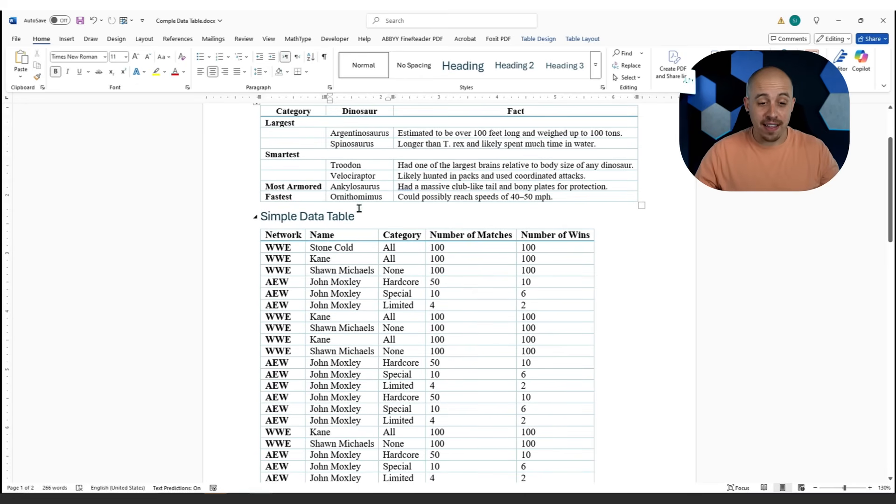
left_click(331, 236)
scroll(889, 157, "down", 3)
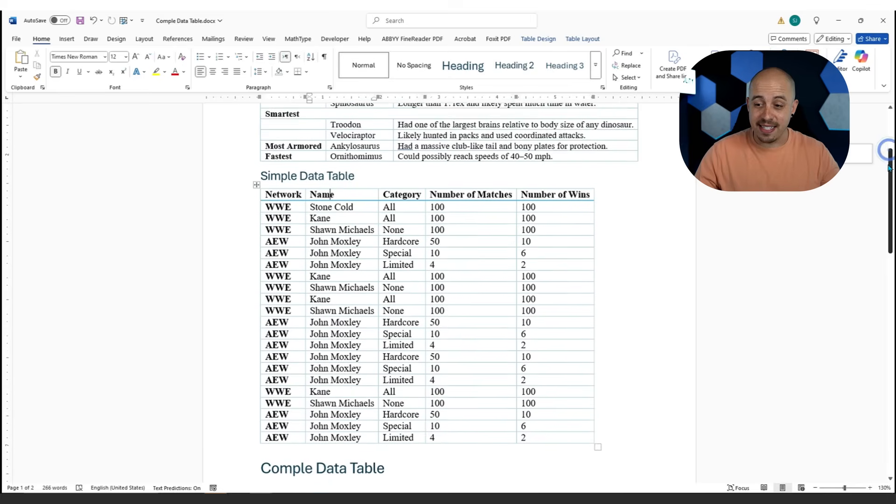
- Apply a blue banded grid style to the Simple Data Table, and replace it with the light grid style in light blue
left_click(537, 38)
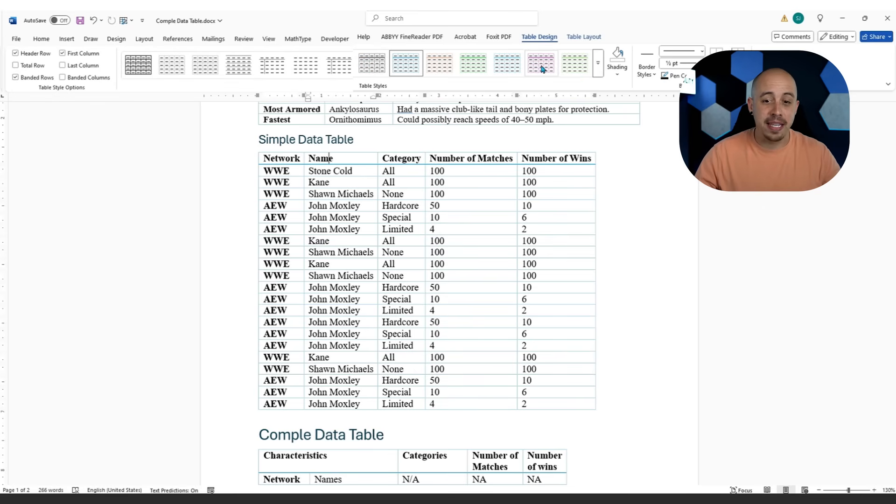
left_click(599, 64)
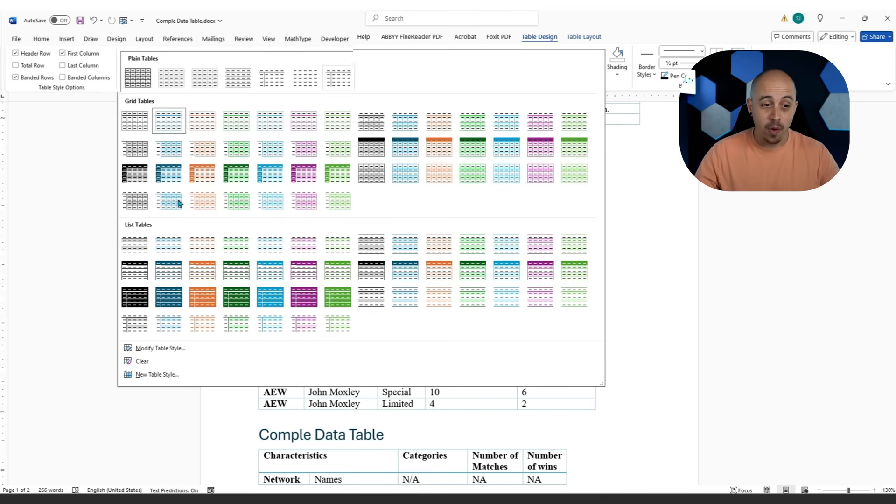
left_click(167, 149)
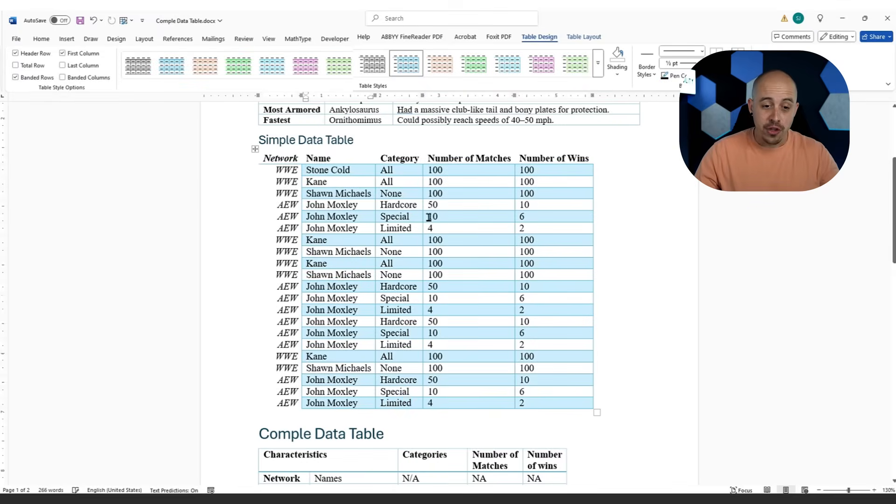
left_click(598, 66)
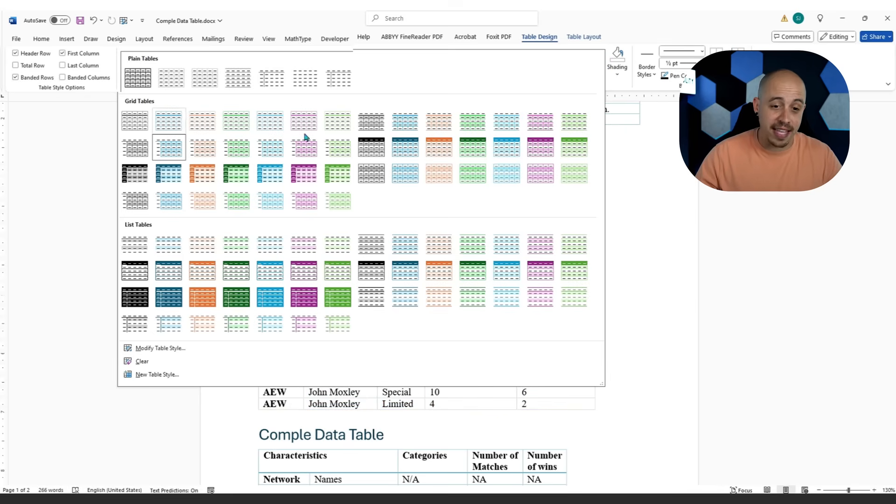
left_click(279, 121)
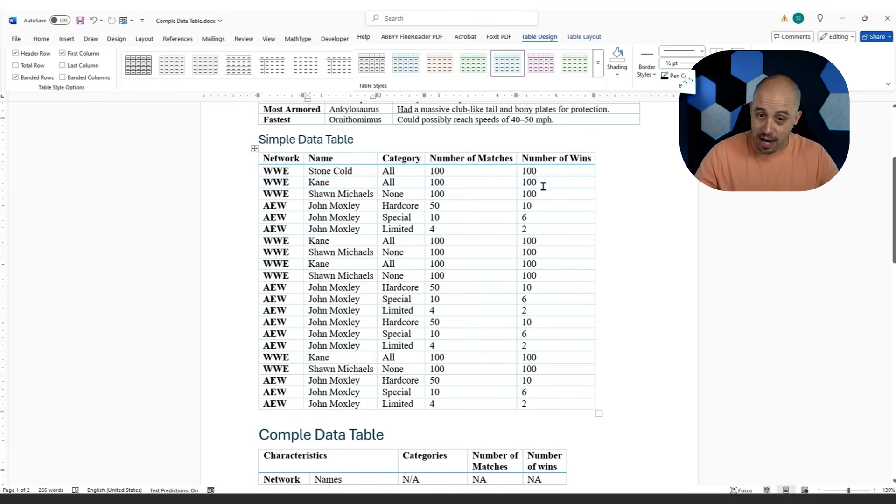
- Check the header row's page-break and repeat-header options in the Simple Data Table's properties
right_click(343, 160)
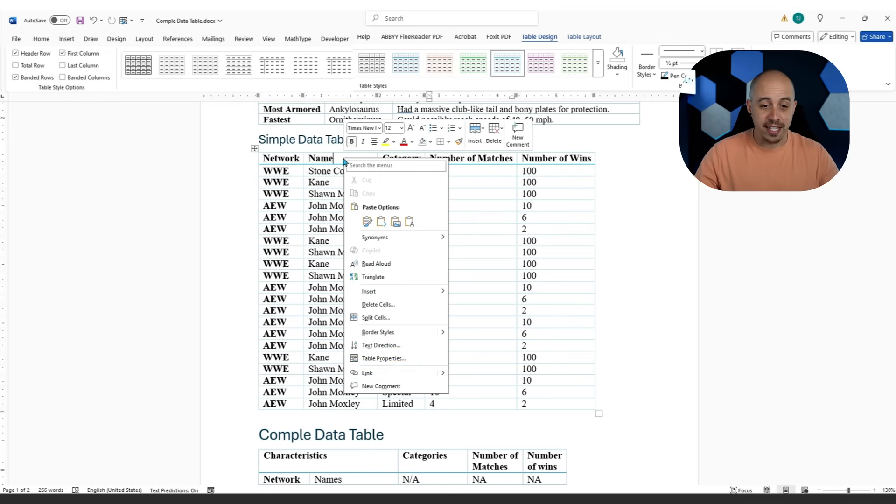
left_click(416, 358)
left_click(399, 144)
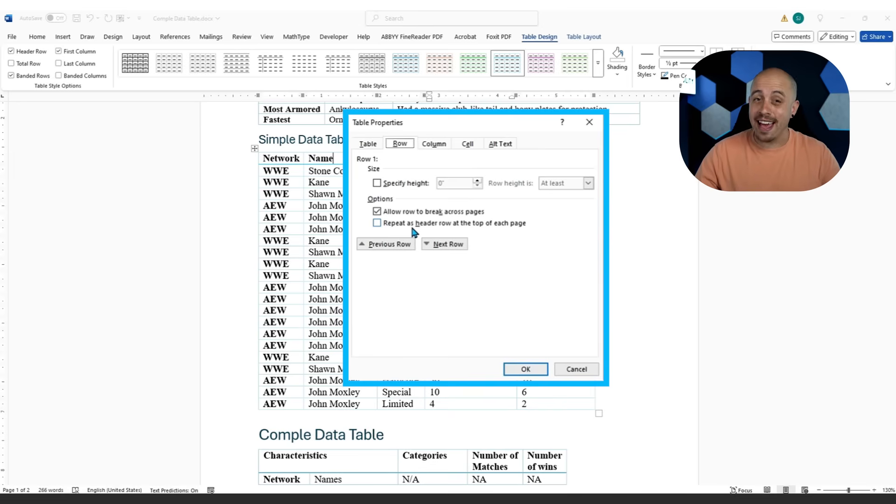
left_click(525, 369)
- Examine the dinosaur table's Category header and the vertical WWE and AEW row headings in the Comple Data Table
scroll(482, 332, "up", 5)
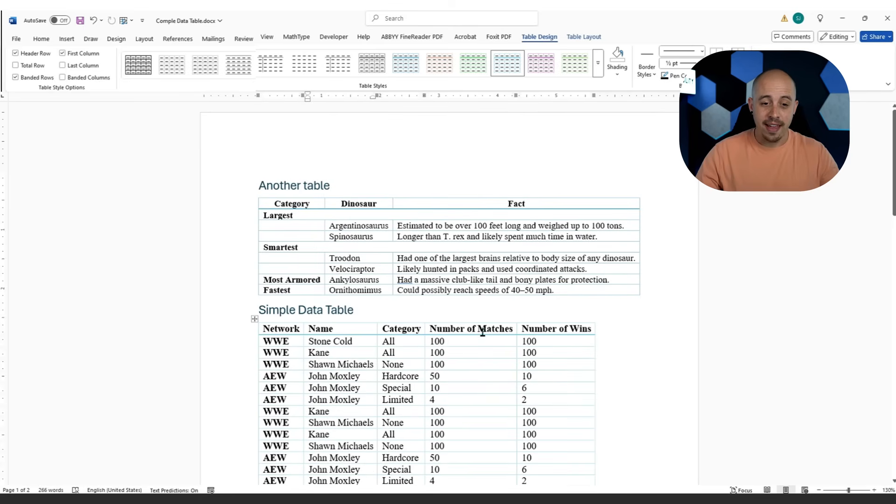
left_click(300, 207)
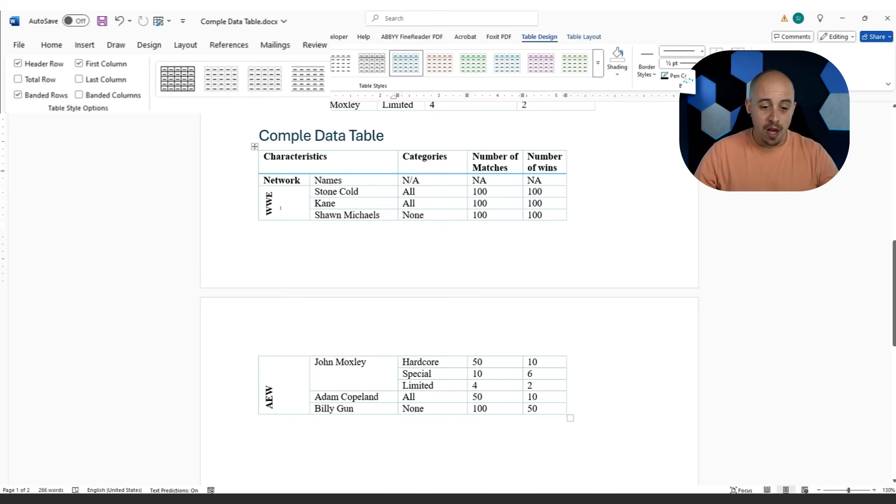
left_click(282, 206)
left_click_drag(279, 208, 280, 192)
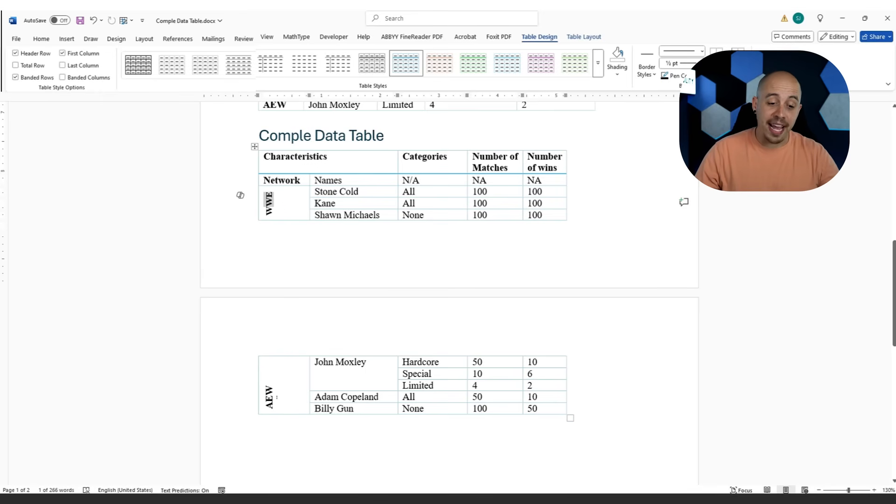
left_click(281, 397)
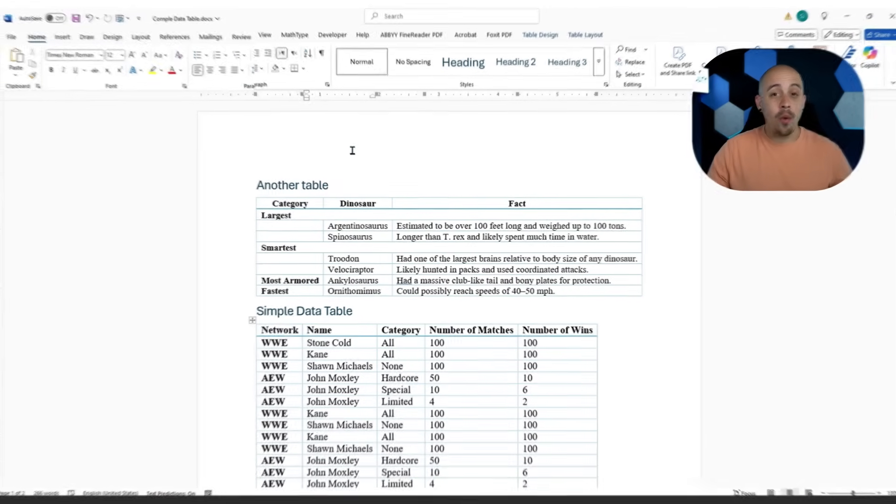
- Save a copy of the document as a PDF named Comple Data Table in the Tables folder
left_click(14, 46)
left_click(40, 210)
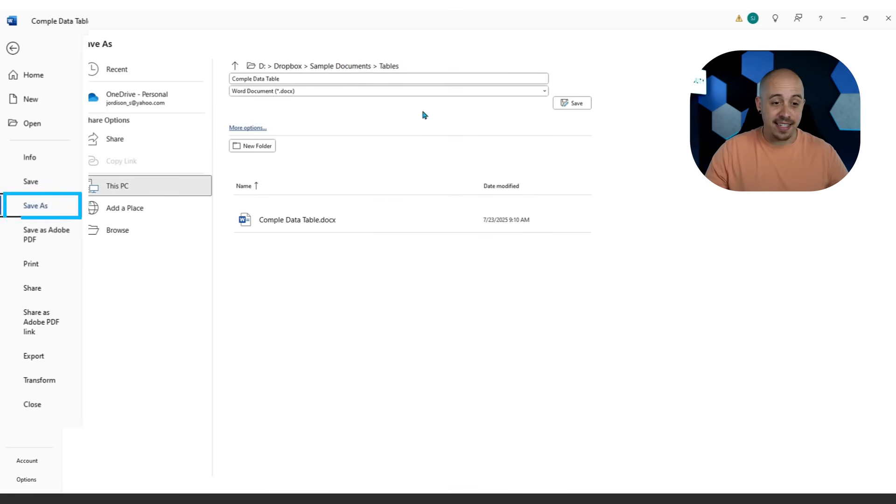
left_click(321, 91)
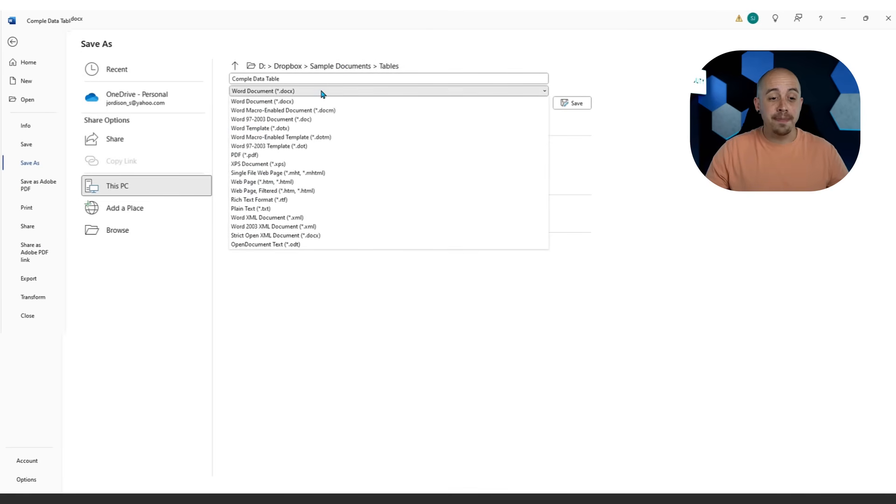
left_click(247, 155)
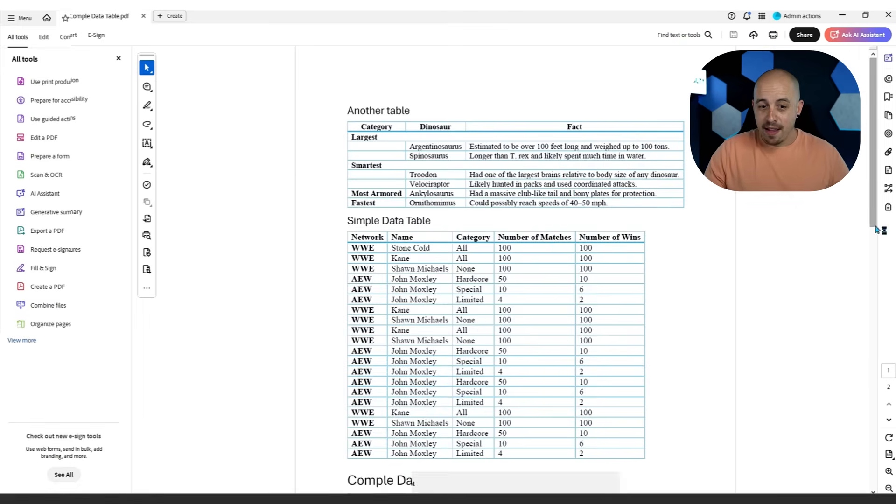
- In Acrobat, show the exported PDF's accessibility tags and inspect its heading tags and the first table's header and body structure
scroll(634, 255, "up", 3)
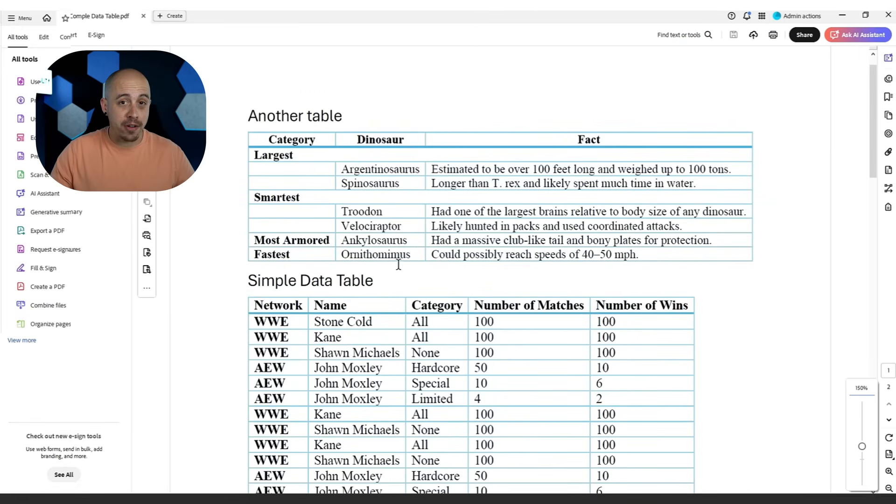
left_click(887, 209)
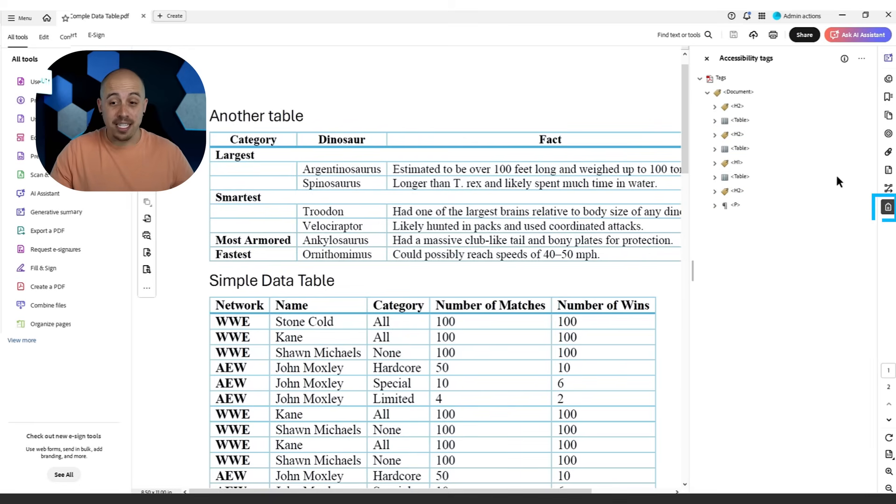
key("Down")
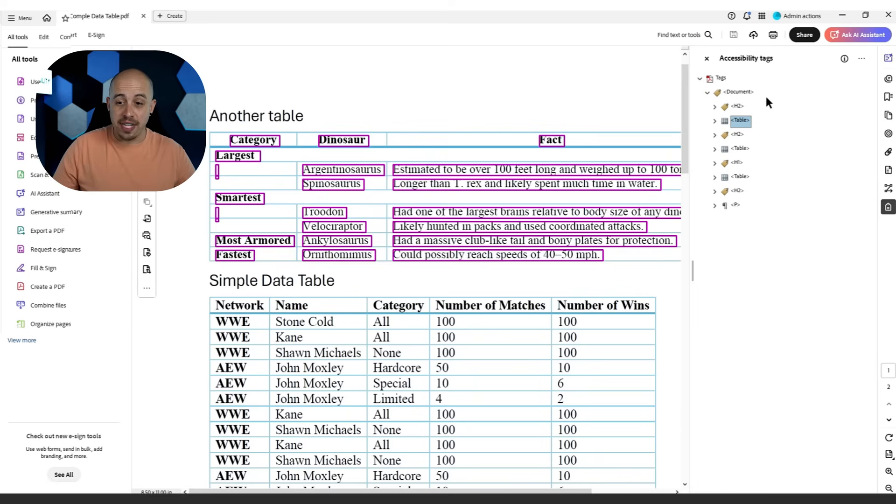
key("Down")
key("Down")
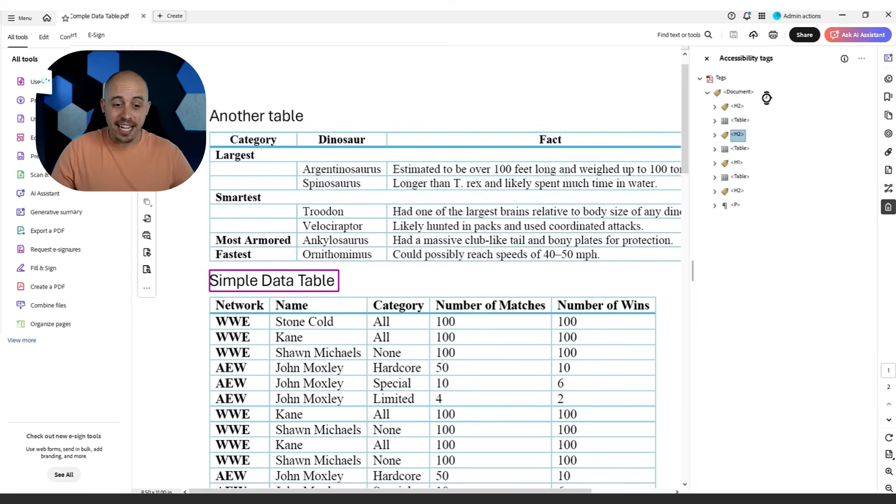
key("Down")
key("Down")
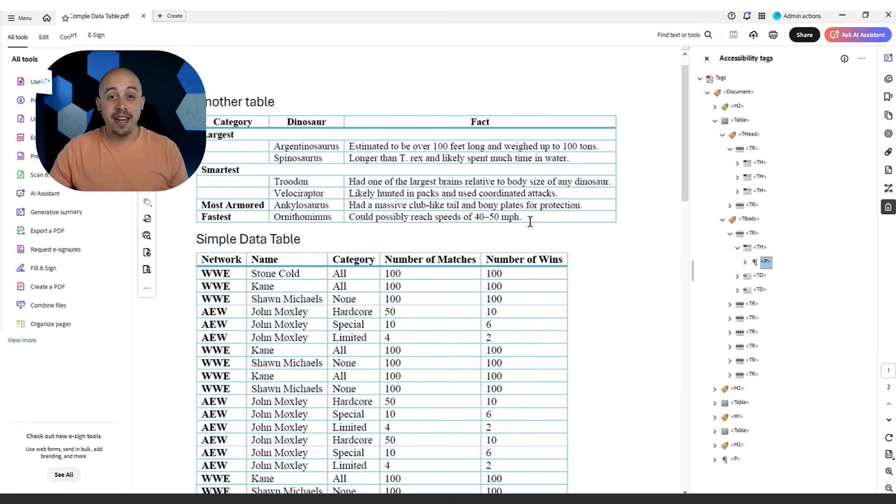
scroll(454, 160, "down", 3)
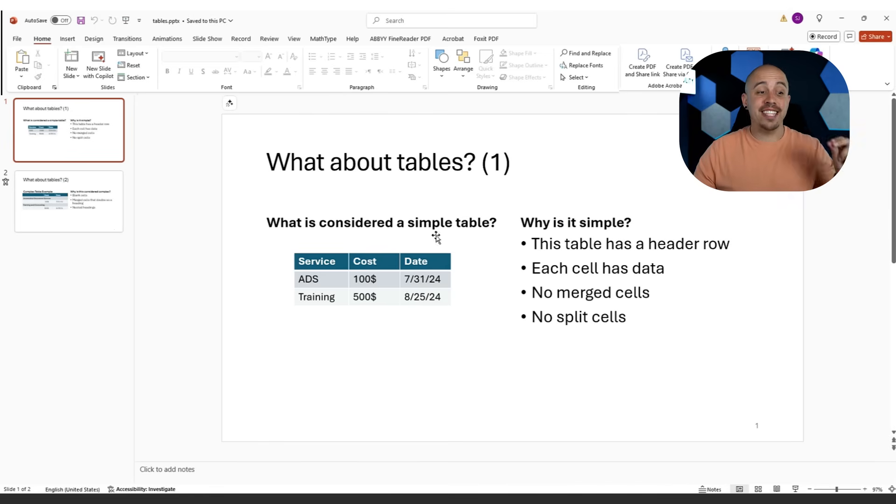
- In PowerPoint, check the table style options for slide 1's simple table and view the complex table on slide 2
left_click(383, 261)
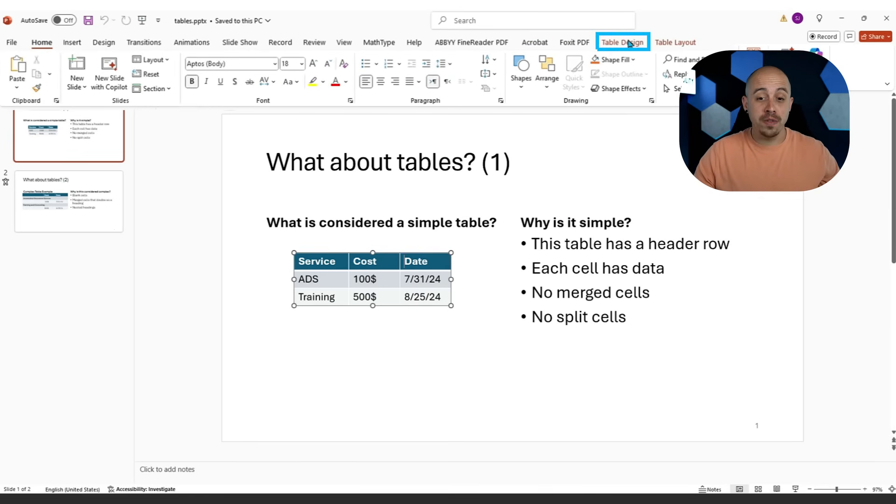
left_click(528, 39)
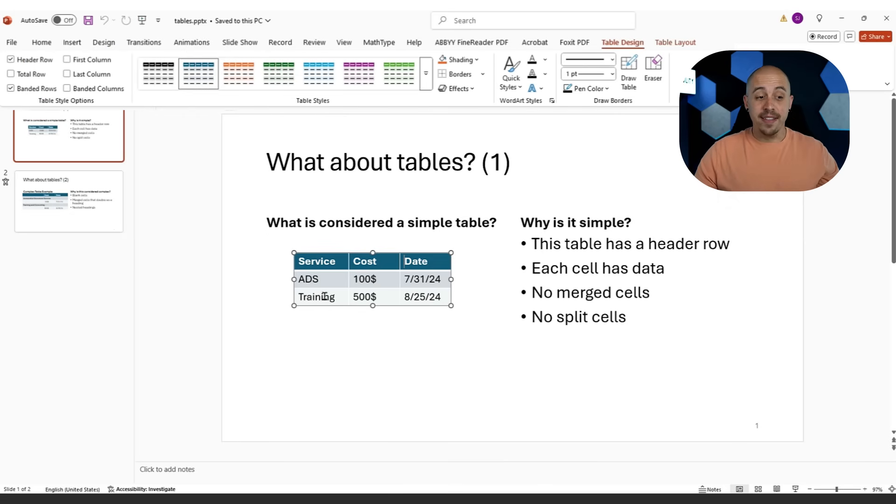
left_click(117, 191)
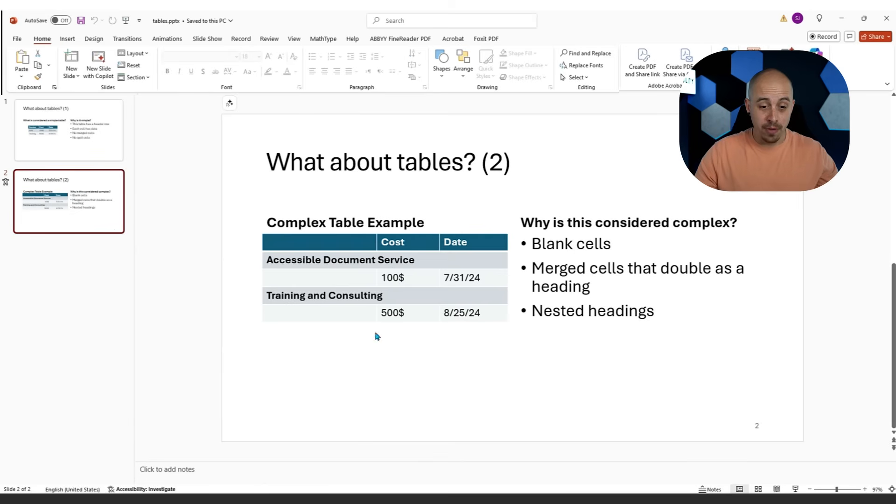
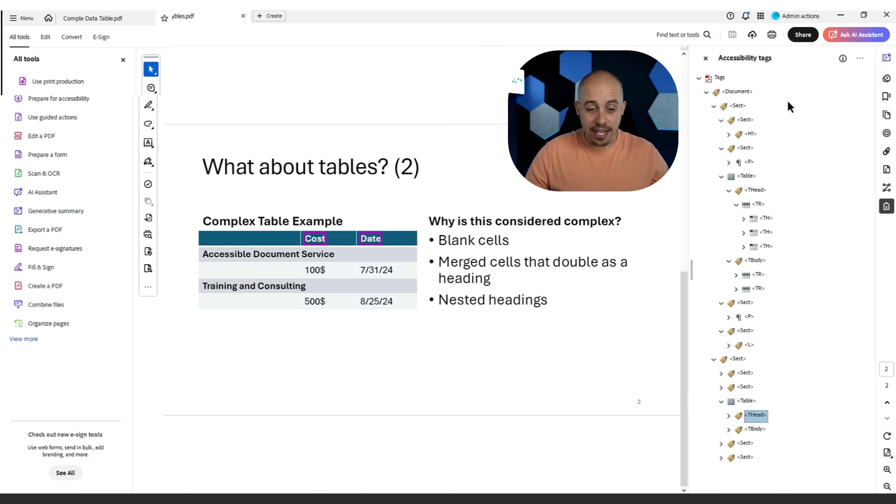
- In Acrobat, inspect the header and body row tags of the complex table on page 2 of the tables PDF
key("Up")
key("Right")
key("Down")
key("Down")
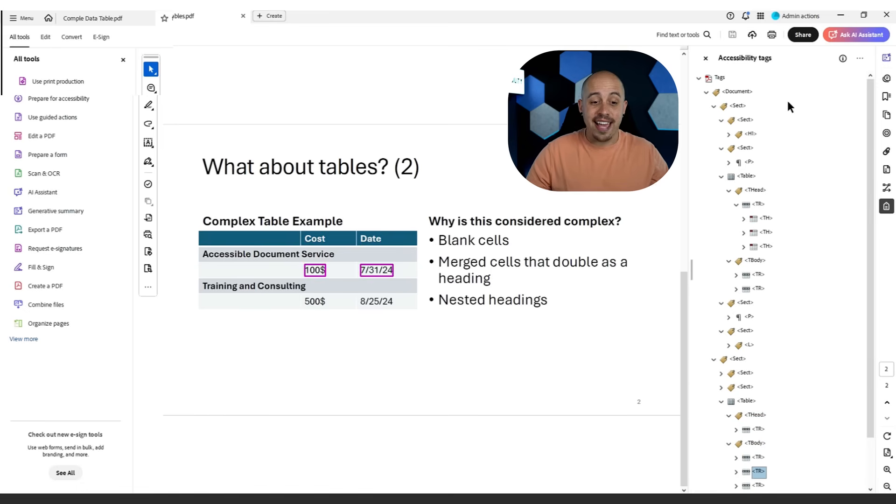
key("Down")
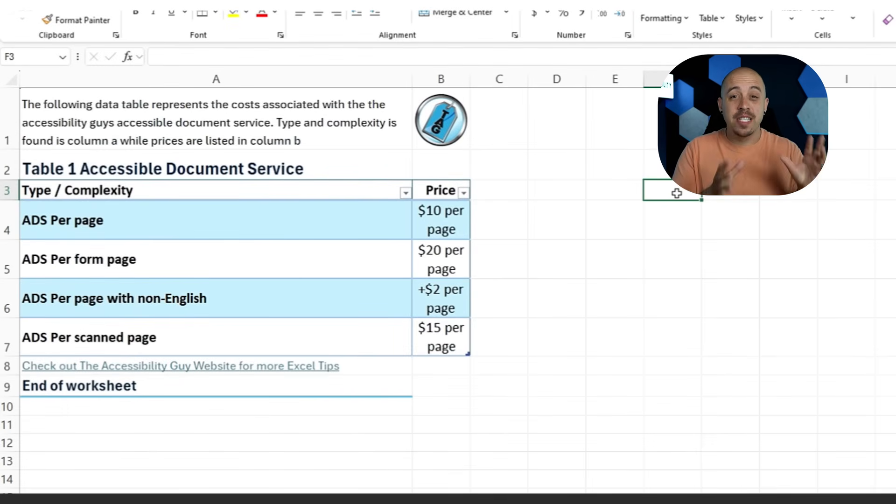
- In Excel, check the Table 1 title cell and the Type / Complexity and Price header cells
left_click(220, 164)
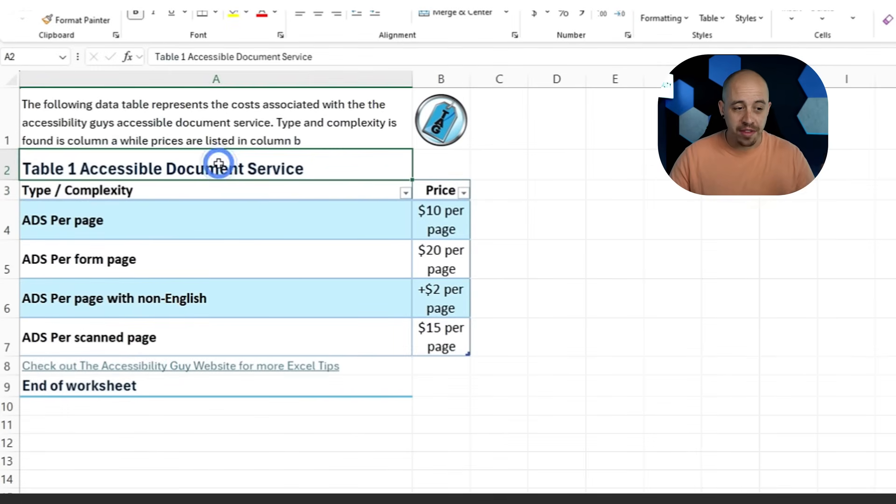
left_click(133, 193)
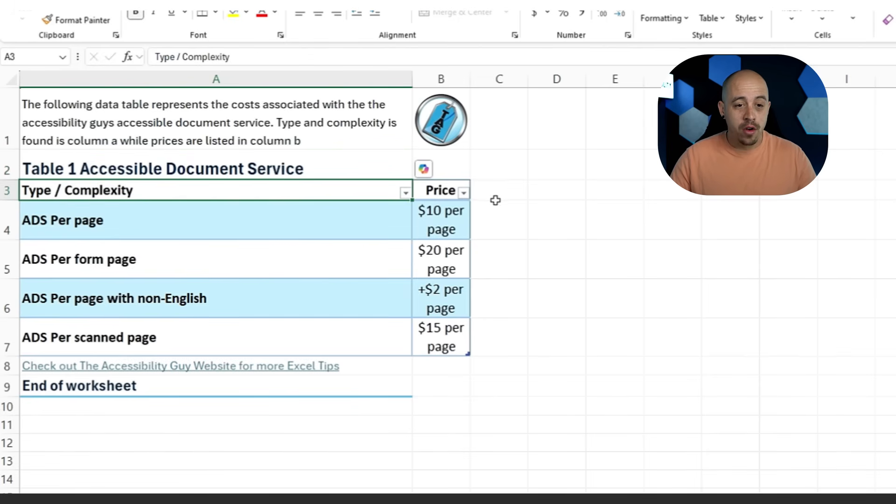
left_click(433, 195)
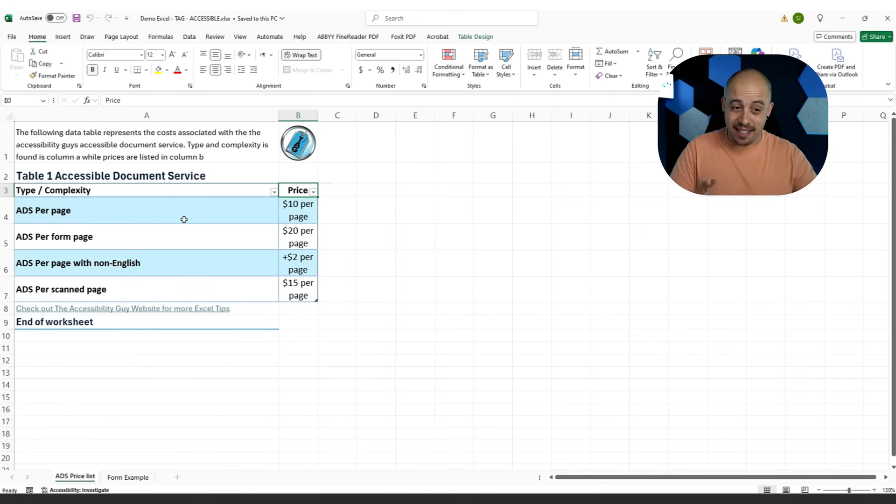
- Save the Demo Excel - TAG - ACCESSIBLE workbook to the Desktop in PDF format
left_click(13, 36)
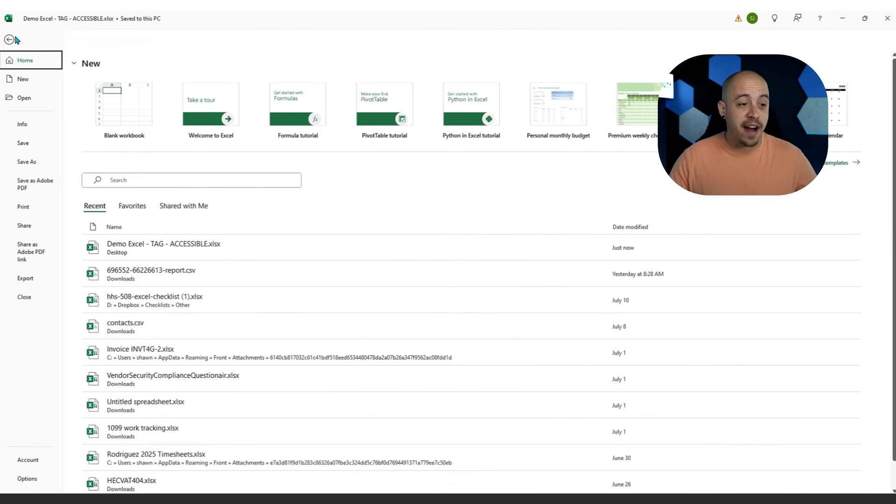
left_click(31, 165)
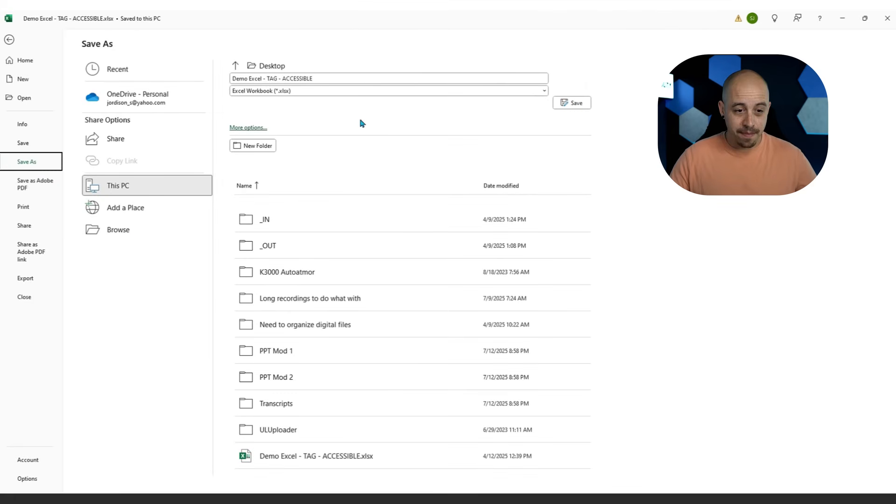
left_click(339, 92)
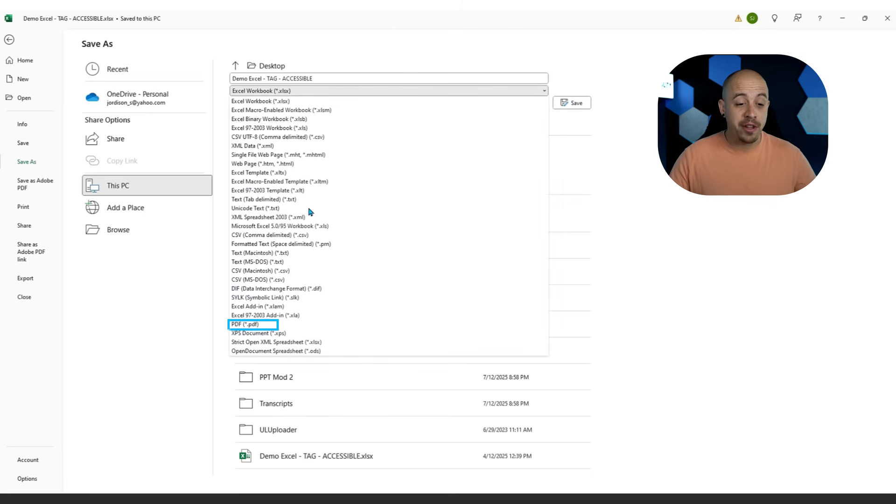
left_click(245, 324)
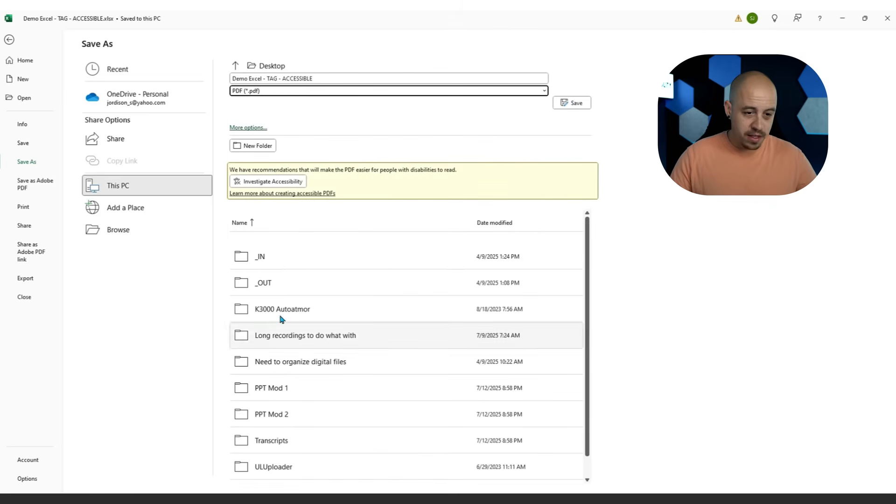
left_click(578, 107)
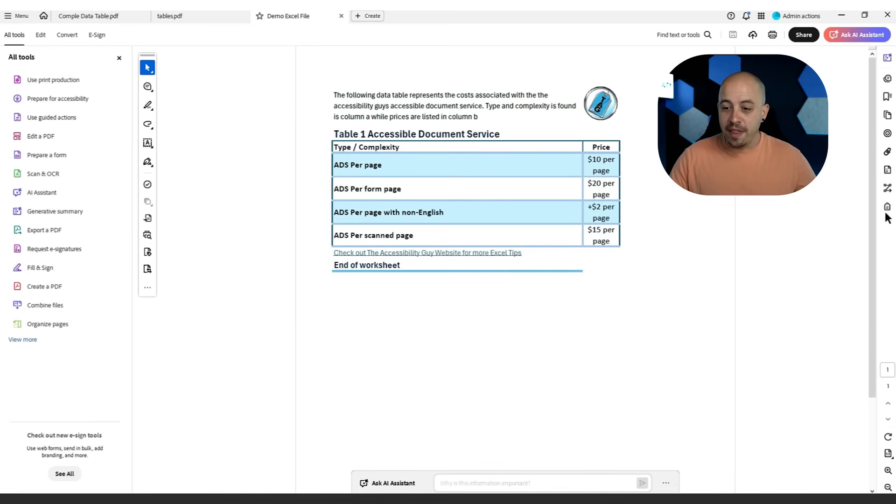
- In Acrobat, show the Demo Excel File PDF's accessibility tags and inspect the Span and first Table tags with their rows
left_click(886, 207)
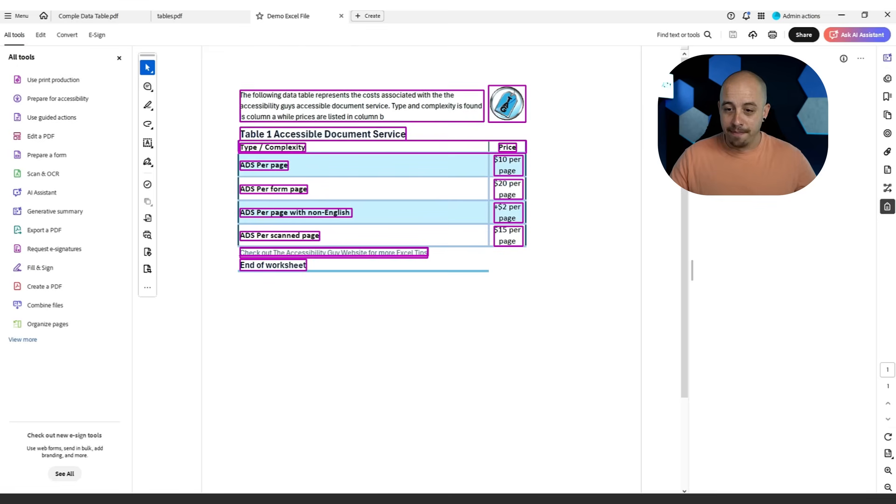
key("Down")
key("Down")
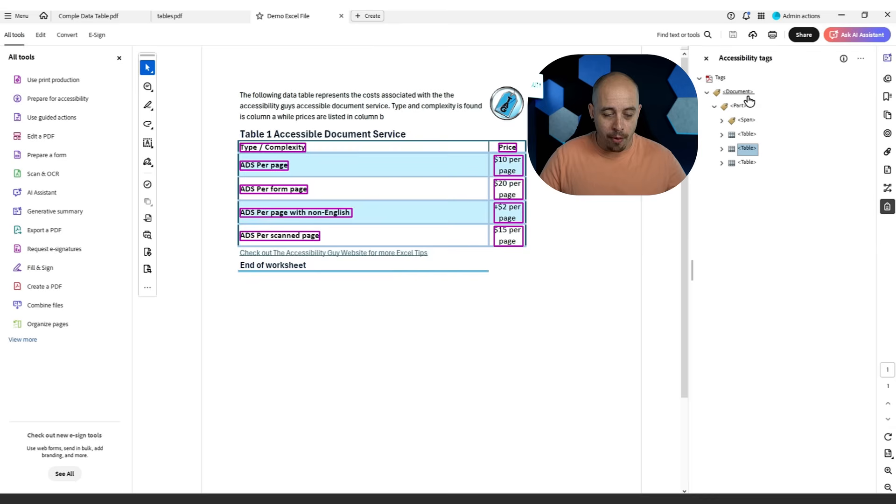
key("Up")
key("Up")
key("Down")
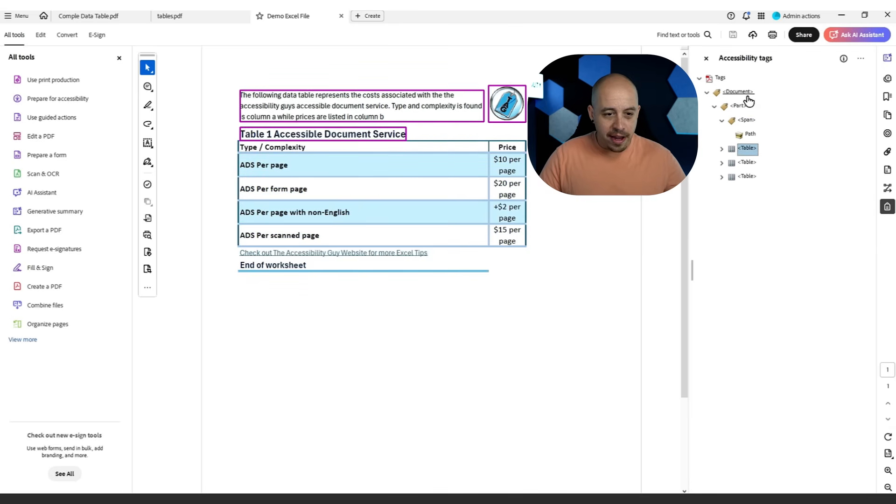
key("Right")
key("Down")
key("Down")
key("Down")
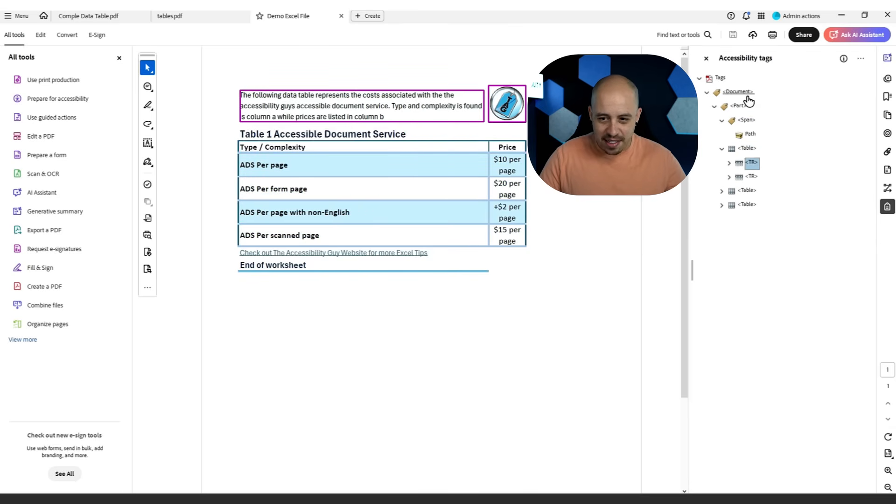
- Inspect the price table's tags, expanding its THead, TBody and first body row down to the TH and TD cells
key("Right")
key("Down")
key("Right")
key("Down")
key("Down")
key("Right")
key("Down")
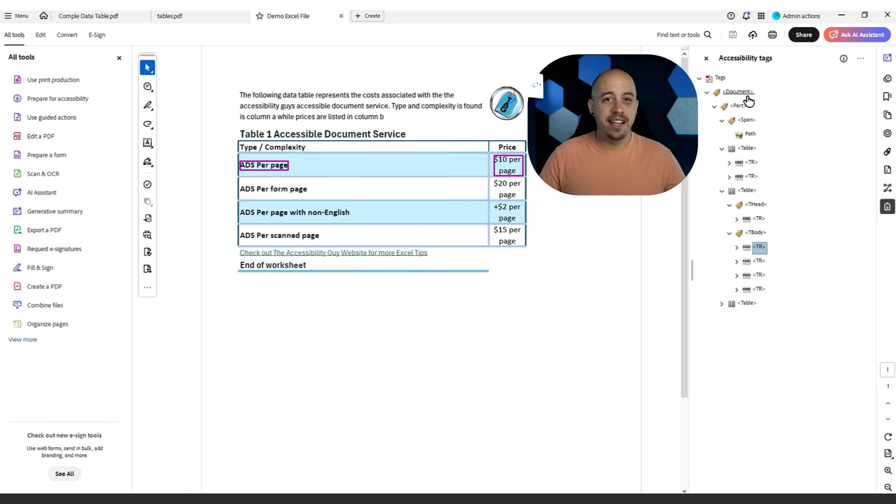
key("Right")
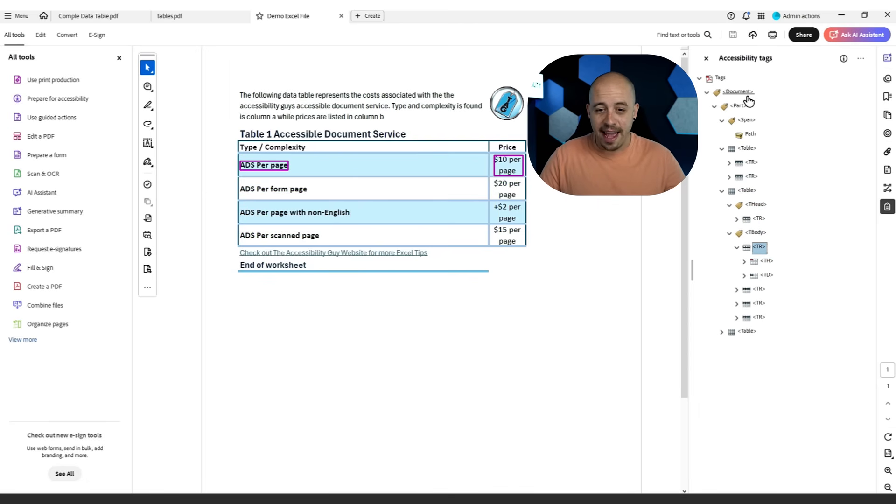
key("Down")
key("Down")
key("Down")
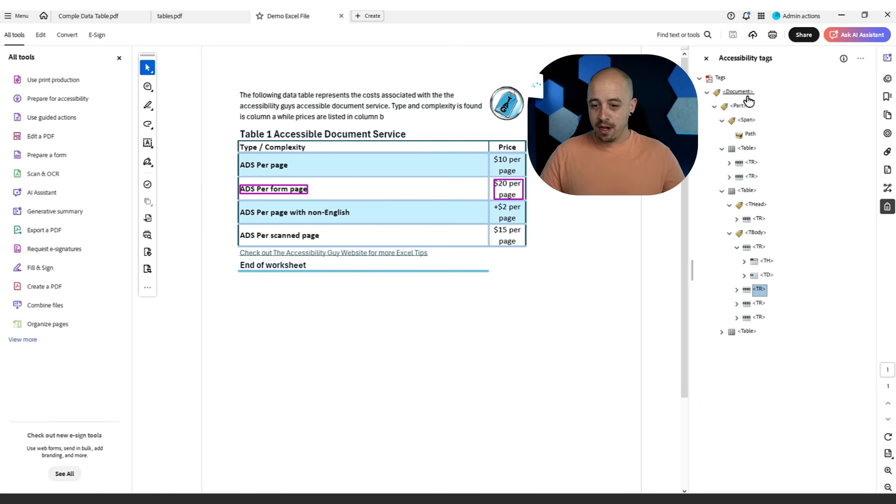
- Inspect the ADS Per form page row's cell tags and the rows of the last Table tag below it
key("Right")
key("Down")
key("Down")
key("Down")
key("Down")
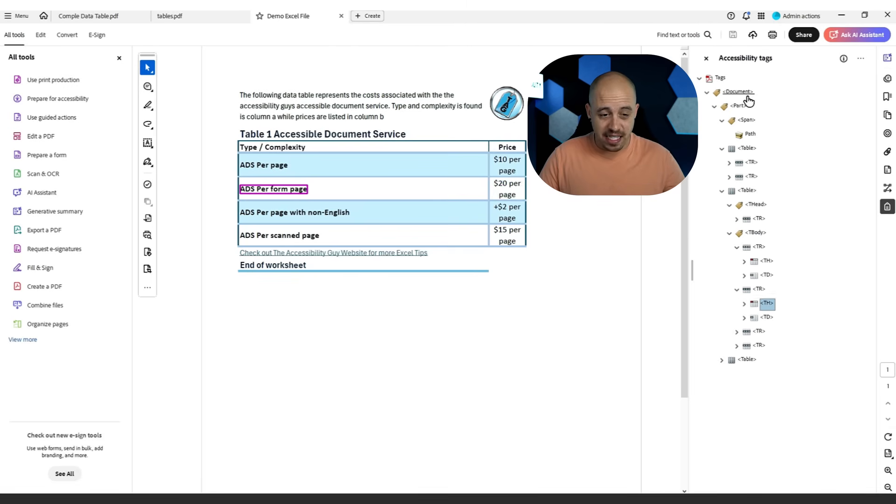
key("Down")
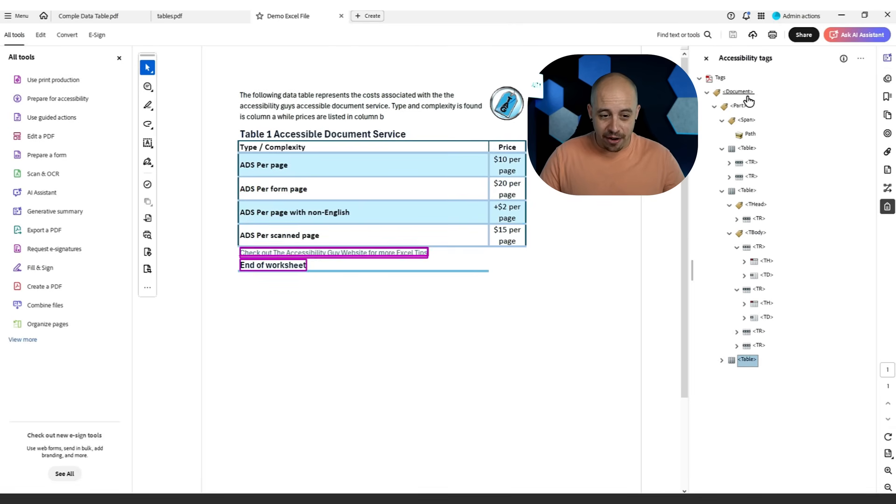
key("Right")
key("Down")
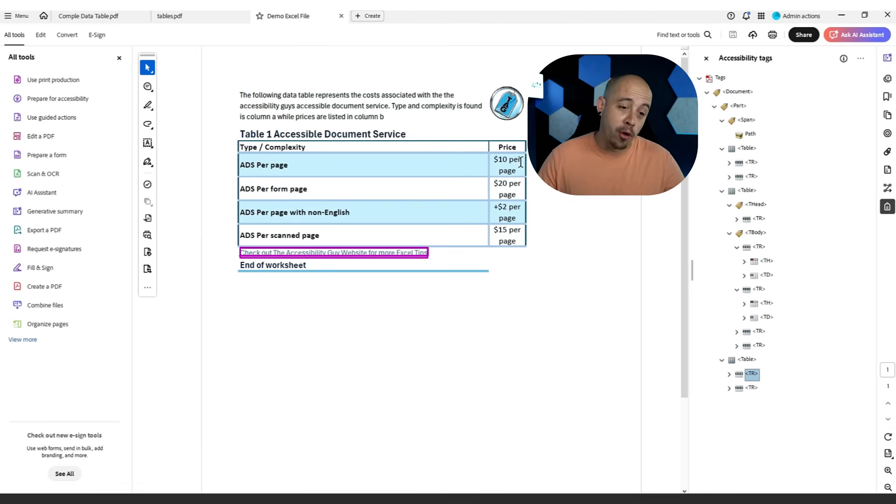
- Compare the accessibility tags of the Comple Data Table, tables and Demo Excel File PDFs
left_click(841, 17)
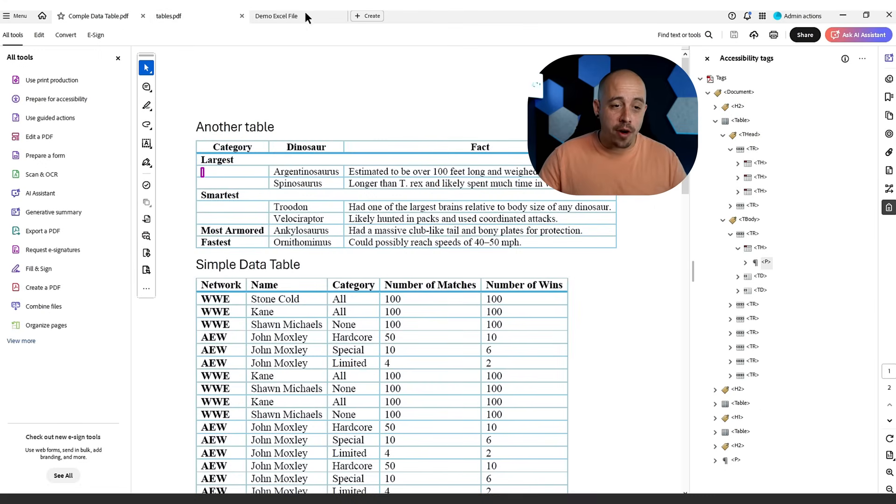
left_click(222, 15)
left_click(276, 16)
left_click(94, 15)
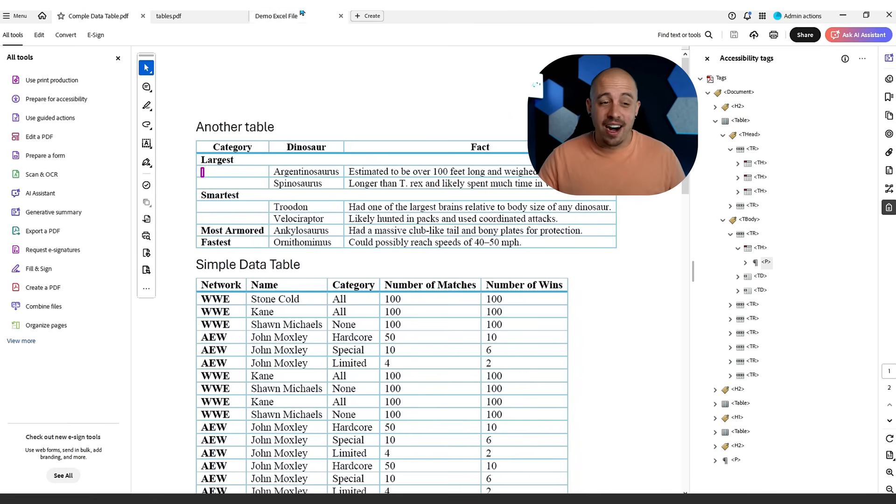
left_click(176, 17)
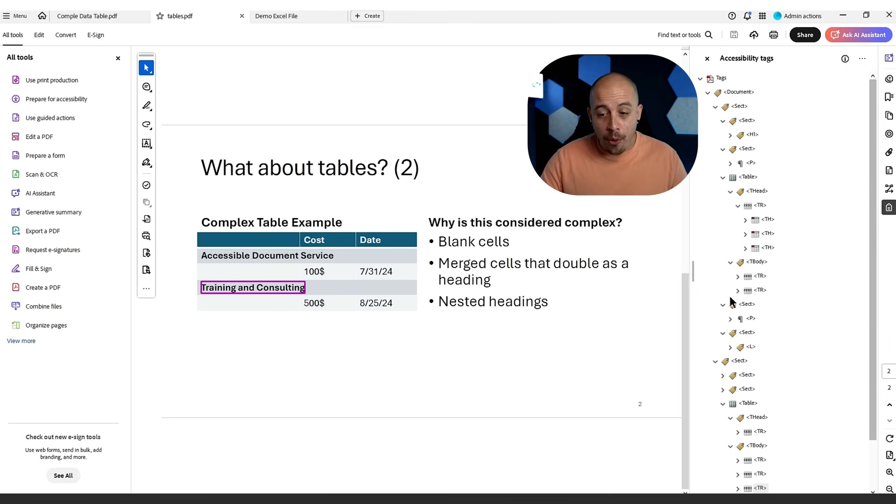
- In the Demo Excel File PDF, collapse the three Table tags and review the content each one covers
left_click(292, 16)
left_click(749, 149)
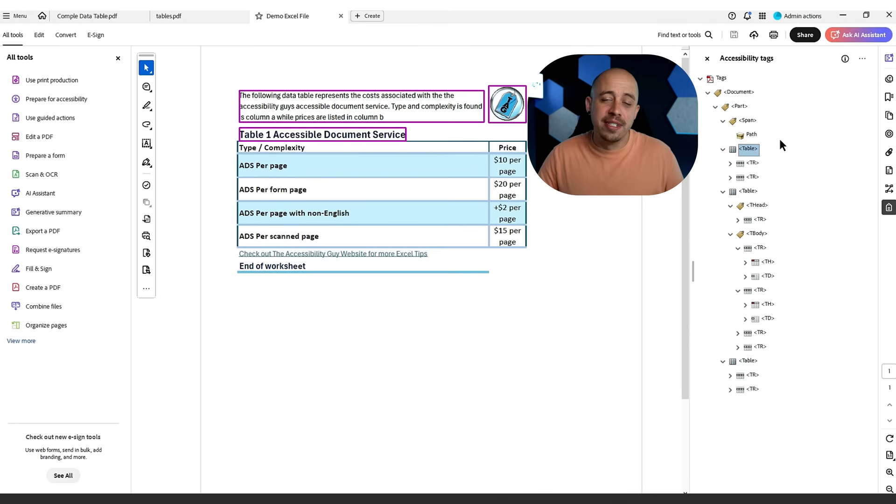
key("Left")
key("Down")
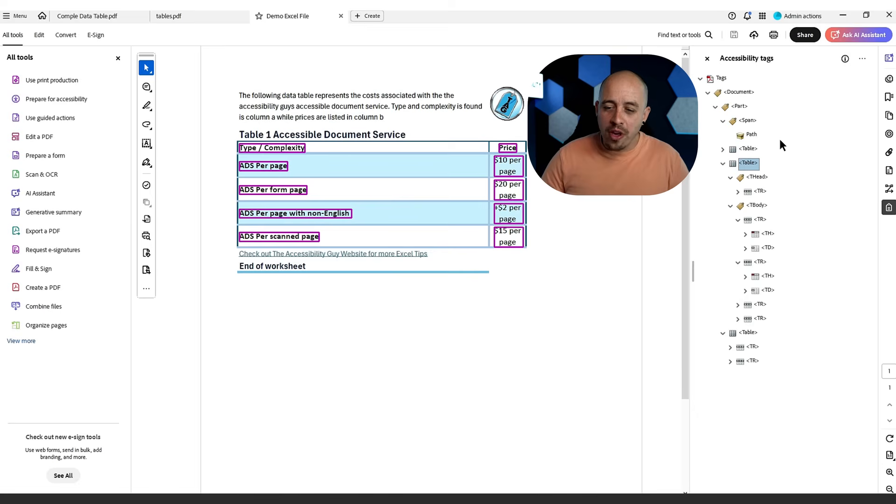
key("Left")
key("Down")
key("Left")
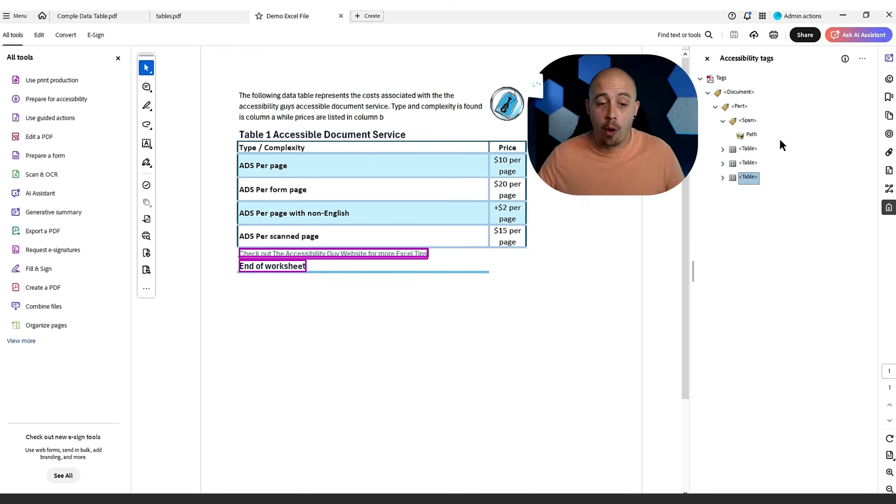
- In Word, print the whole Comple Data Table document to the Adobe PDF printer
left_click(120, 16)
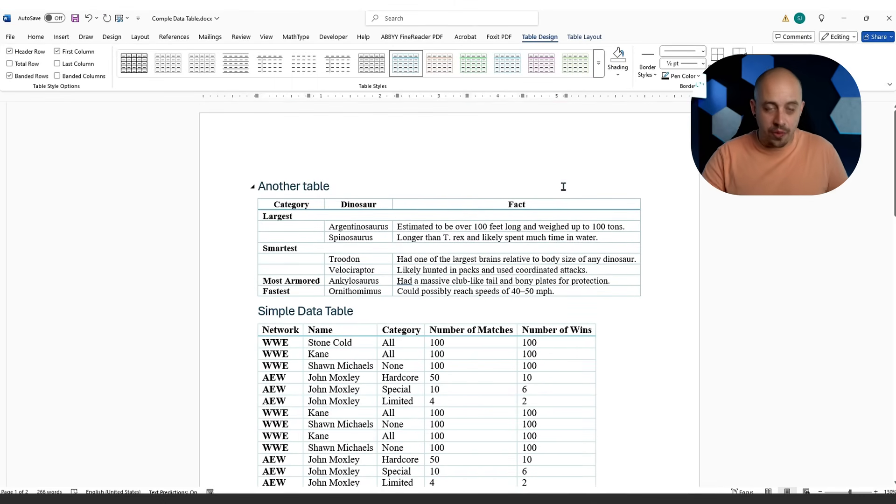
key("ctrl+p")
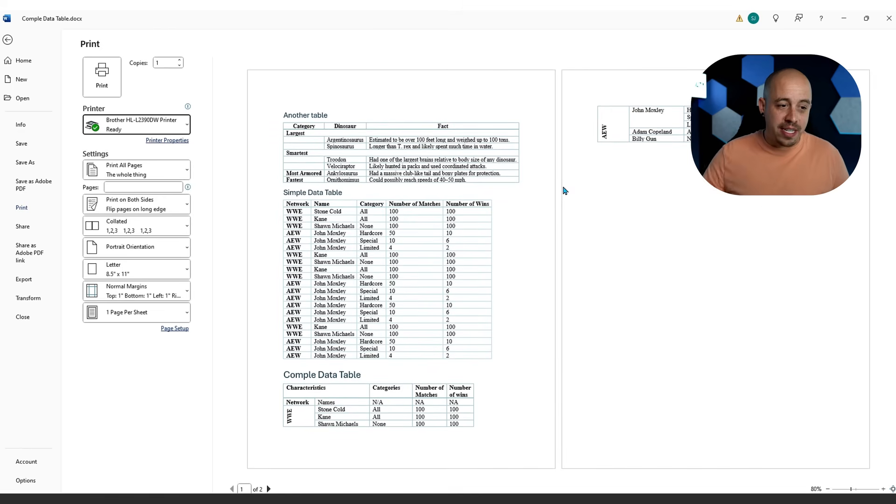
left_click(179, 125)
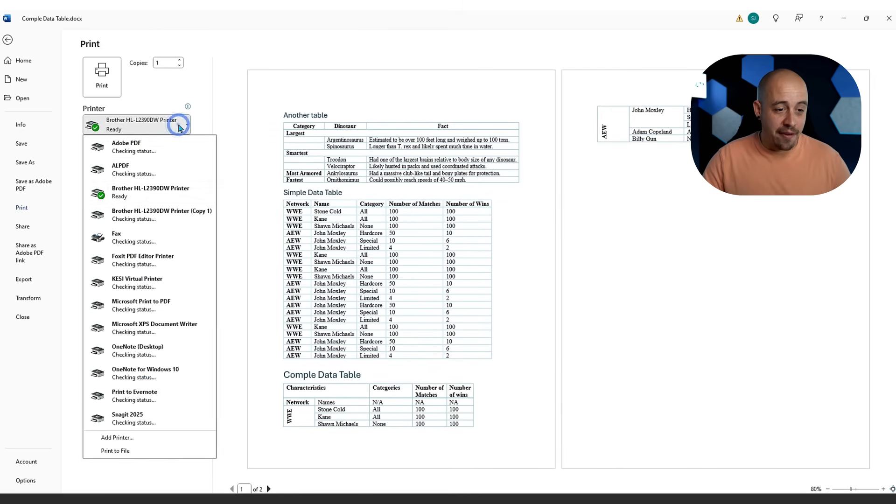
left_click(149, 143)
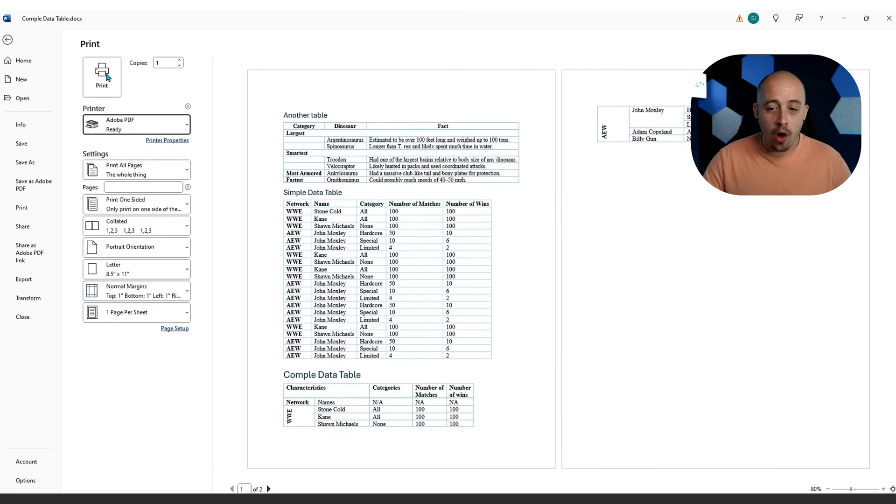
left_click(102, 75)
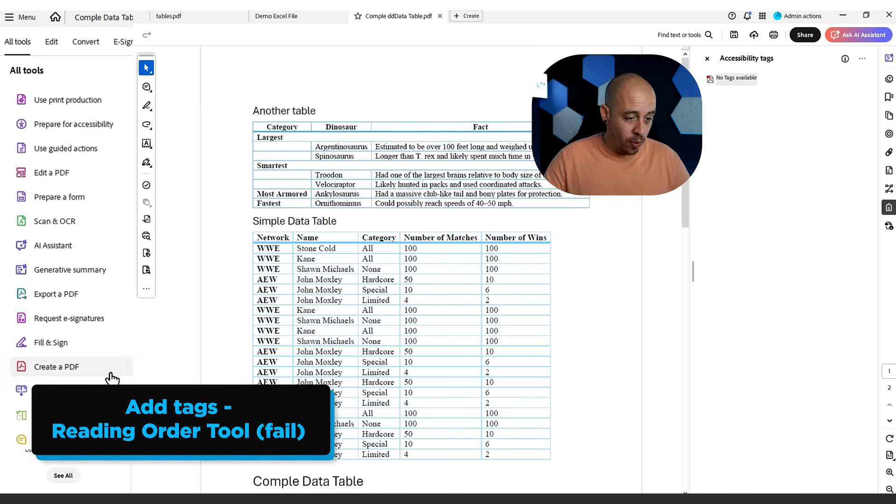
- In Acrobat, open the Reading Order tool on the printed PDF and try to tag the "Another table" title as Heading 2
left_click(70, 130)
left_click(60, 311)
left_click_drag(398, 112, 51, 95)
left_click_drag(251, 91, 346, 127)
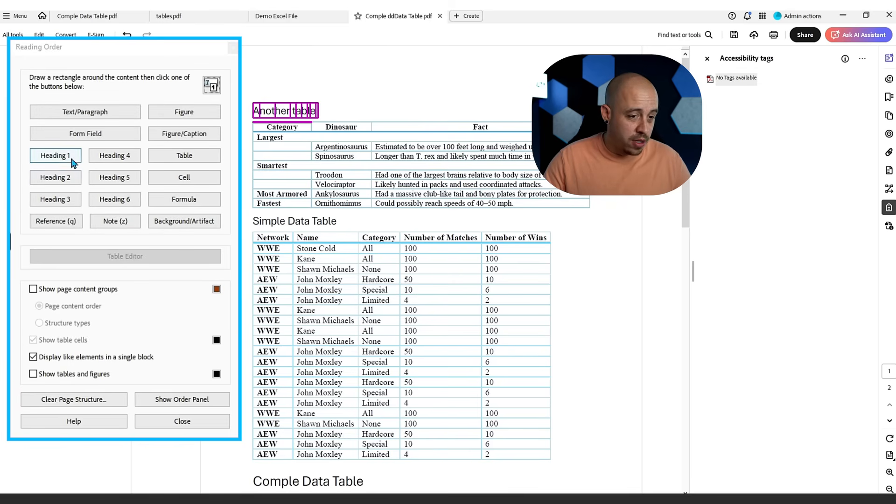
left_click(70, 178)
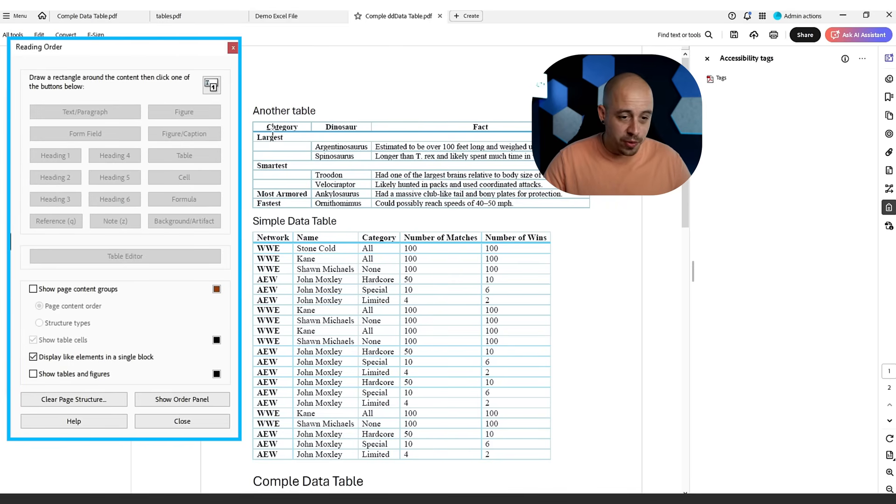
- Try again to tag the "Another table" title as Heading 2 and check the root of the tag tree
left_click_drag(243, 88, 341, 130)
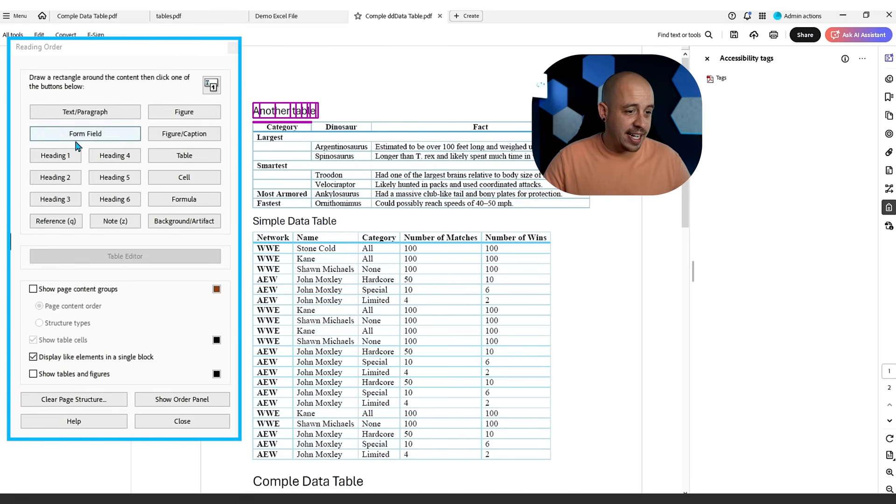
left_click(64, 180)
left_click(404, 113)
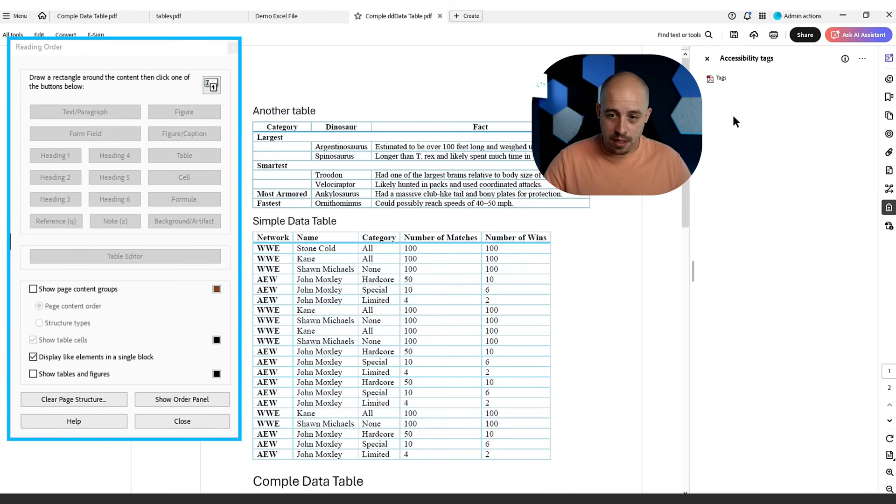
left_click(721, 78)
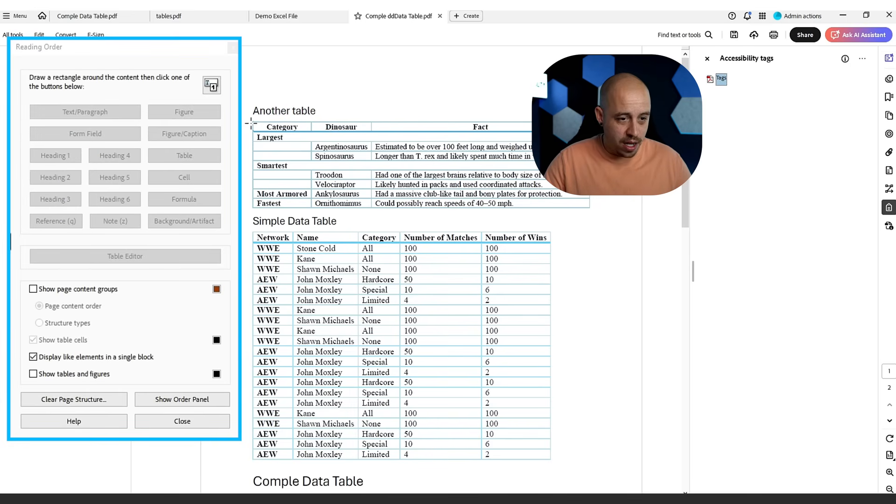
- Try to tag the dinosaur table under "Another table" as a Table with the Reading Order tool
left_click_drag(244, 115, 607, 211)
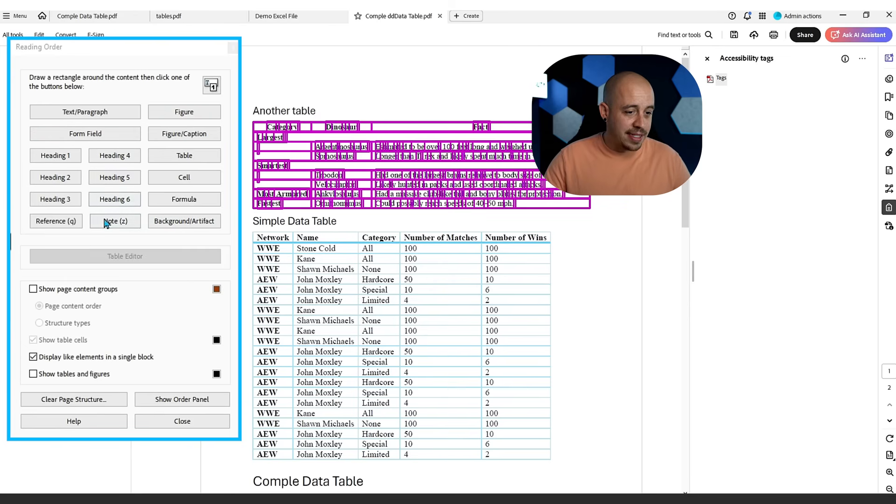
left_click(190, 156)
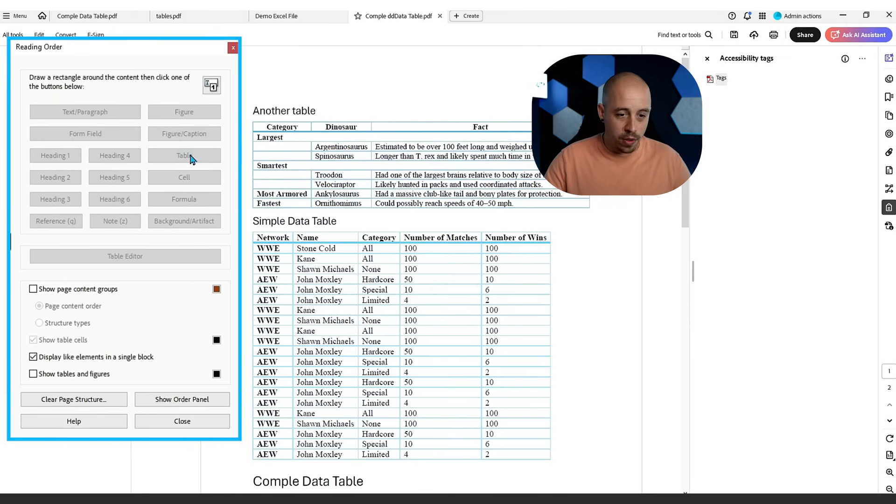
left_click(232, 47)
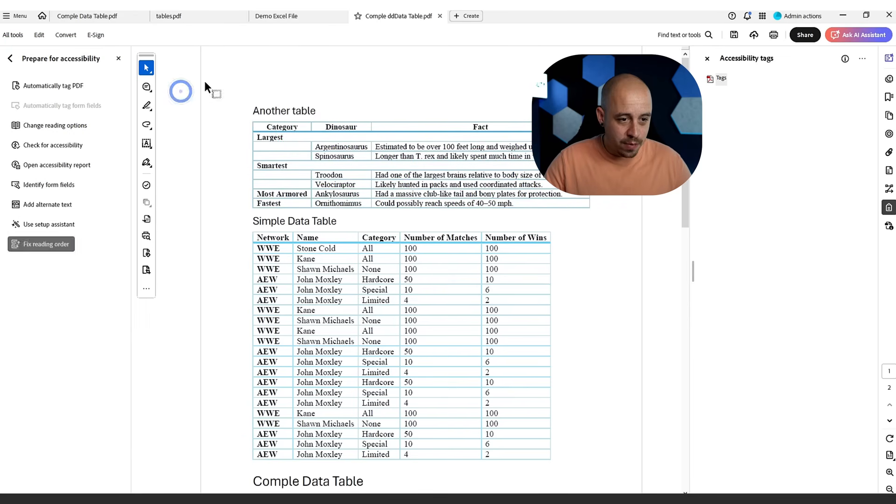
- Add a new Document tag under the root of the empty tag tree
right_click(721, 78)
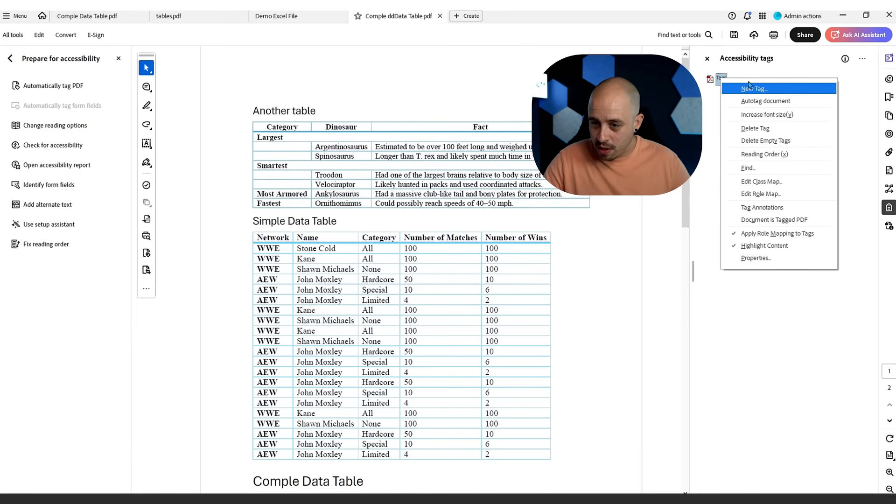
left_click(752, 87)
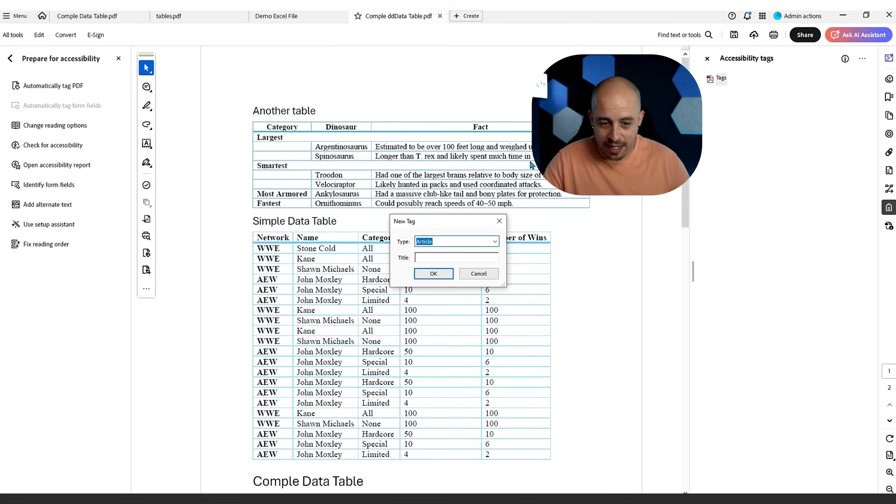
key("Return")
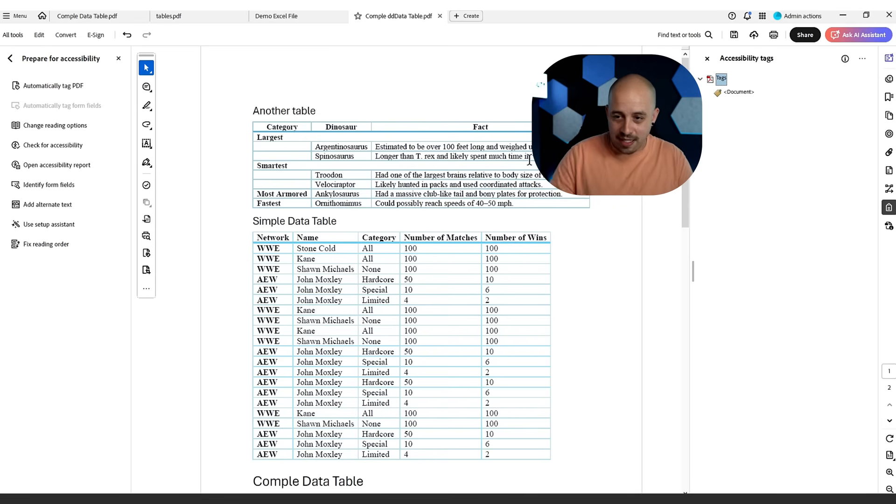
left_click(742, 93)
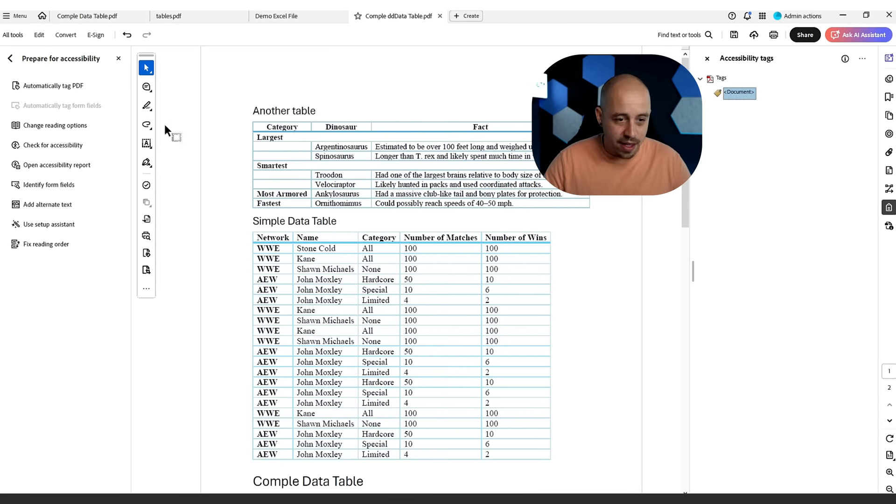
- Create a tag from the selected "Another table" title text so its content sits under the Document tag
left_click(49, 243)
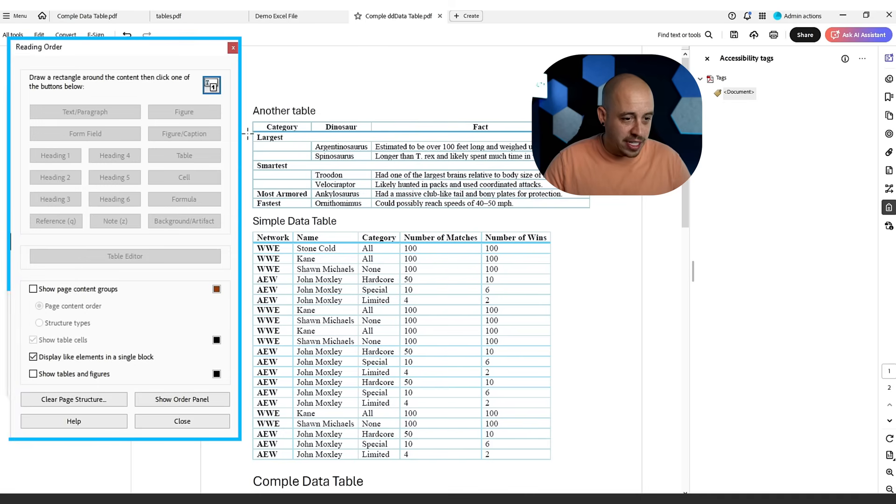
left_click_drag(241, 92, 328, 123)
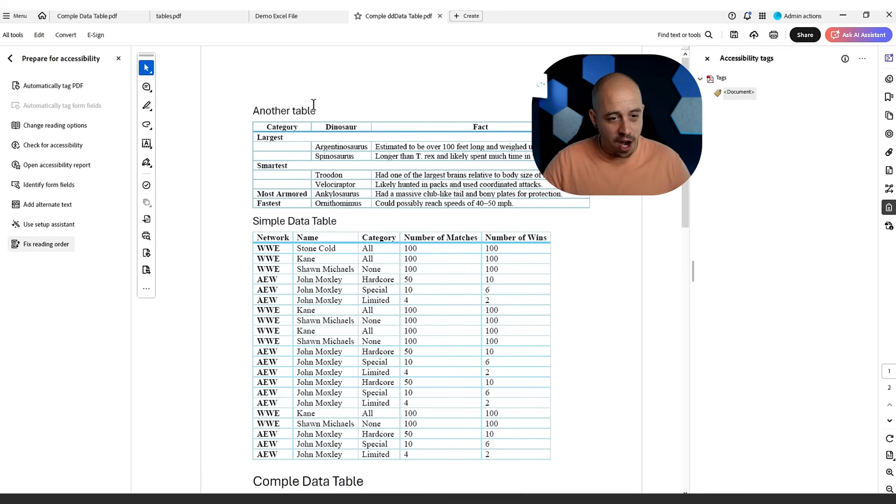
left_click_drag(313, 104, 226, 110)
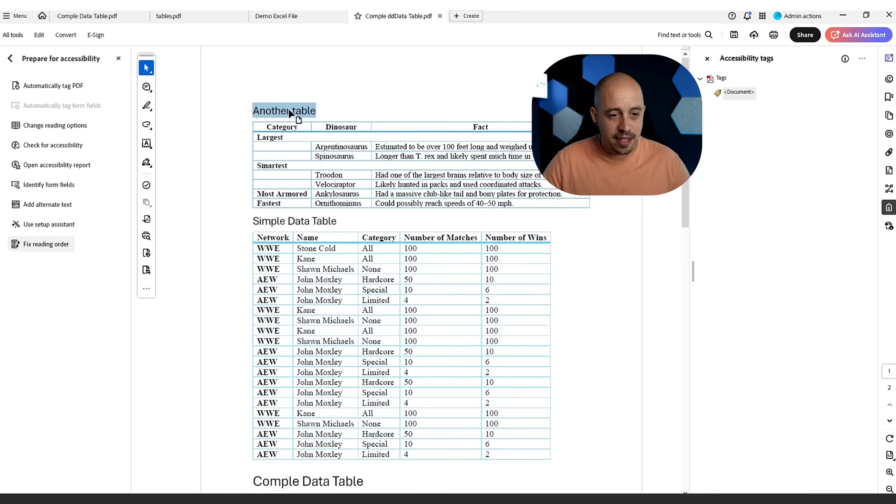
left_click(861, 58)
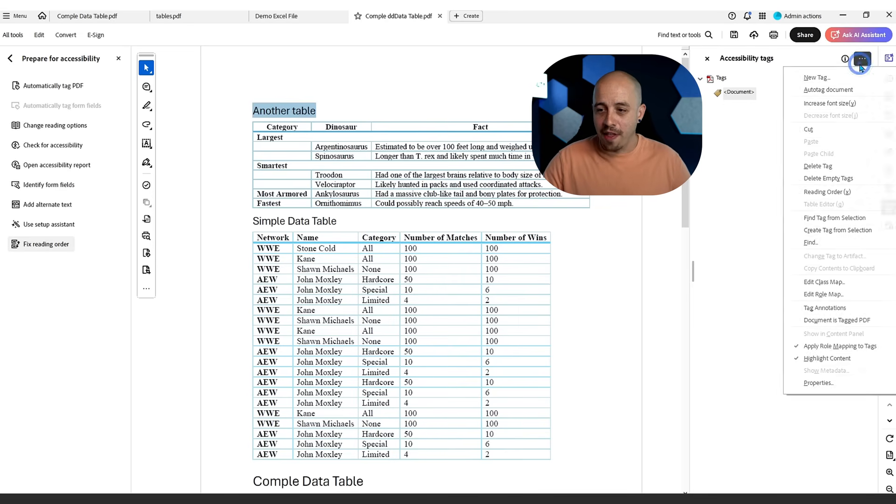
left_click(837, 231)
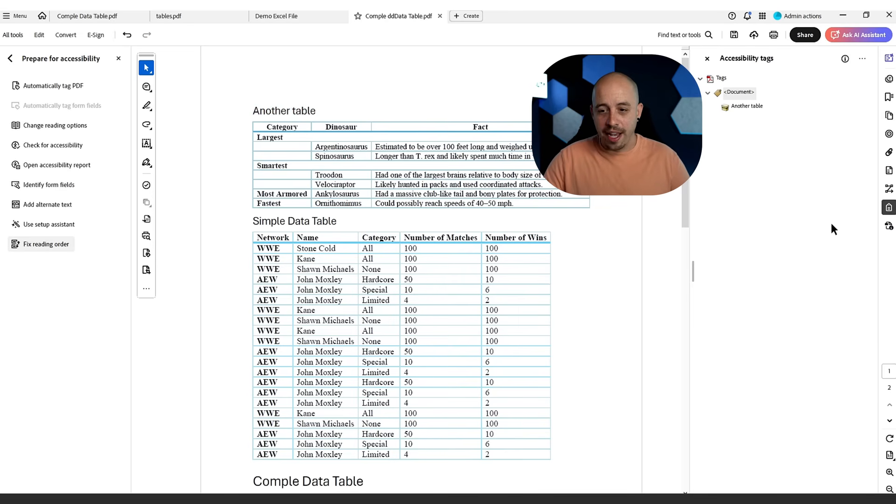
- Add an H1 tag under Document and move the "Another table" content inside it
left_click(745, 106)
right_click(743, 111)
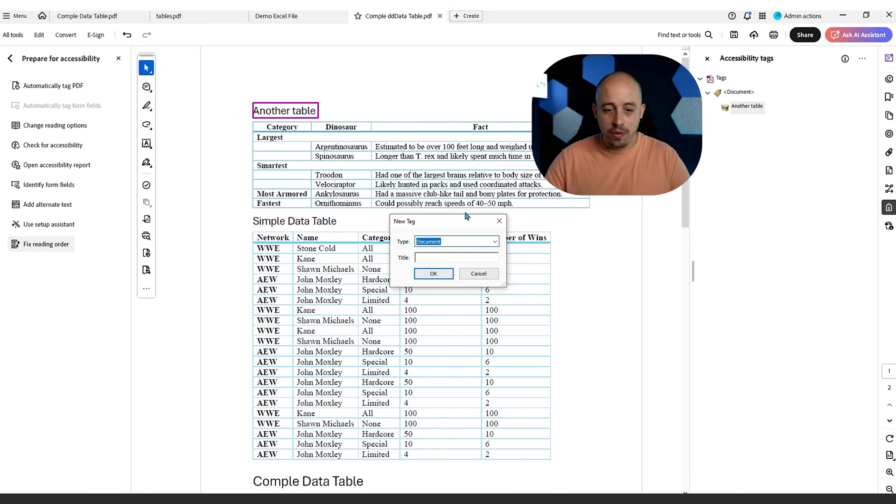
key("Return")
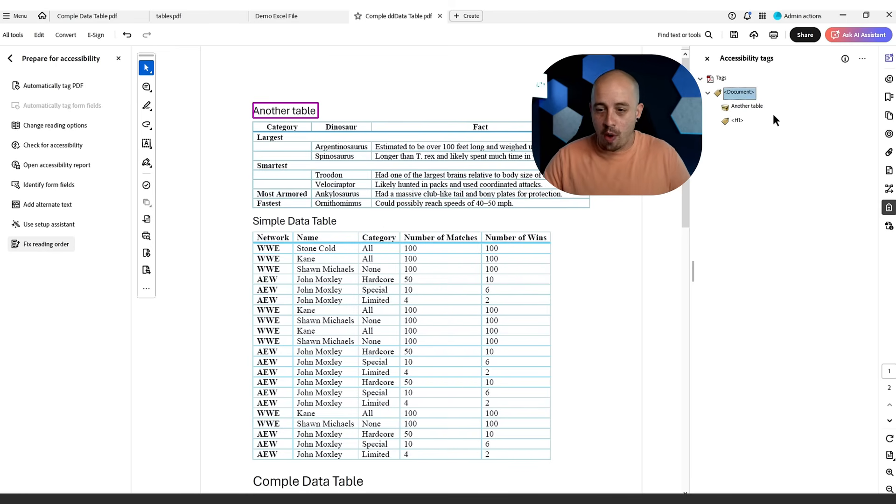
left_click_drag(747, 107, 737, 120)
left_click(715, 108)
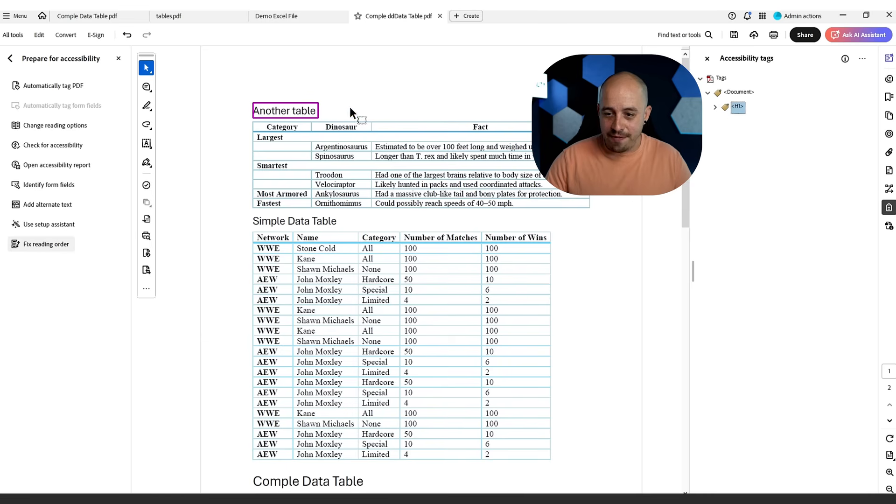
- Save the Comple ddData Table PDF, close and reopen it, and display its accessibility tags
left_click(351, 106)
left_click(29, 250)
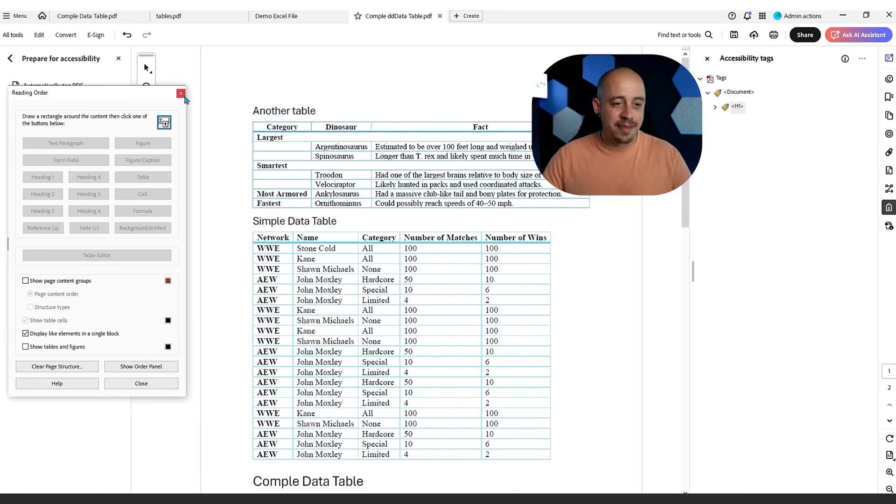
left_click(181, 94)
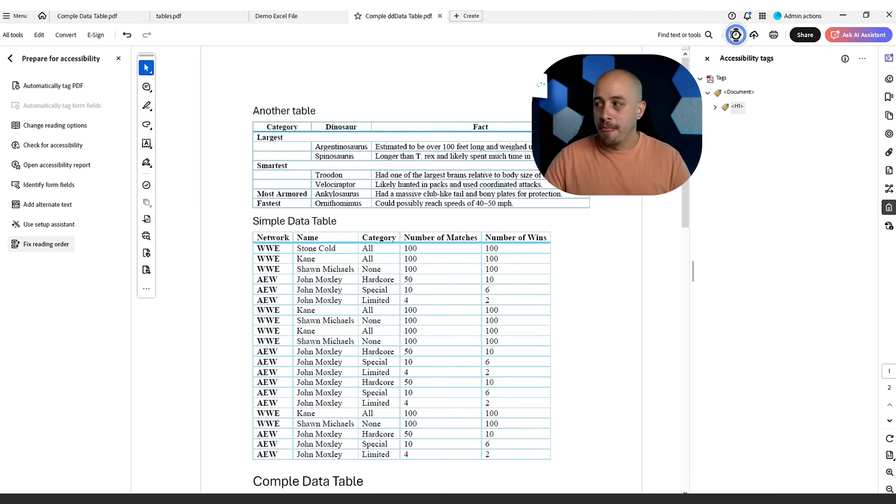
left_click(735, 34)
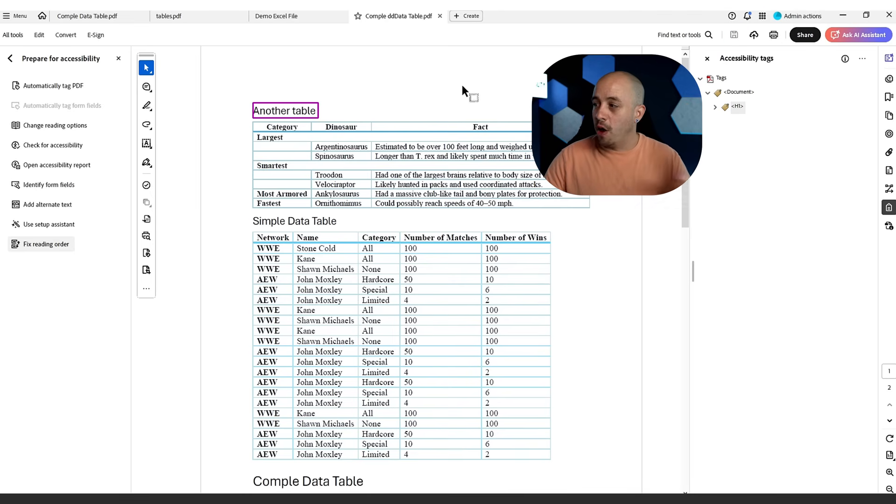
left_click(440, 17)
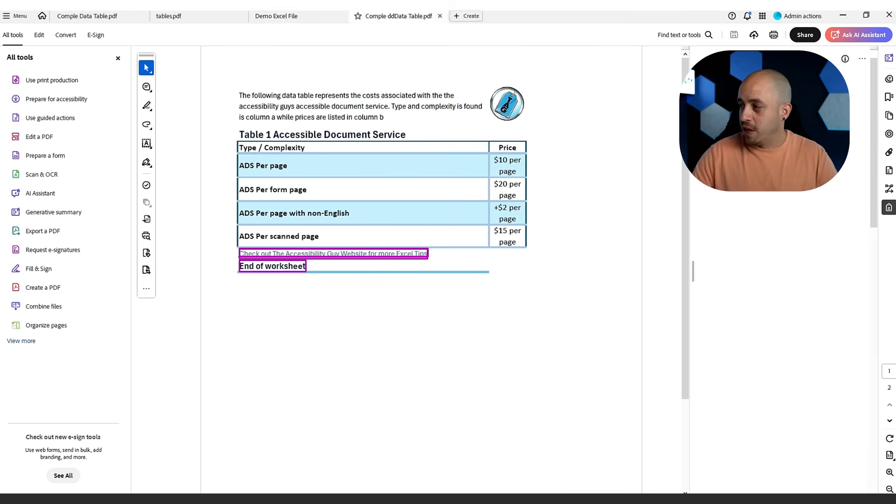
left_click(889, 208)
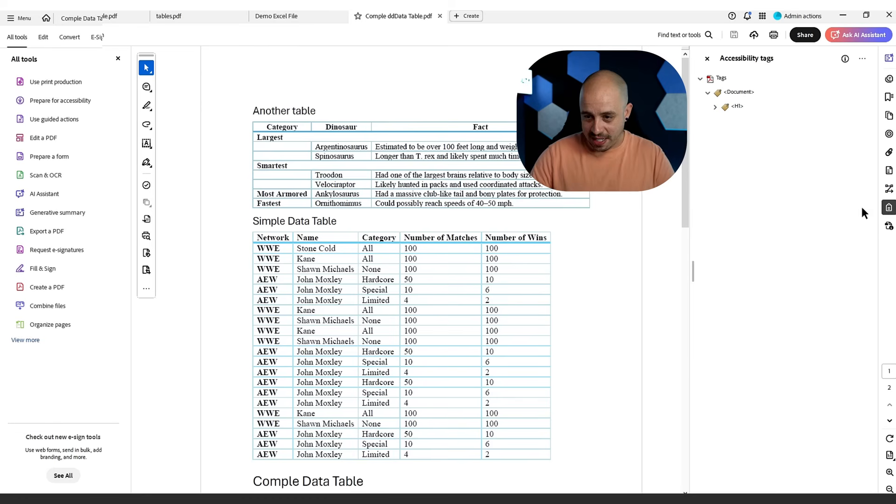
- Reopen the Reading Order tool and try again to tag the whole dinosaur table as a Table
left_click(58, 100)
left_click(49, 245)
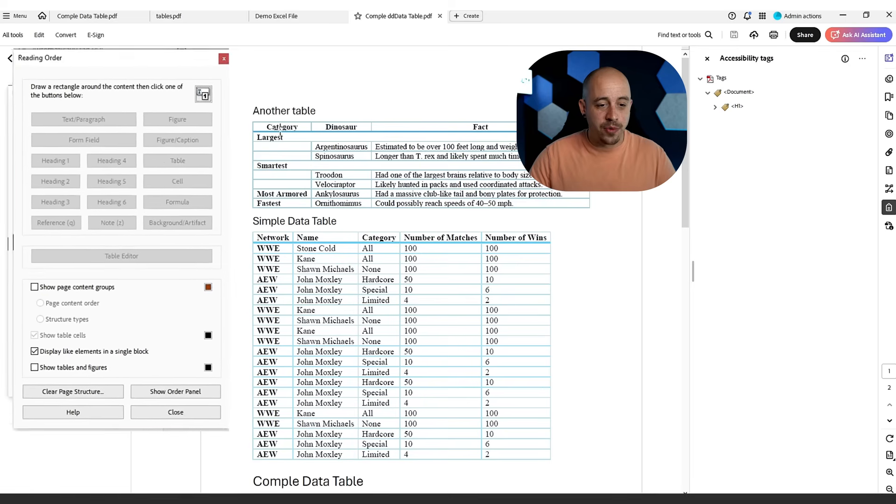
left_click_drag(616, 204, 612, 211)
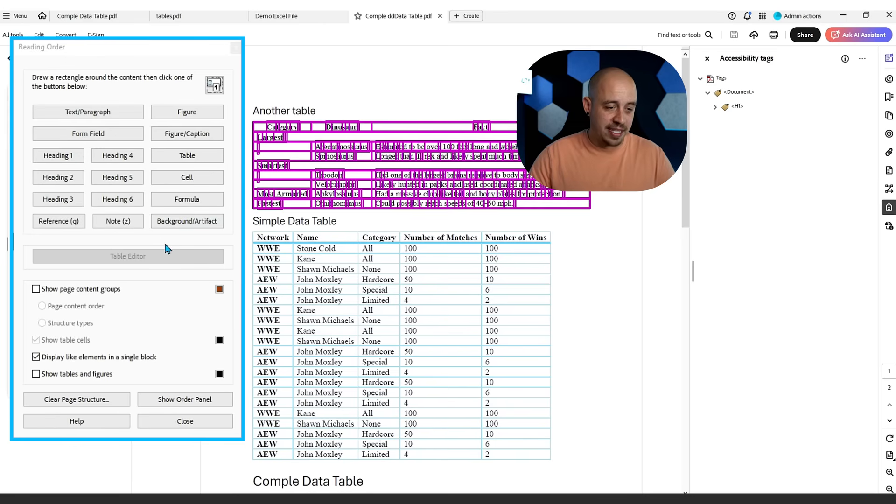
left_click(176, 158)
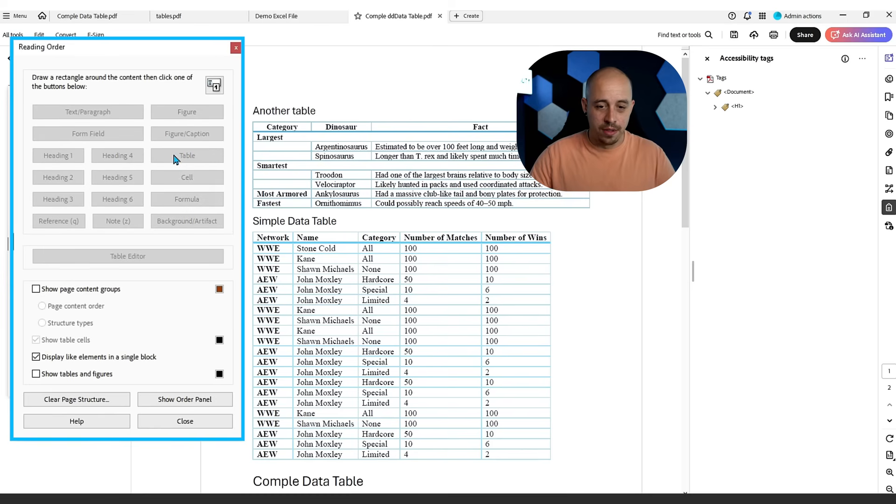
left_click(439, 156)
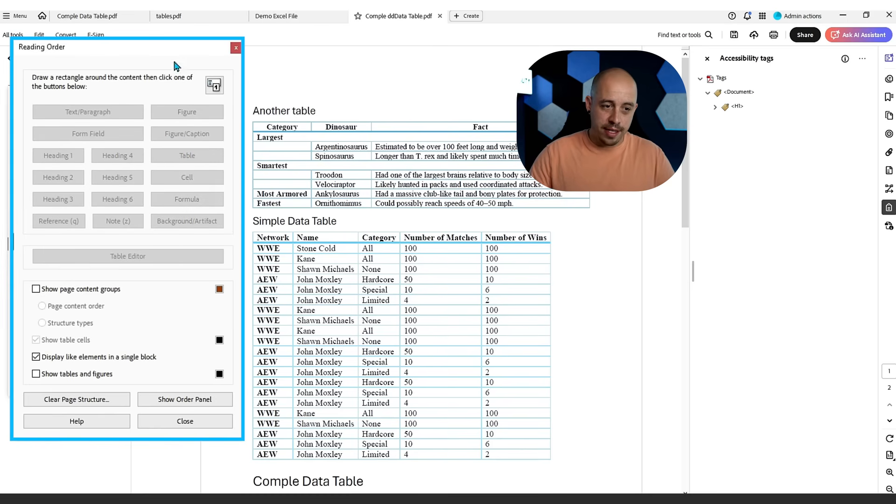
left_click(118, 95)
left_click_drag(138, 95, 164, 59)
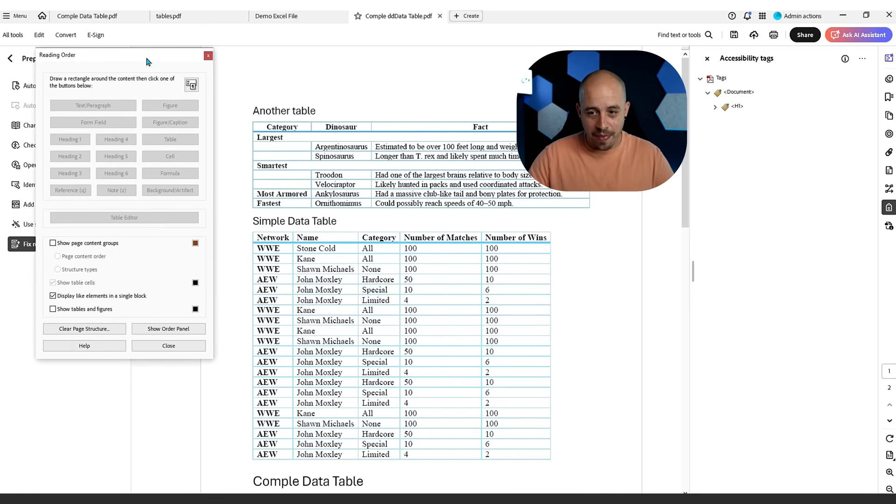
scroll(333, 214, "down", 5)
scroll(330, 215, "up", 5)
left_click(228, 414)
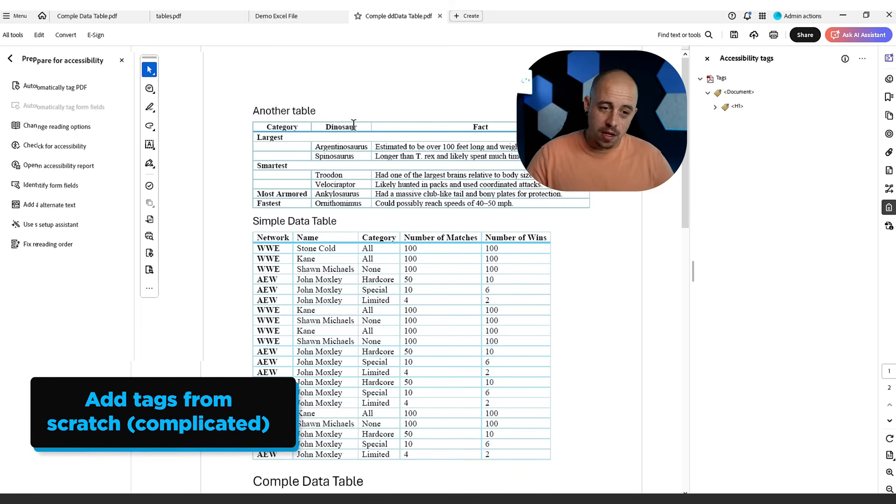
- Add a new Table tag after the H1 tag in the Document
left_click(736, 108)
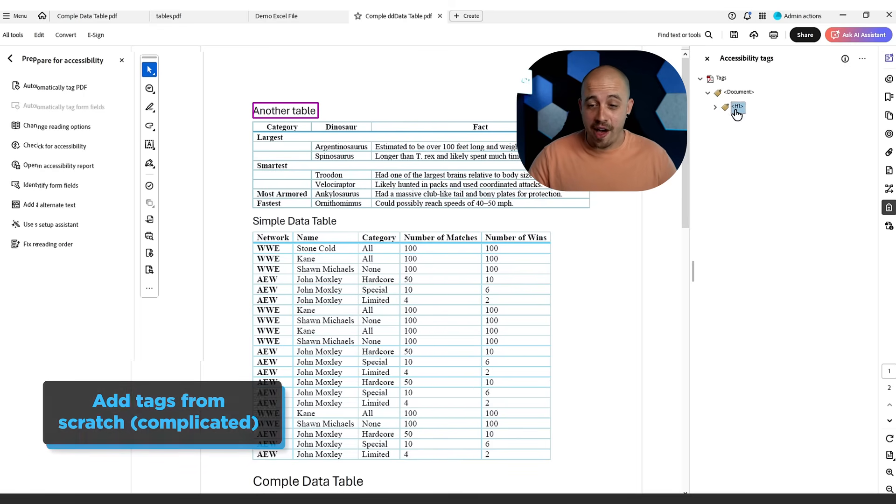
right_click(736, 112)
left_click(769, 116)
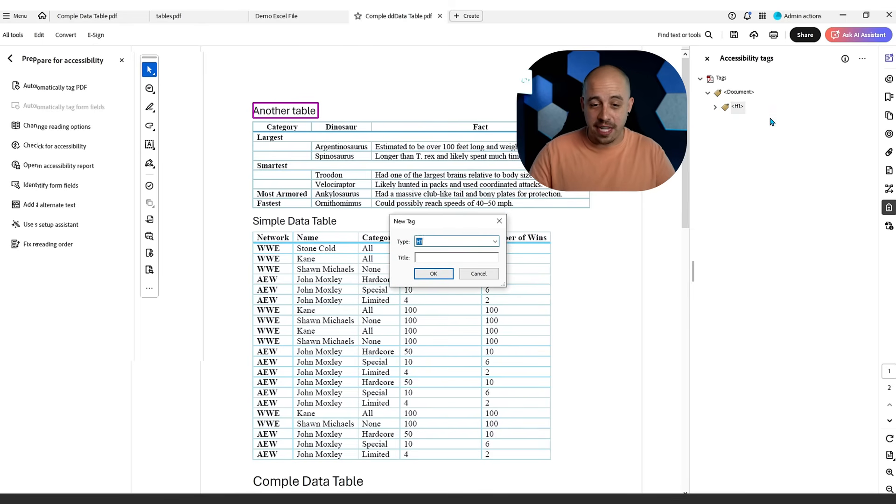
type("Table")
key("Return")
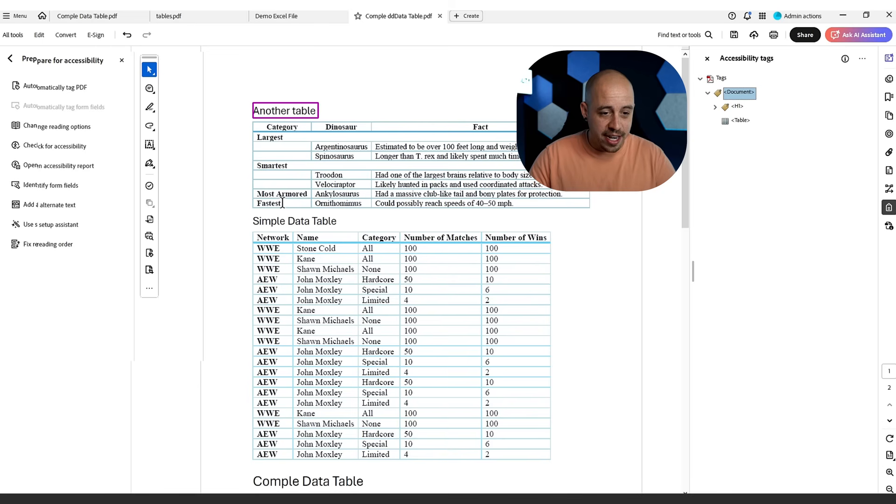
- Add a TR tag directly below the Table tag
right_click(741, 121)
left_click(760, 135)
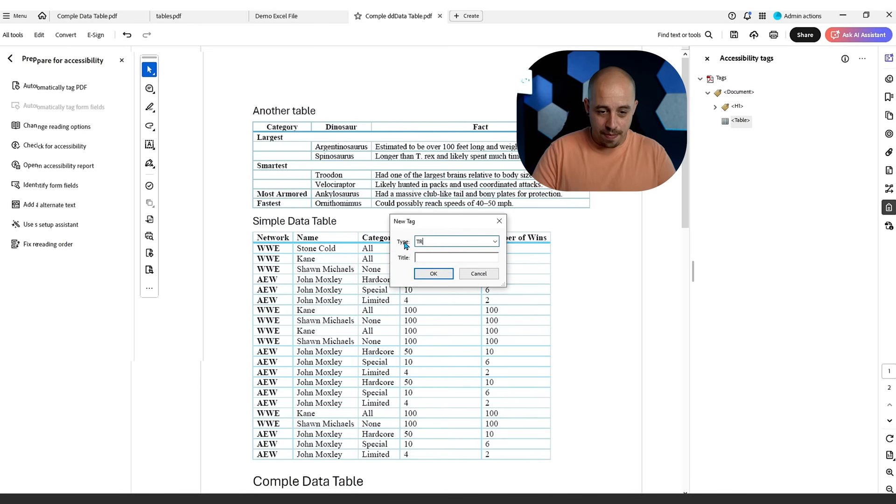
key("Return")
- Add eight more TR tags below the first one, making nine table rows in total
right_click(737, 136)
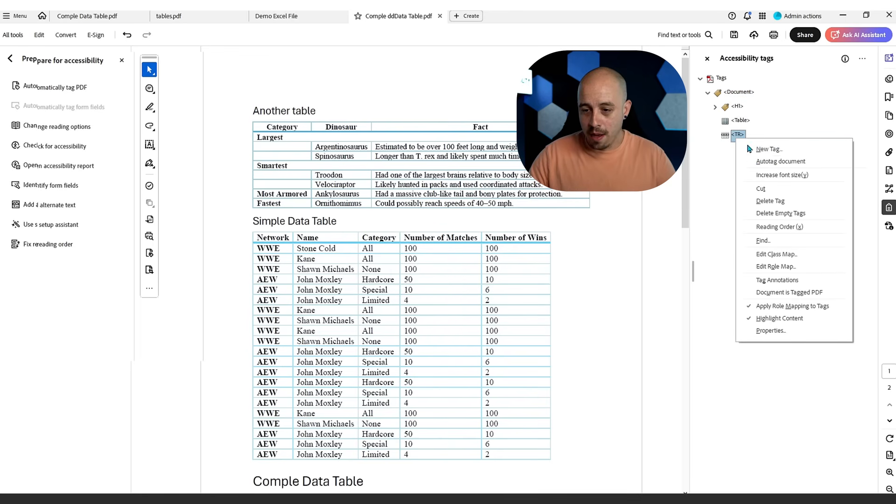
left_click(745, 147)
key("Return")
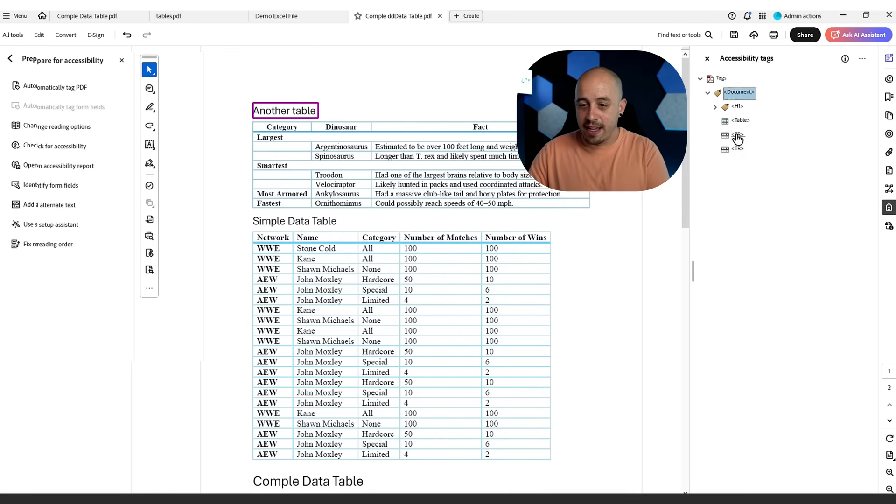
right_click(738, 136)
left_click(745, 147)
key("Return")
right_click(738, 136)
left_click(745, 147)
key("Return")
right_click(738, 136)
left_click(745, 147)
key("Return")
right_click(738, 136)
left_click(745, 147)
key("Return")
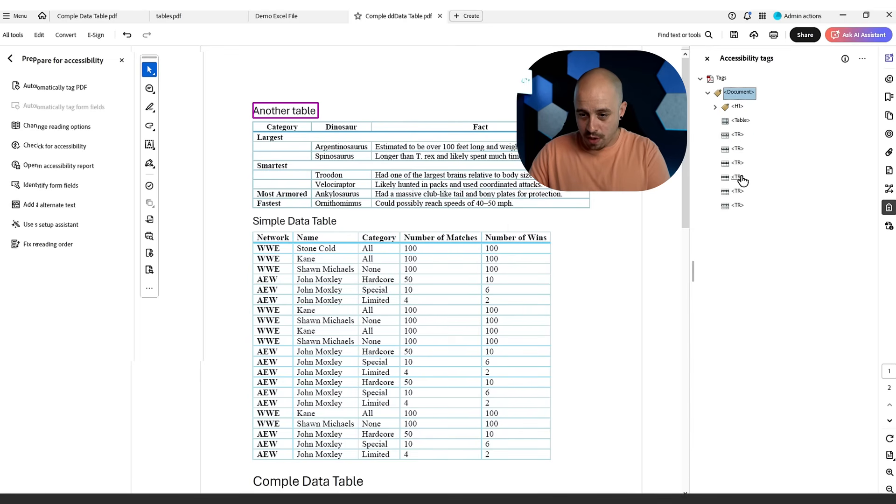
right_click(736, 136)
left_click(746, 147)
key("Return")
right_click(737, 136)
left_click(758, 146)
key("Return")
right_click(742, 137)
left_click(758, 144)
key("Return")
- Nest all nine TR tags inside the Table tag
left_click(740, 135)
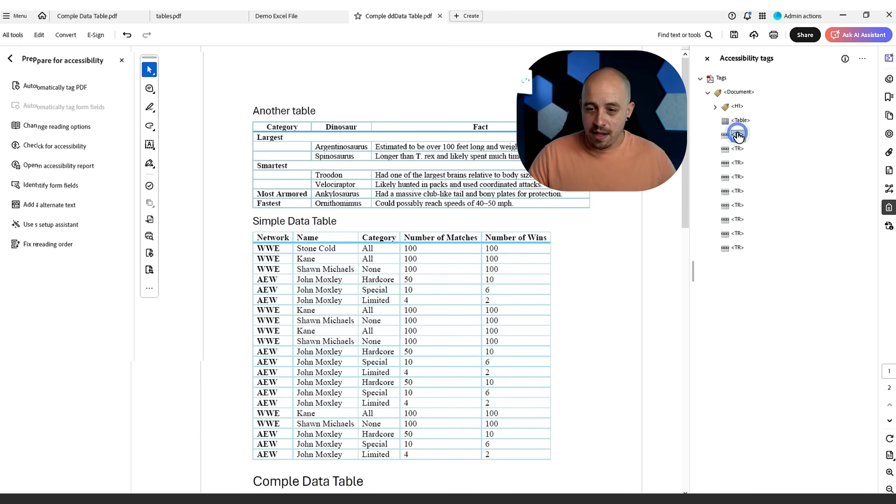
left_click(737, 249, "shift")
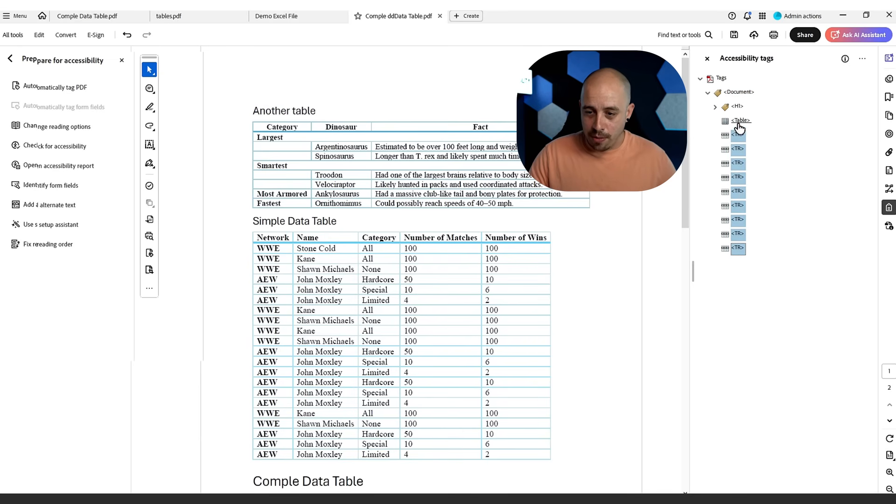
left_click_drag(742, 138, 741, 127)
left_click(745, 136)
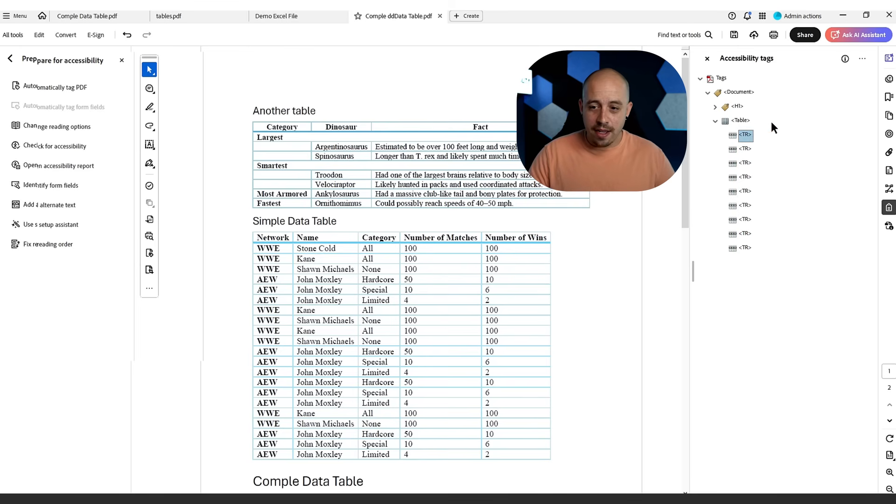
- Add three TH tags below the first TR for the Category, Dinosaur and Fact header cells
left_click_drag(260, 126, 488, 129)
left_click(499, 119)
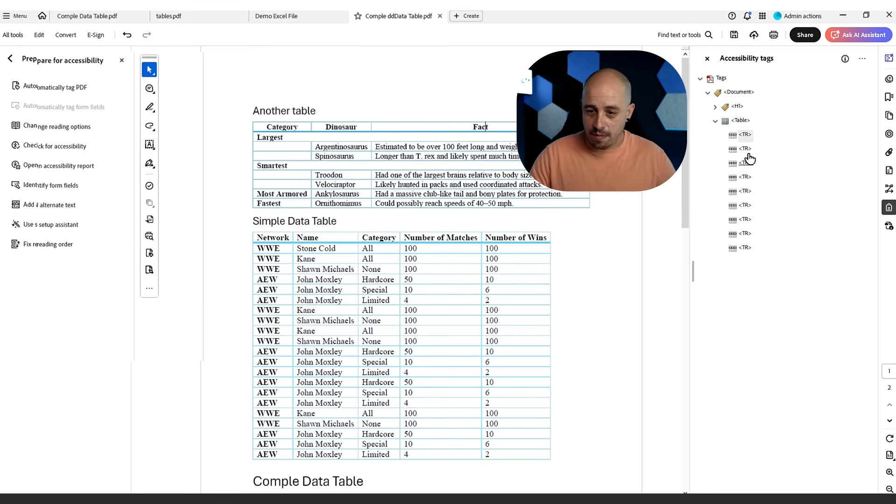
right_click(745, 135)
left_click(787, 148)
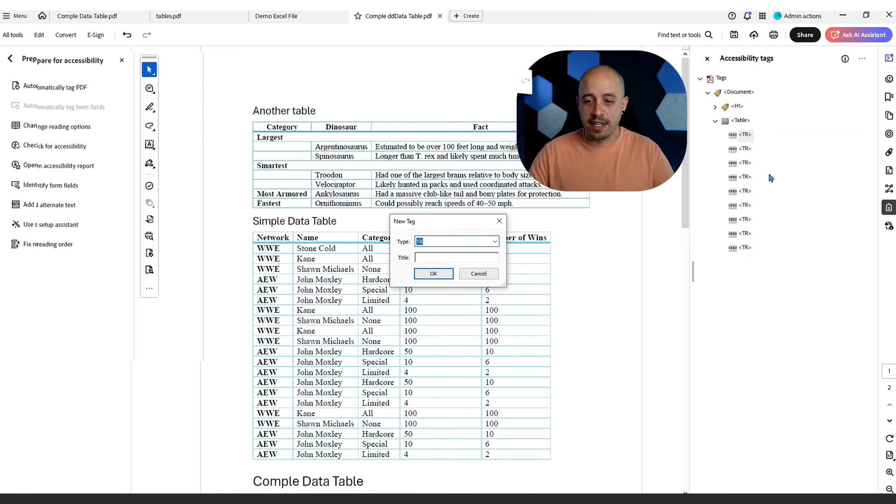
key("Return")
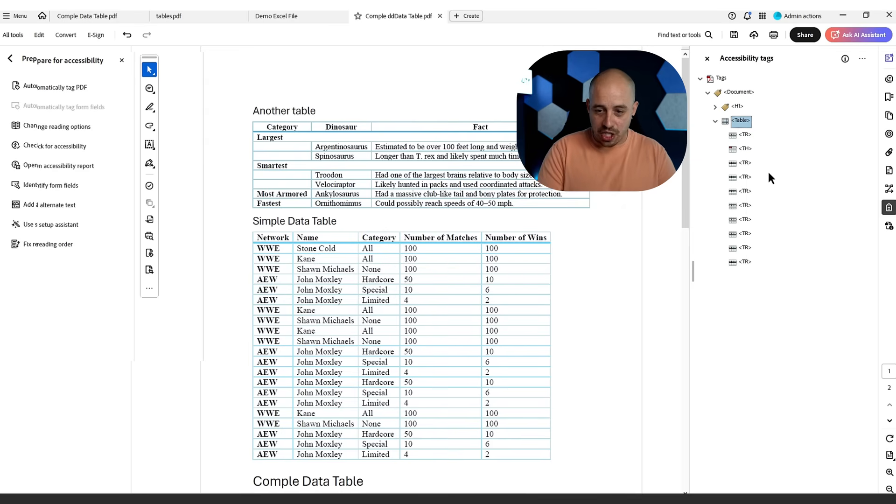
right_click(745, 147)
left_click(814, 154)
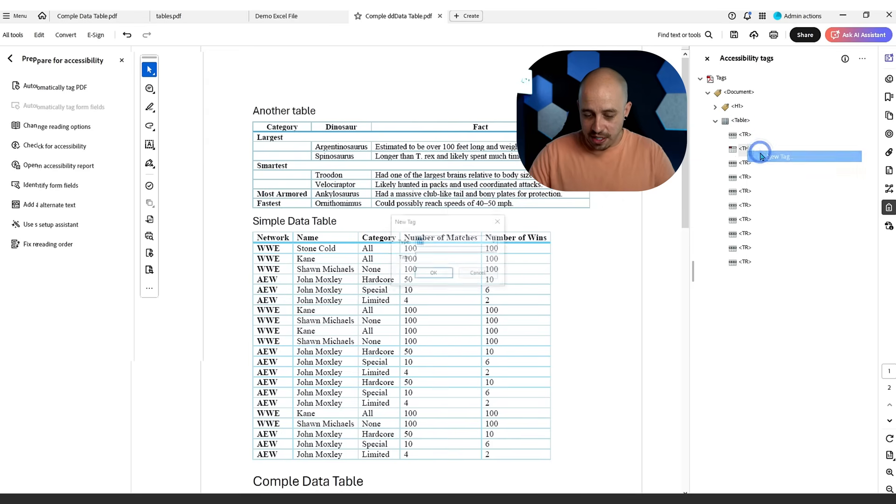
key("Return")
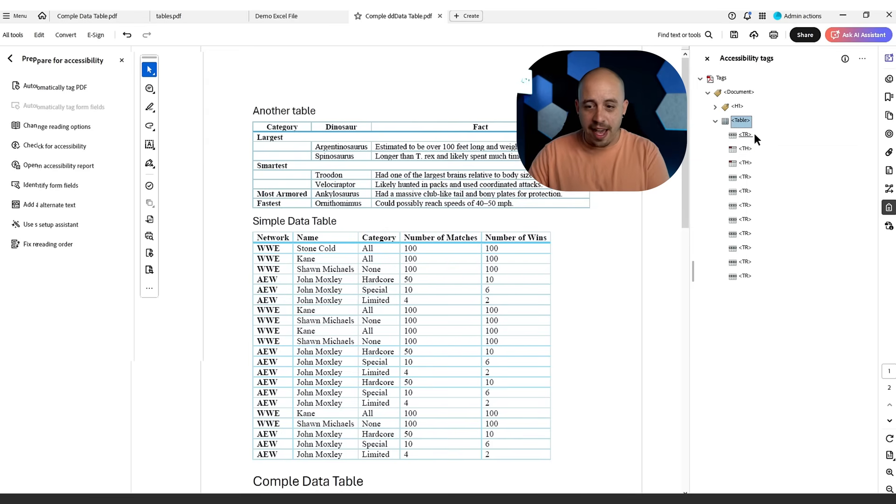
right_click(747, 146)
left_click(793, 154)
key("Return")
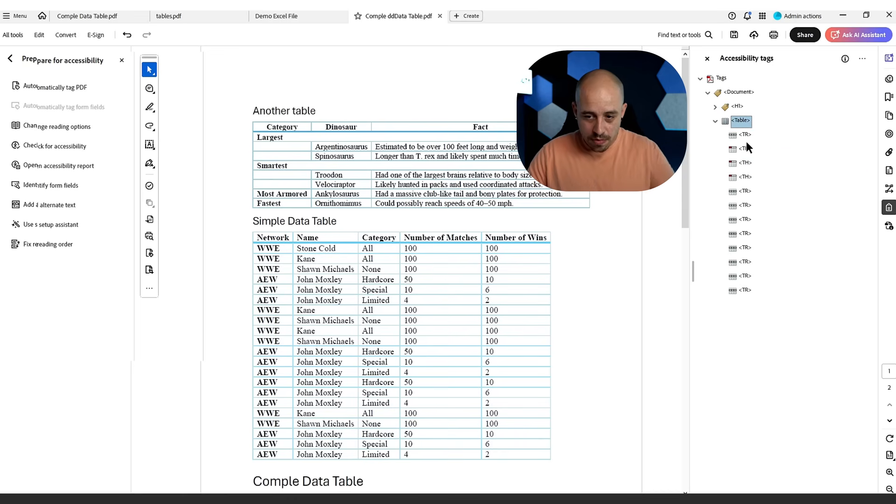
- Move the three TH tags inside the first TR tag
left_click(745, 149)
left_click(749, 178, "shift")
left_click_drag(749, 151, 743, 134)
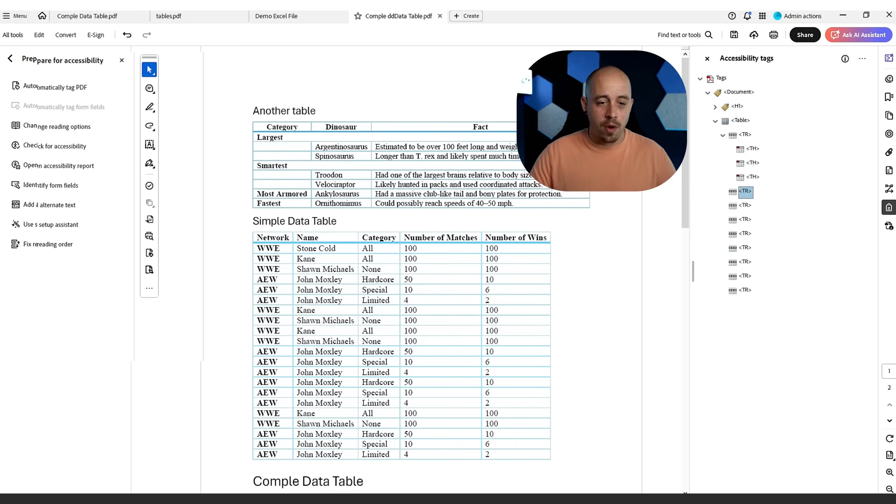
- Tag the "Category" header text from the selection into the first TH tag, and collapse that tag
left_click(753, 150)
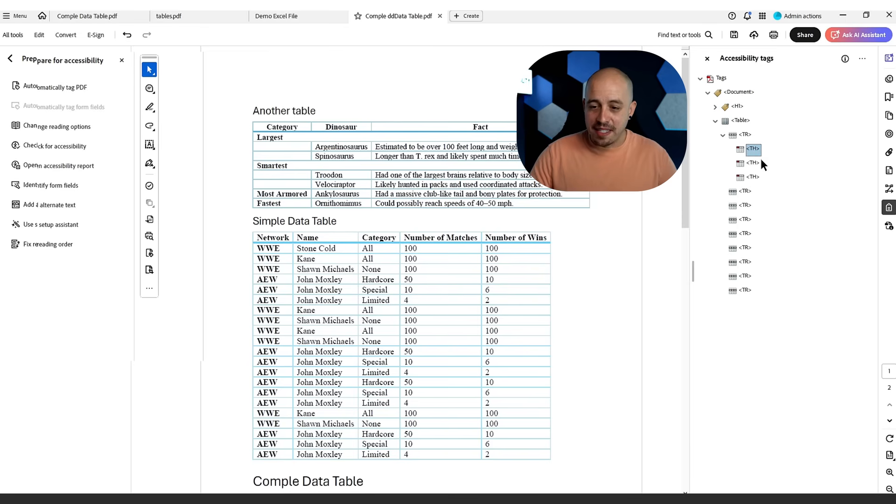
left_click_drag(300, 127, 264, 125)
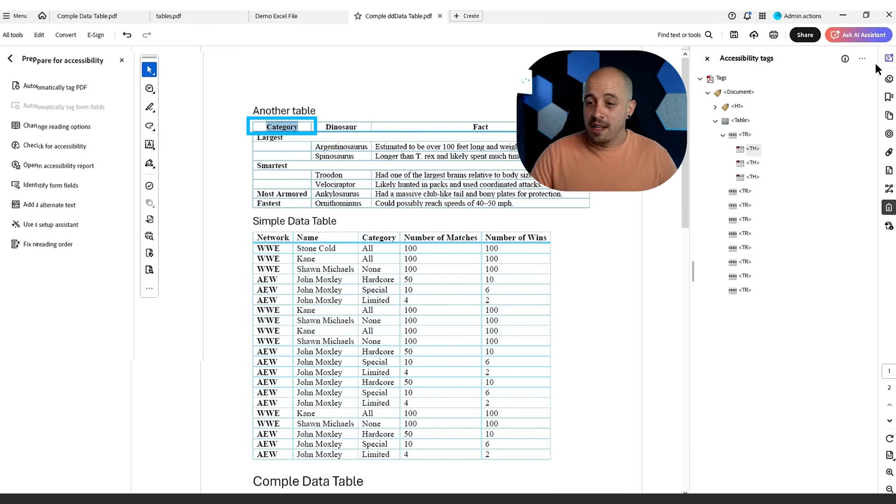
left_click(862, 59)
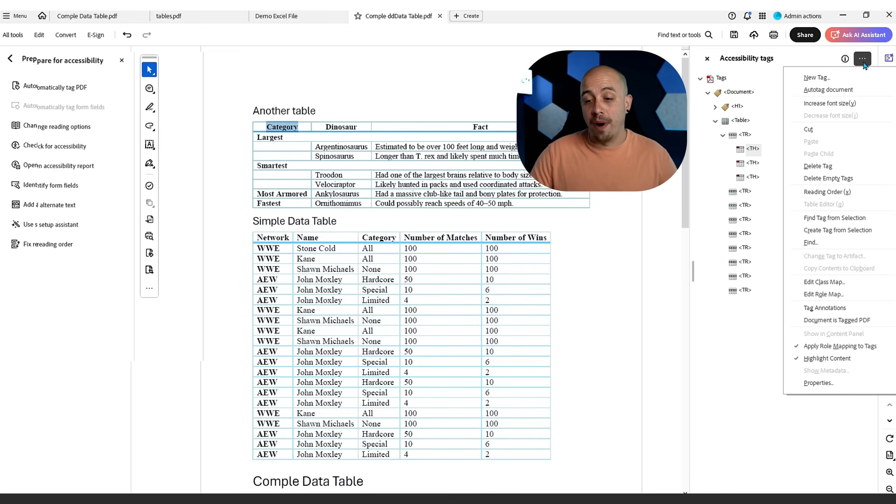
left_click(848, 232)
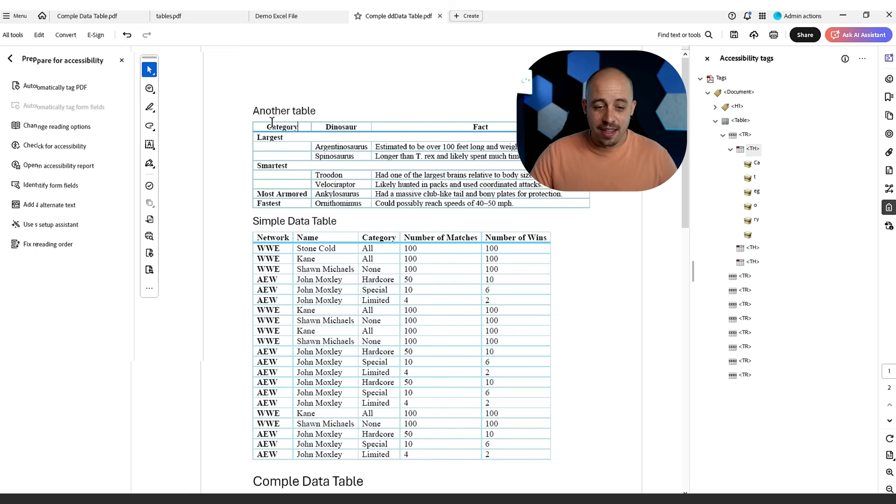
left_click(730, 149)
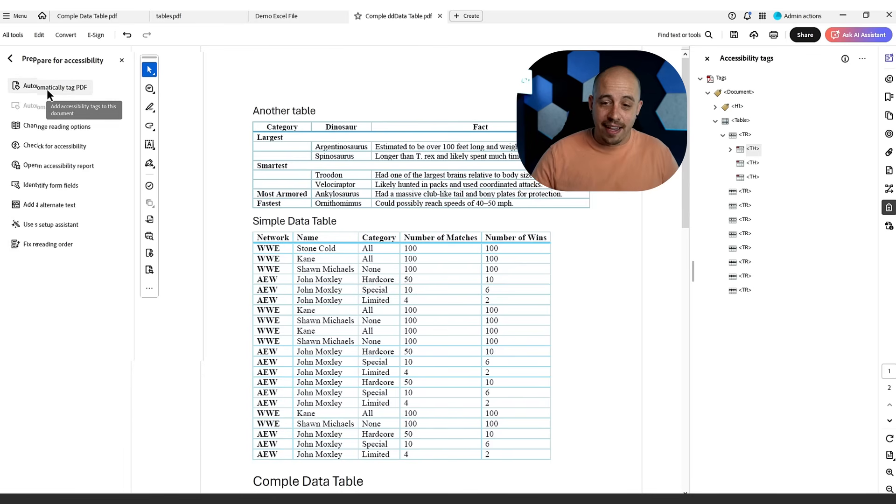
- Check the cloud-based auto-tagging option in the Accessibility preferences, and automatically tag the PDF
left_click(18, 16)
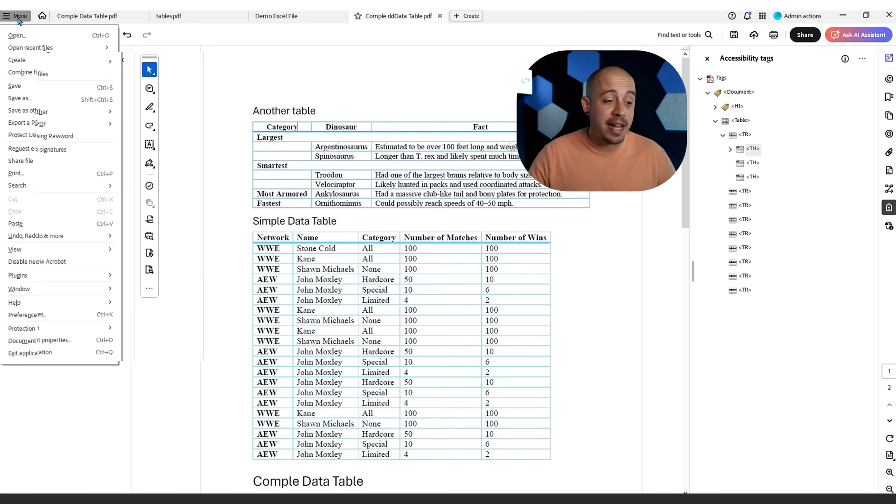
left_click(70, 315)
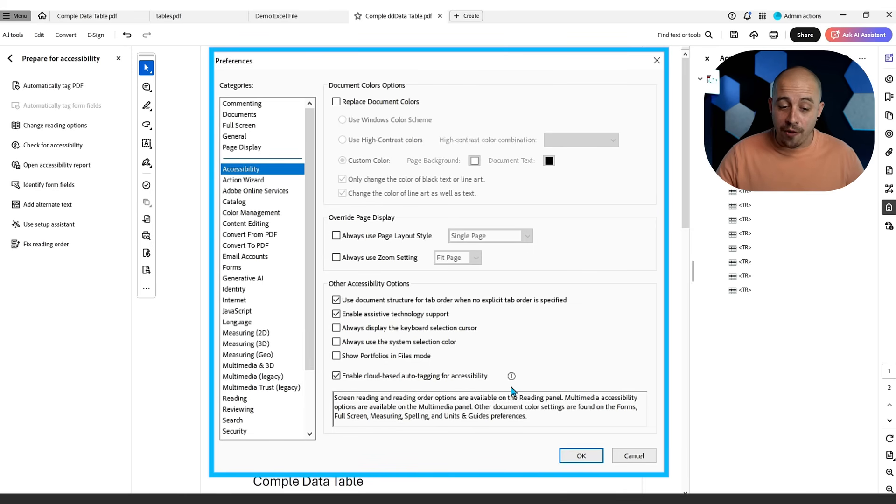
left_click(581, 456)
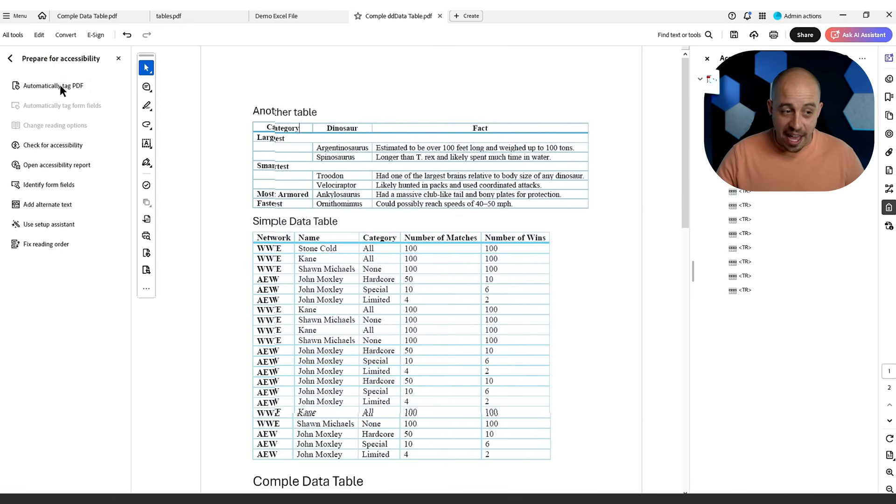
left_click(62, 88)
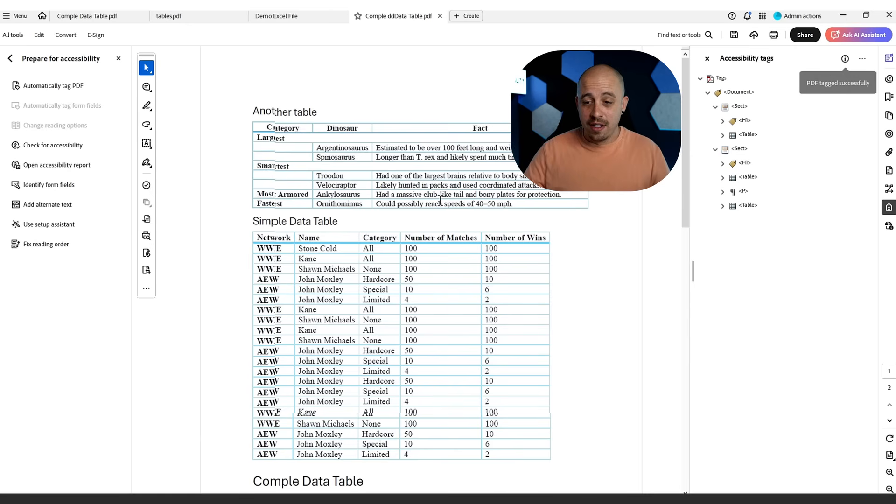
- Examine the H1 and Table tags in the first Sect against the page content
left_click(744, 122)
key("Down")
key("Down")
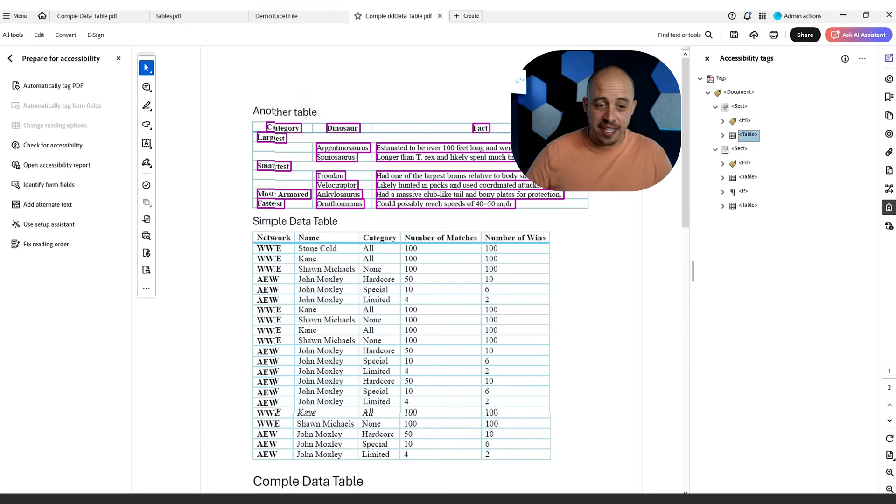
key("Up")
key("Up")
key("Down")
- Expand the first Table tag and check each TR tag against the rows of the dinosaur table
key("Right")
key("Down")
key("Down")
key("Down")
key("Down")
key("Down")
key("Down")
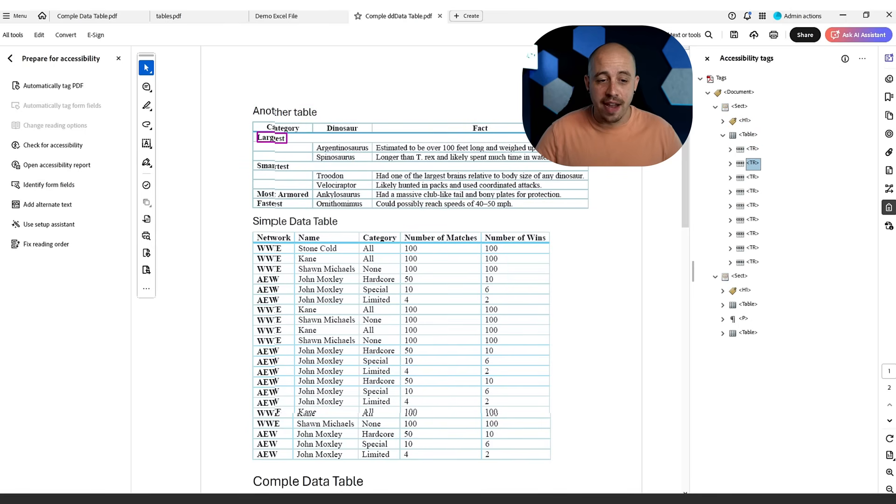
key("Down")
key("Up")
key("Up")
key("Up")
key("Up")
key("Up")
key("Up")
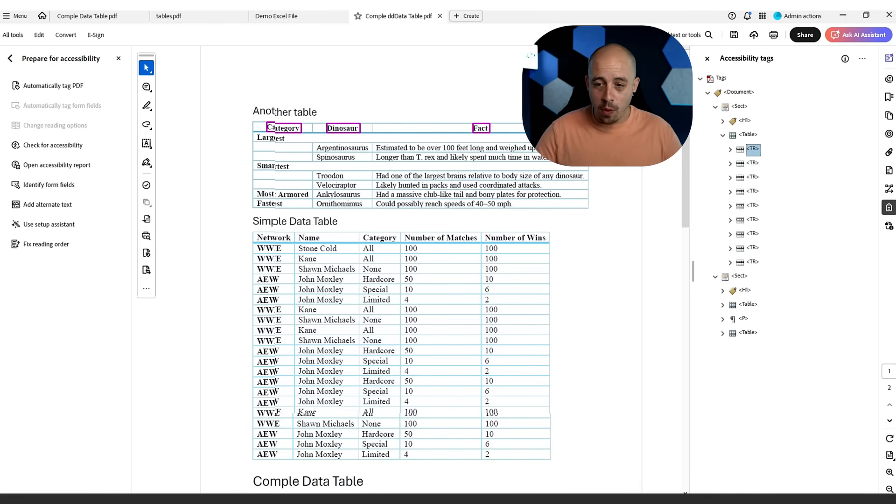
key("Down")
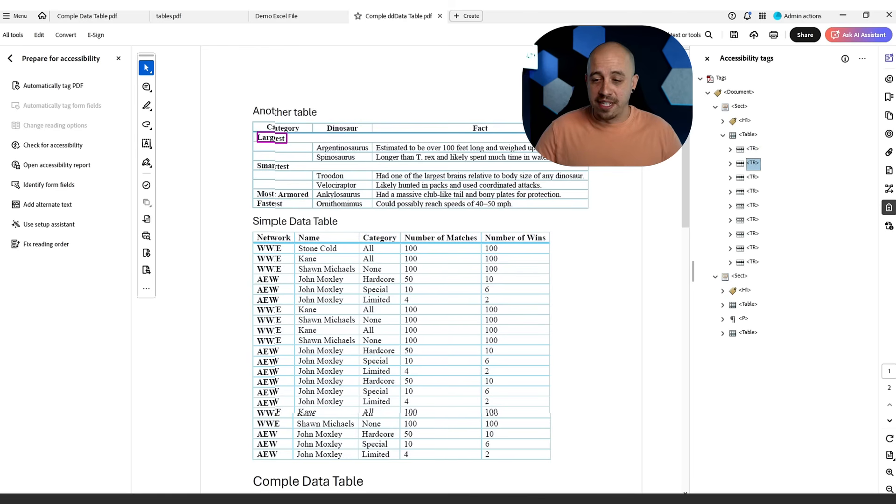
key("Down")
key("Down")
key("Down")
key("Down")
key("Down")
key("Down")
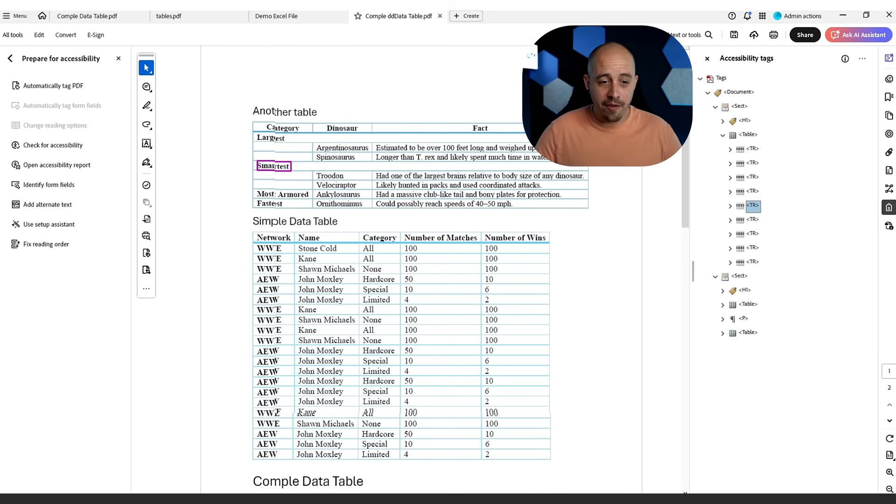
key("Down")
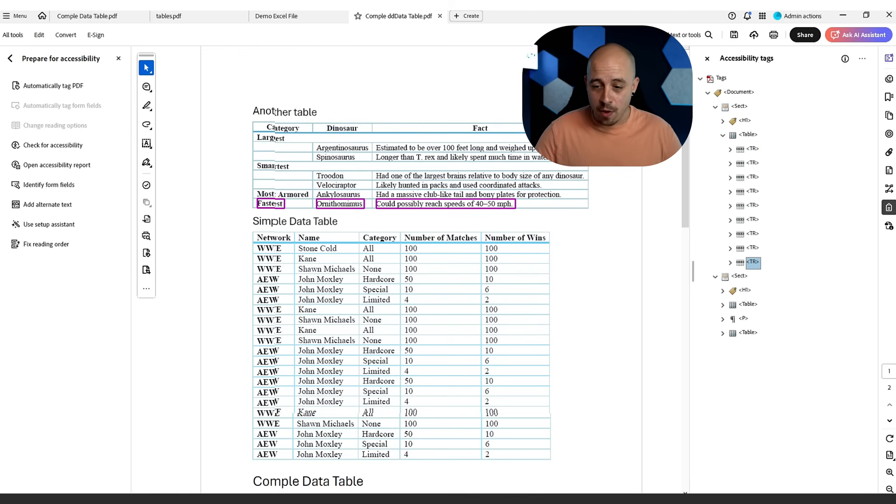
- Expand the Smartest, Largest and header row tags and examine their TH cells against the table text
key("Up")
key("Up")
key("Up")
key("Up")
key("Right")
key("Right")
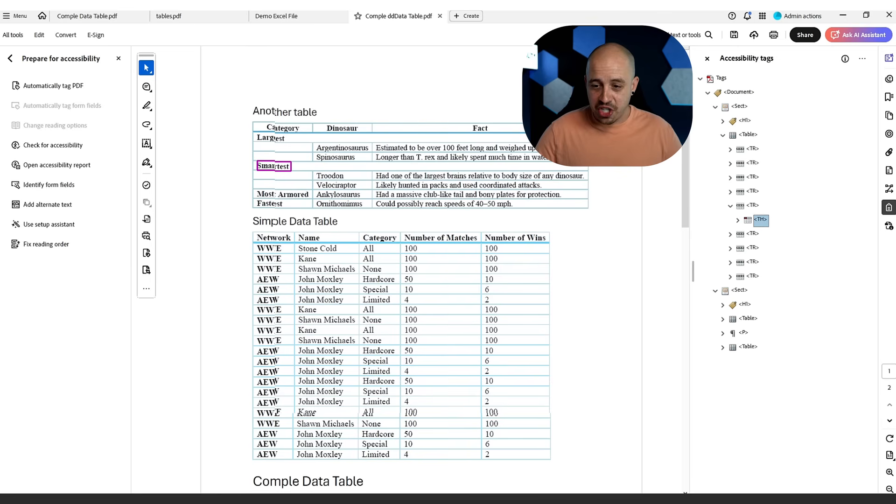
key("Right")
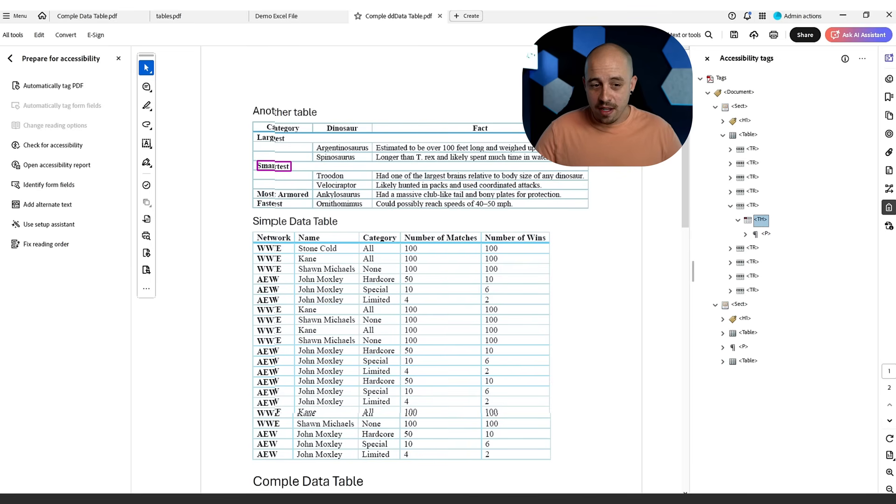
key("Left")
key("Up")
key("Up")
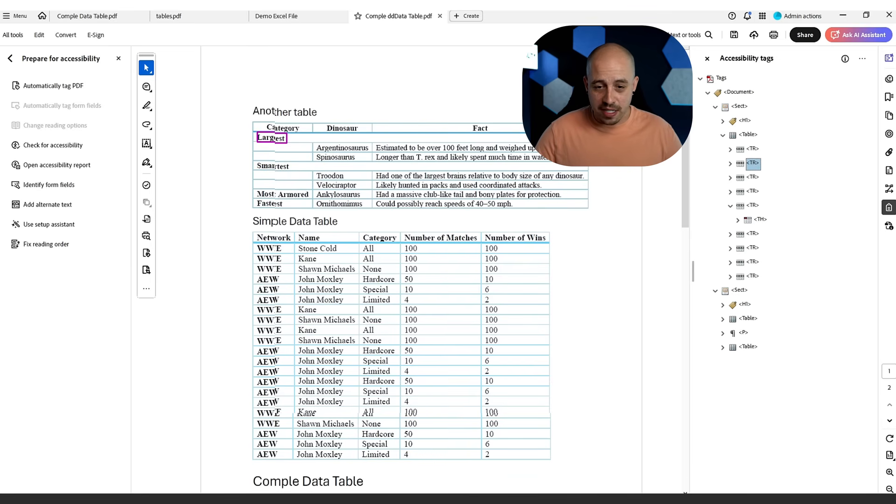
key("Right")
key("Down")
key("Up")
key("Up")
key("Right")
key("Down")
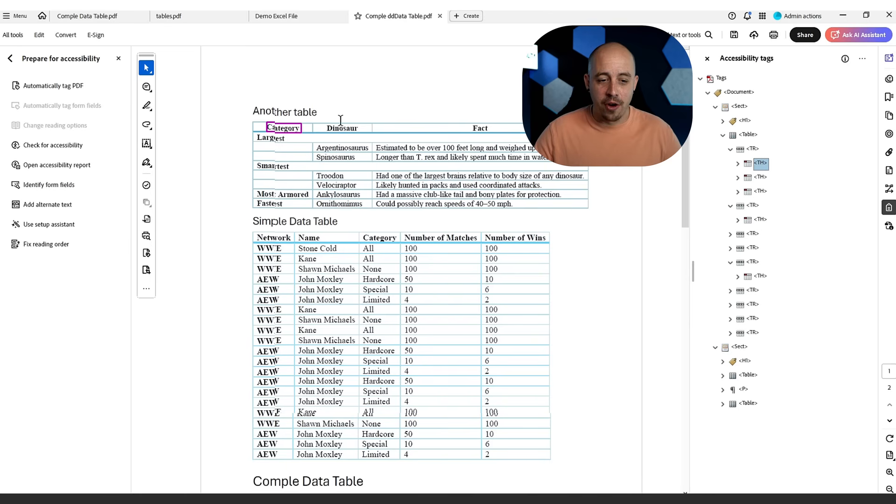
left_click(759, 219)
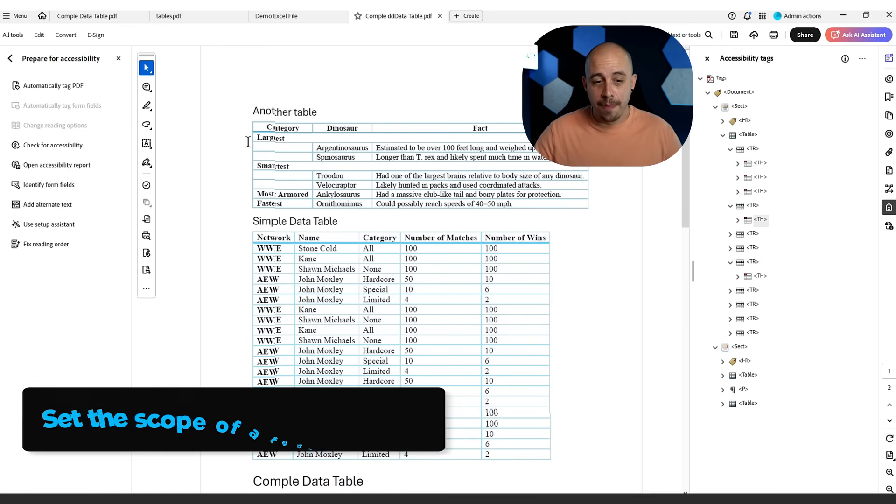
double_click(286, 136)
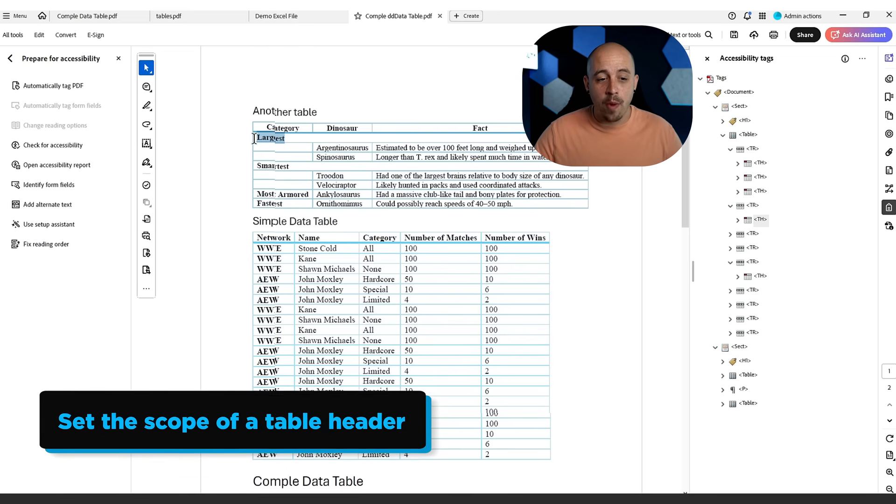
left_click(334, 148)
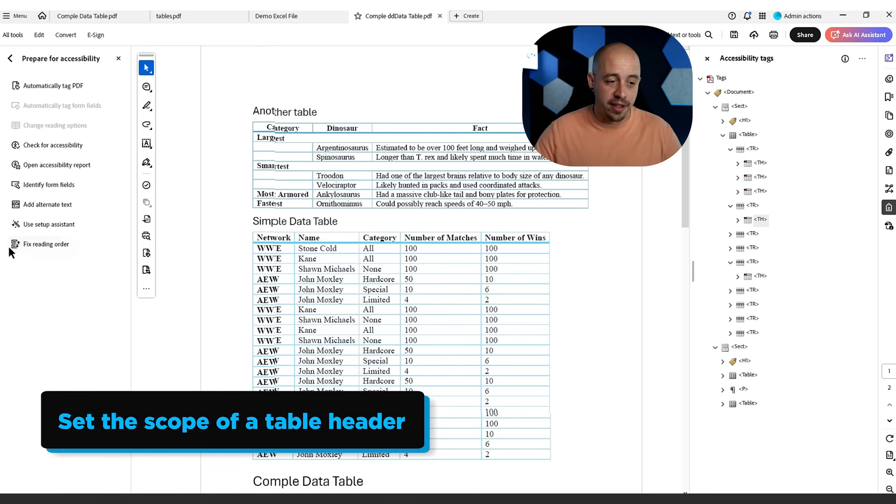
- Open the dinosaur table in the Table Editor through the Reading Order tool
left_click(42, 245)
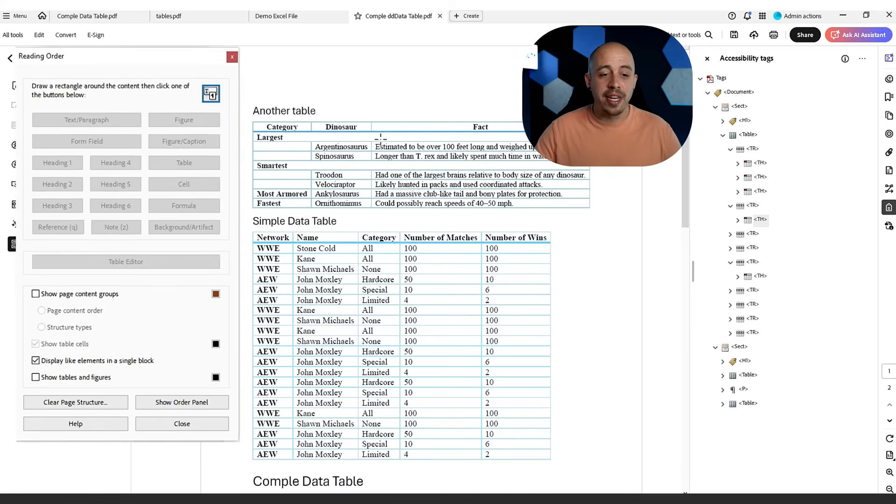
right_click(292, 137)
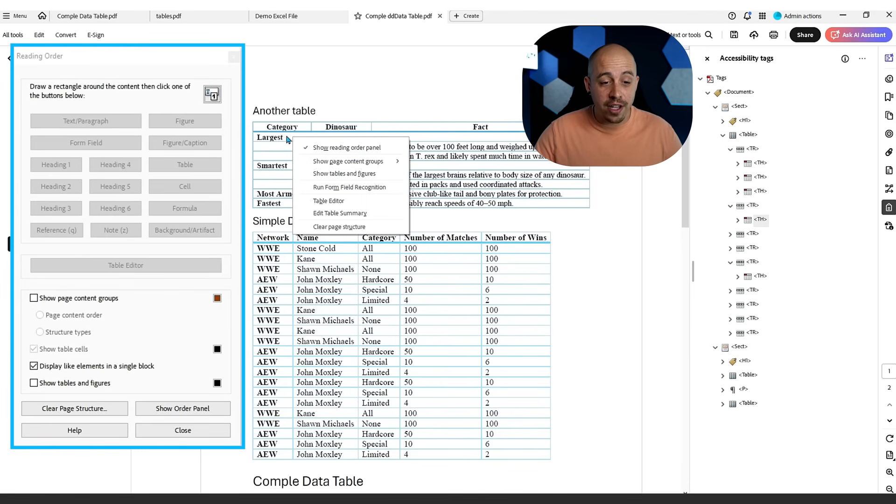
left_click(327, 200)
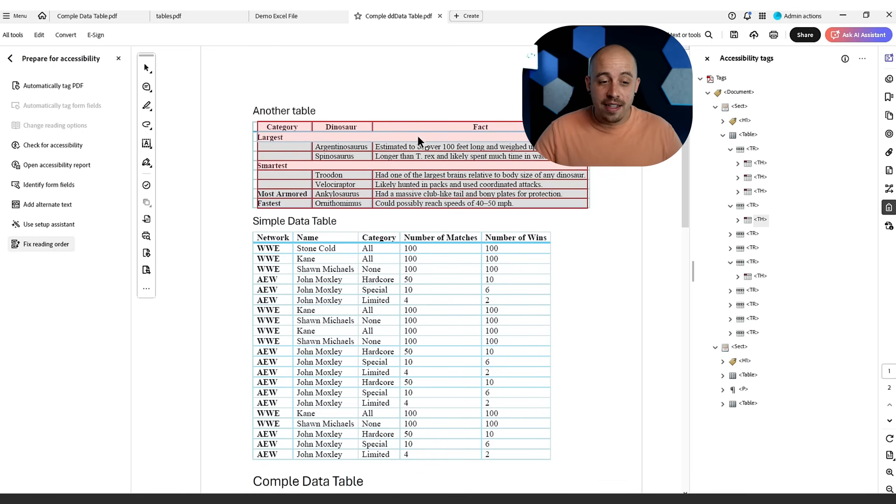
- Set the scope of the Largest header cell in the dinosaur table to Row
right_click(287, 136)
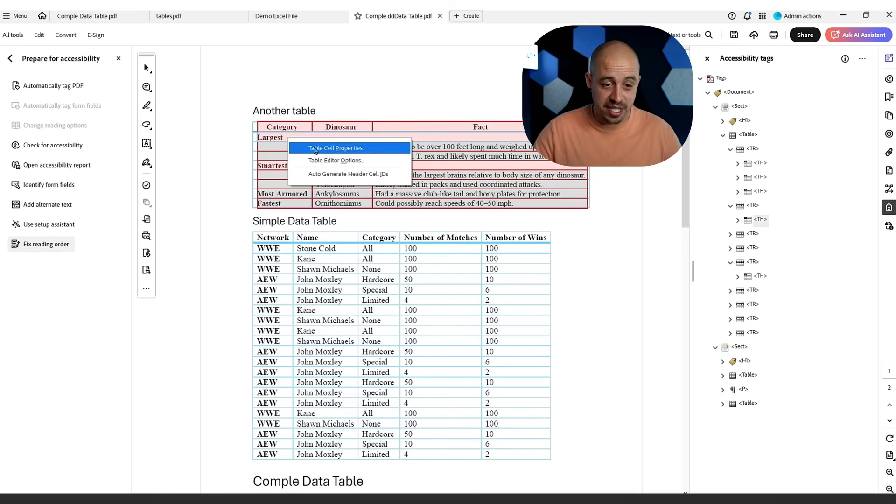
left_click(315, 149)
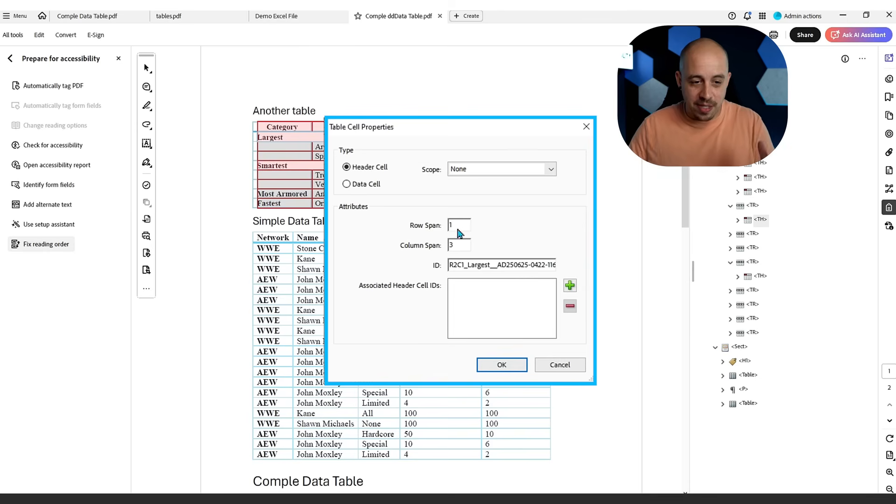
left_click(476, 169)
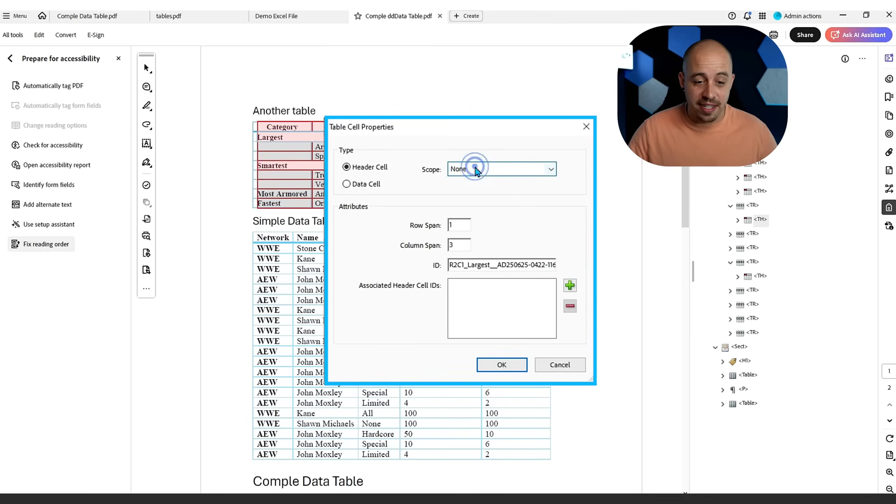
left_click(464, 185)
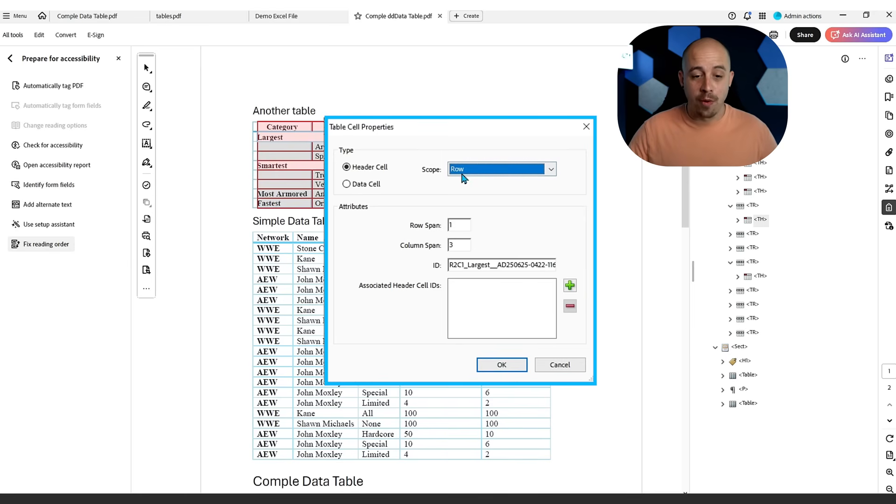
left_click(491, 365)
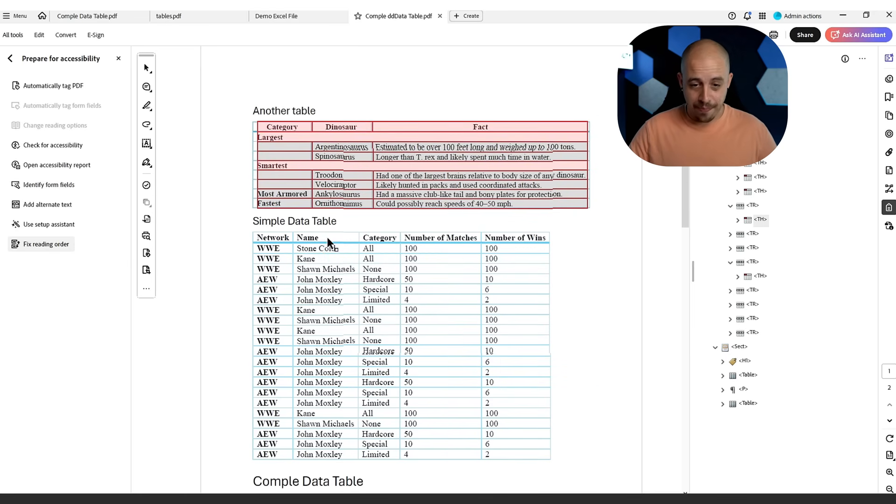
- Set the scope of the Smartest header cell in the dinosaur table to Row
left_click(282, 165)
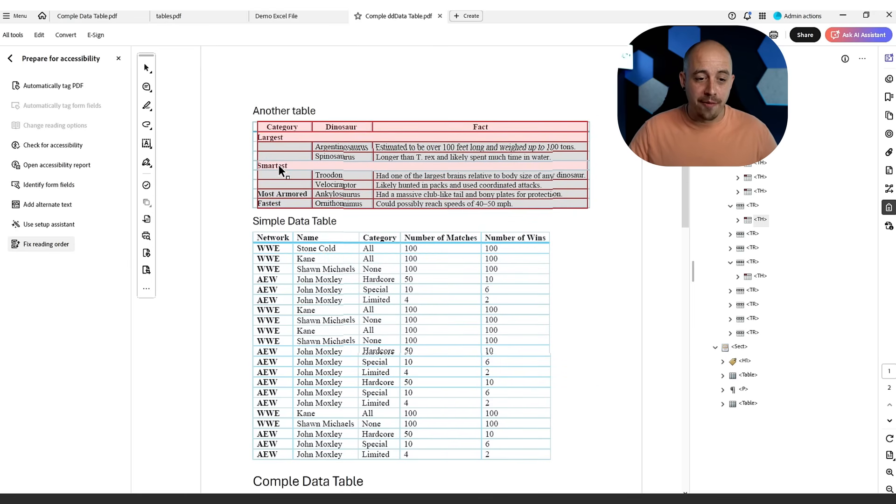
right_click(279, 167)
left_click(311, 176)
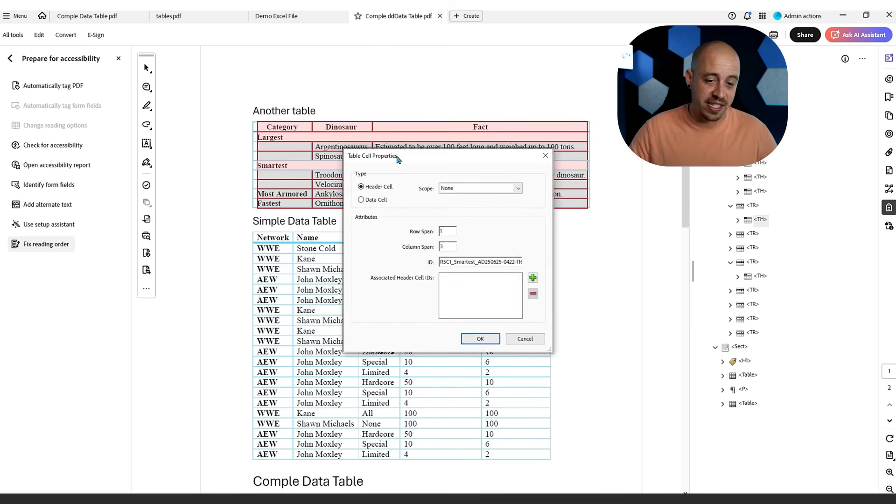
left_click(467, 188)
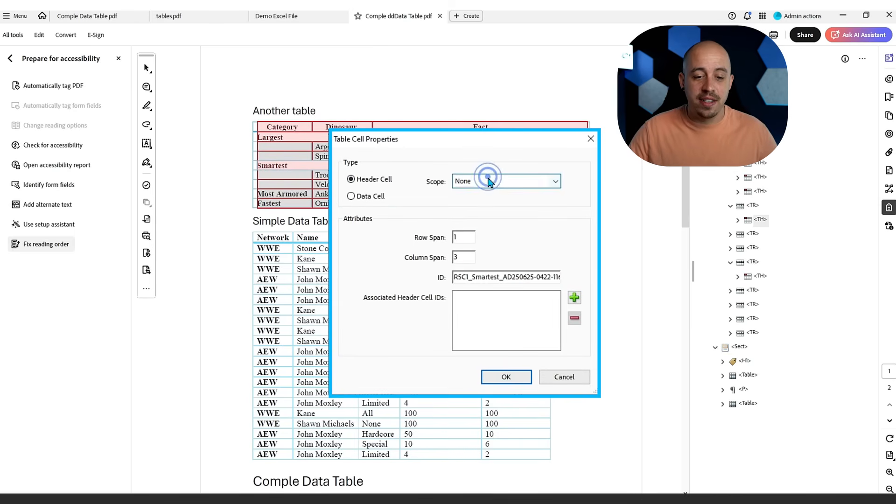
left_click(484, 198)
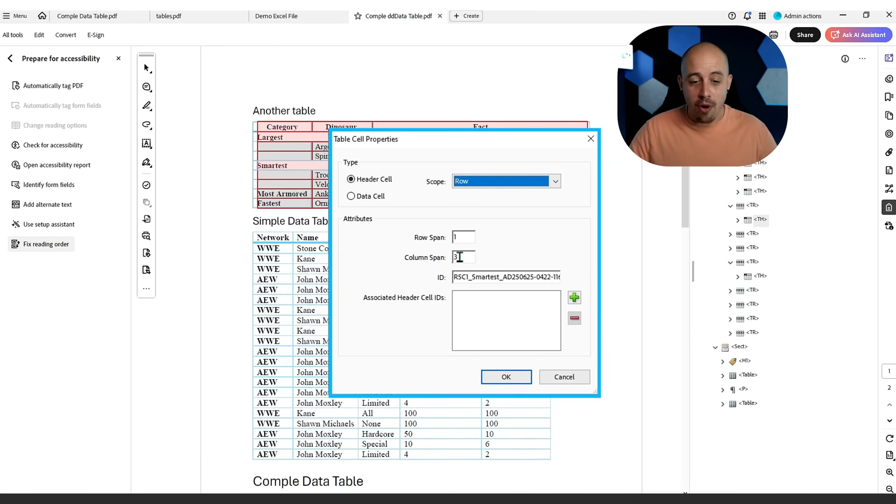
left_click(506, 377)
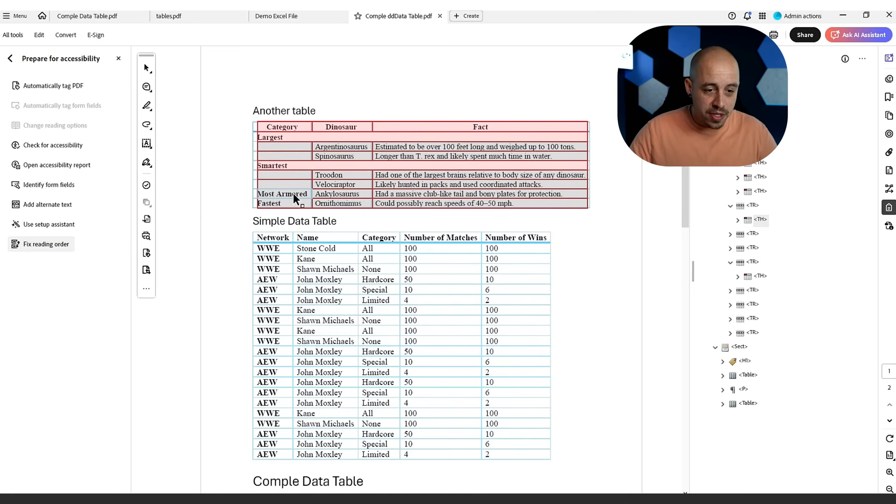
- Change the Most Armored and Fastest cells from data cells to header cells and choose their scope
left_click(279, 202)
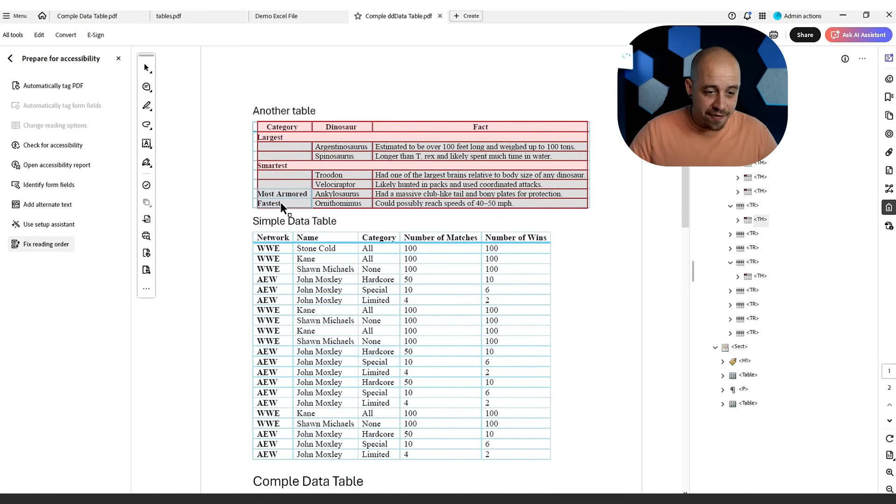
right_click(279, 197)
left_click(316, 205)
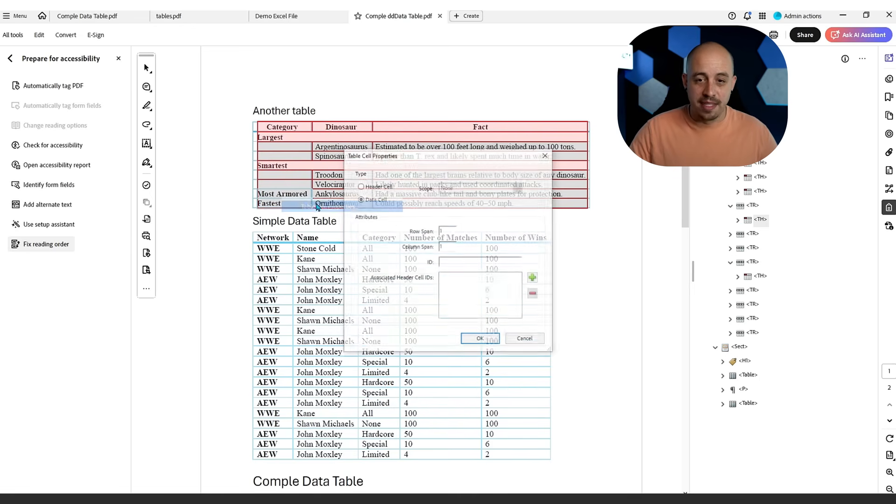
left_click(351, 181)
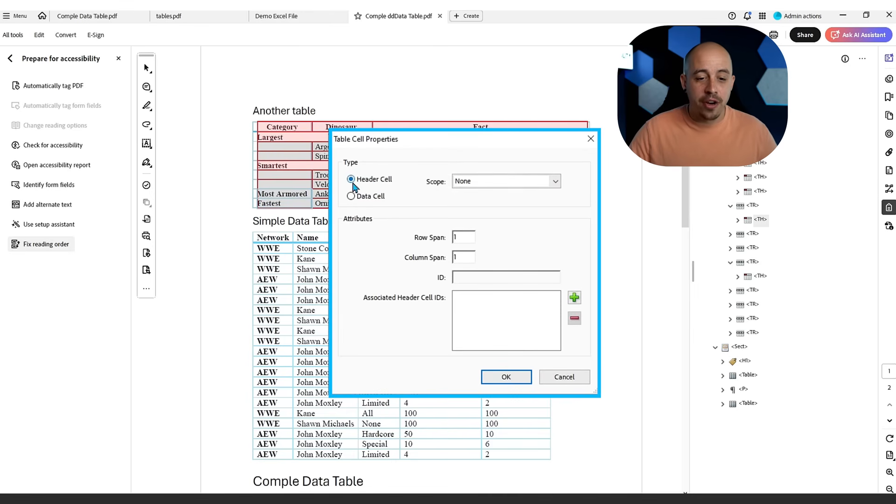
left_click(510, 182)
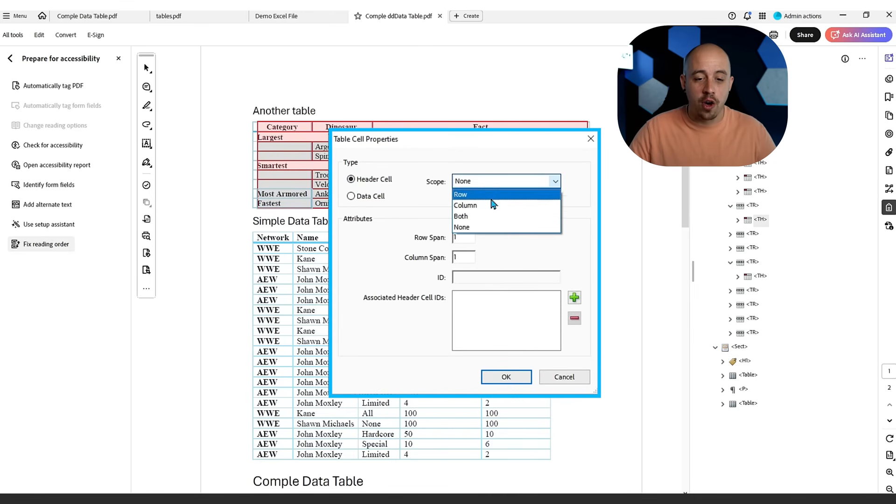
left_click(508, 224)
left_click(514, 376)
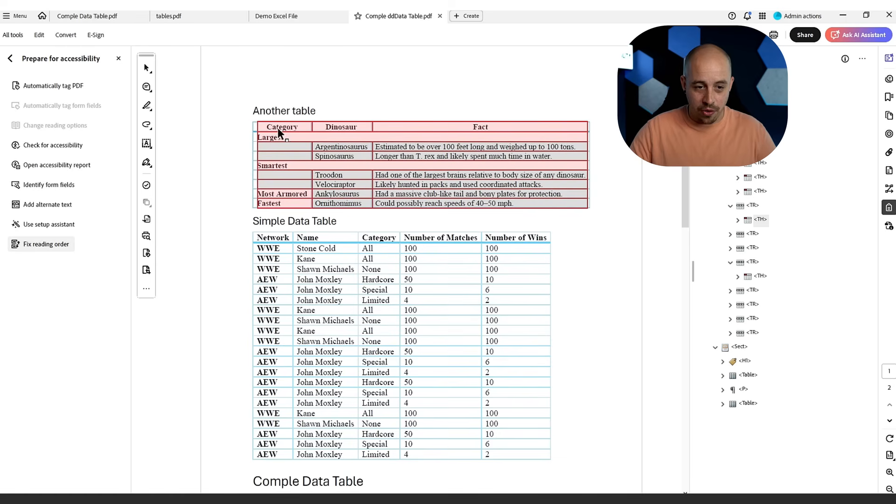
- Set the scope of the Category, Dinosaur and Fact header cells to Column and close the Reading Order tool
left_click(340, 126)
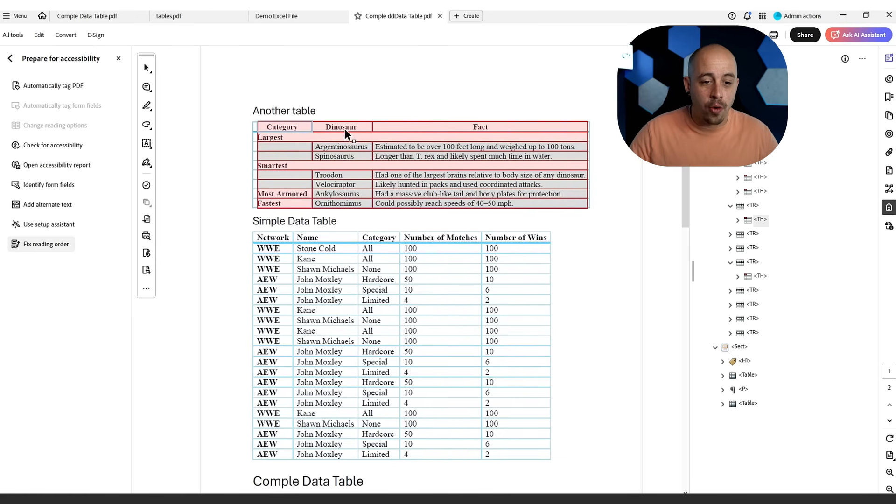
right_click(421, 126)
left_click(423, 134)
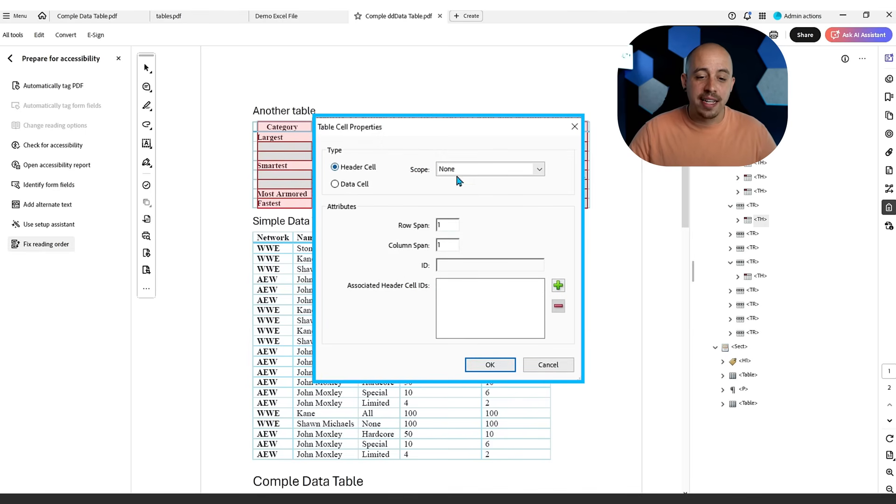
left_click(460, 170)
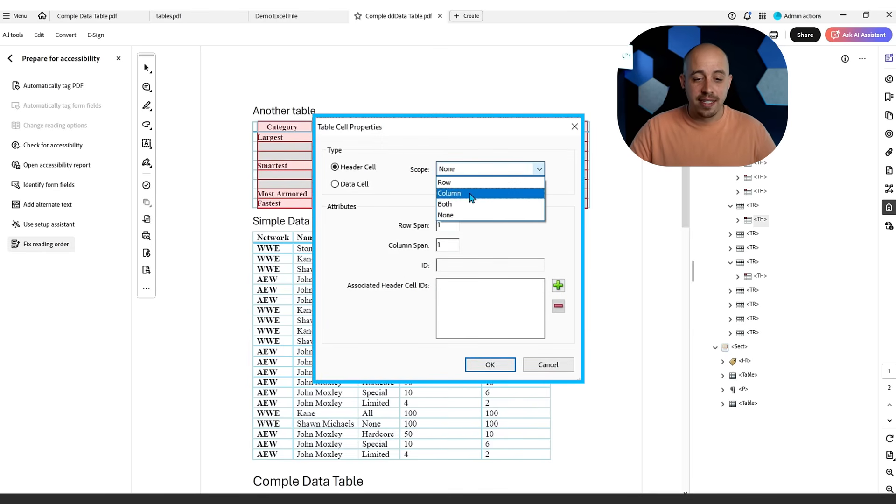
left_click(471, 194)
left_click(508, 364)
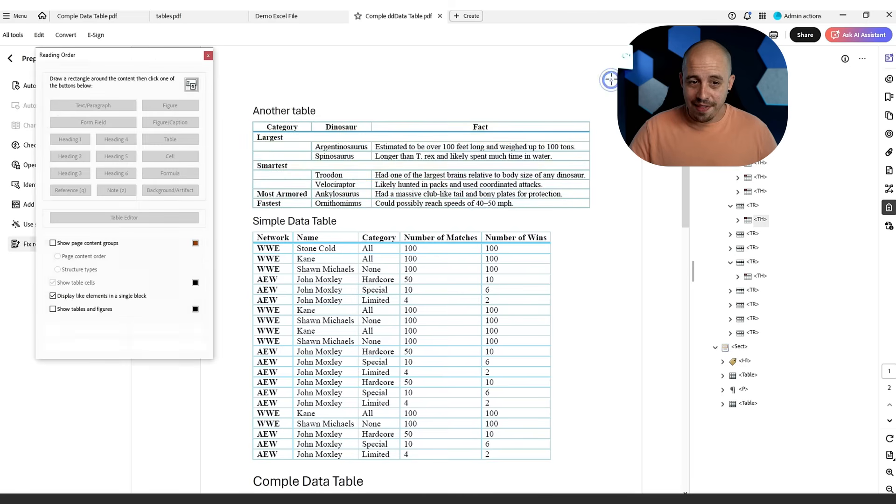
left_click(208, 56)
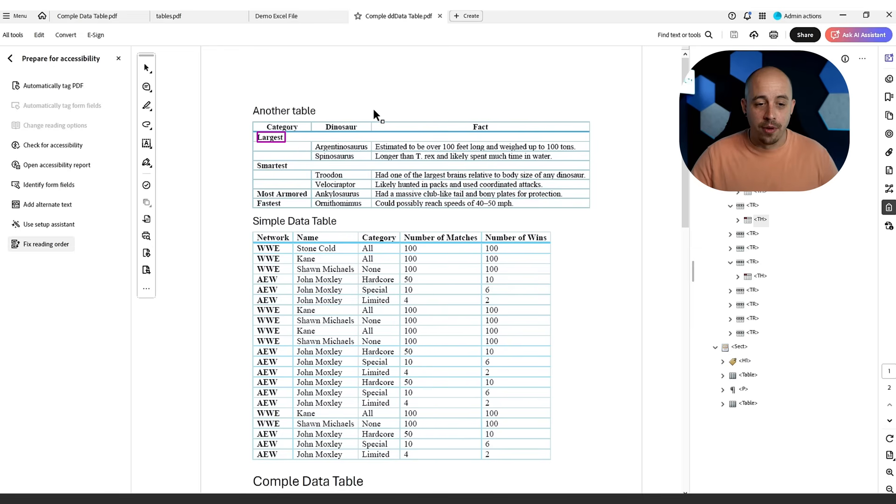
- Add the table summary "Dinosaurs" to the dinosaur table, close the Reading Order tool and save the document
left_click(389, 83)
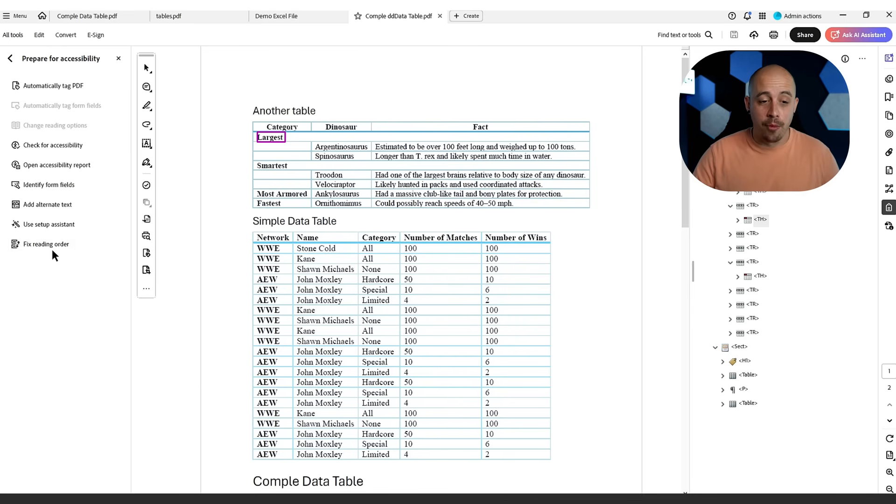
left_click(34, 246)
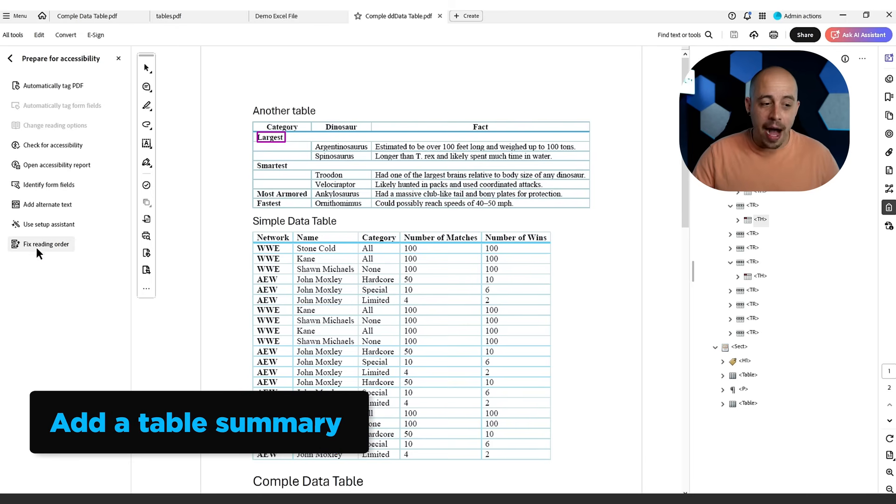
right_click(332, 138)
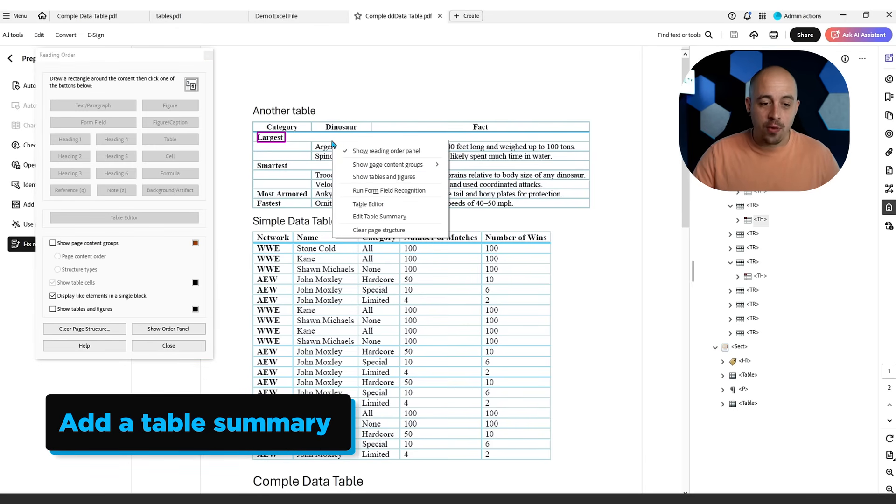
left_click(372, 216)
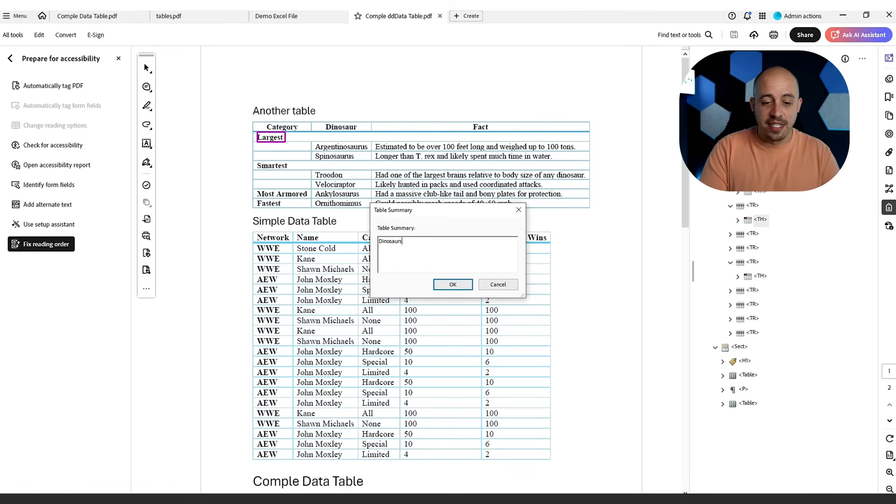
left_click(455, 285)
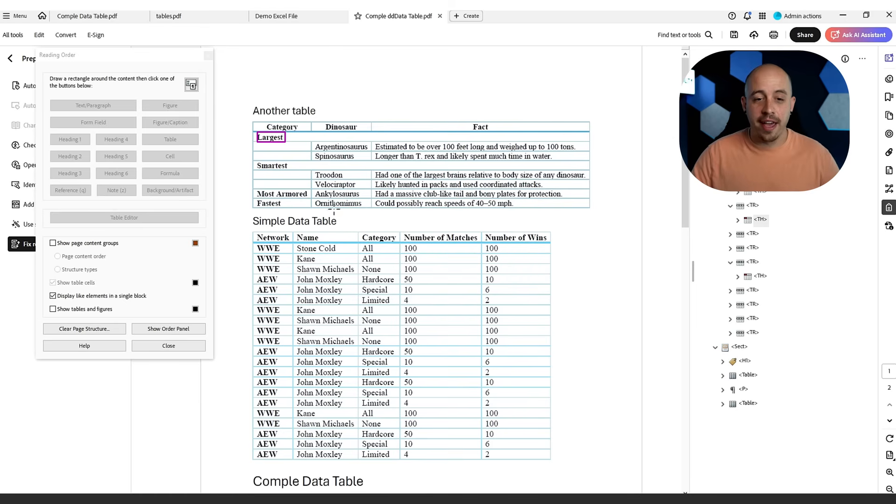
left_click(209, 56)
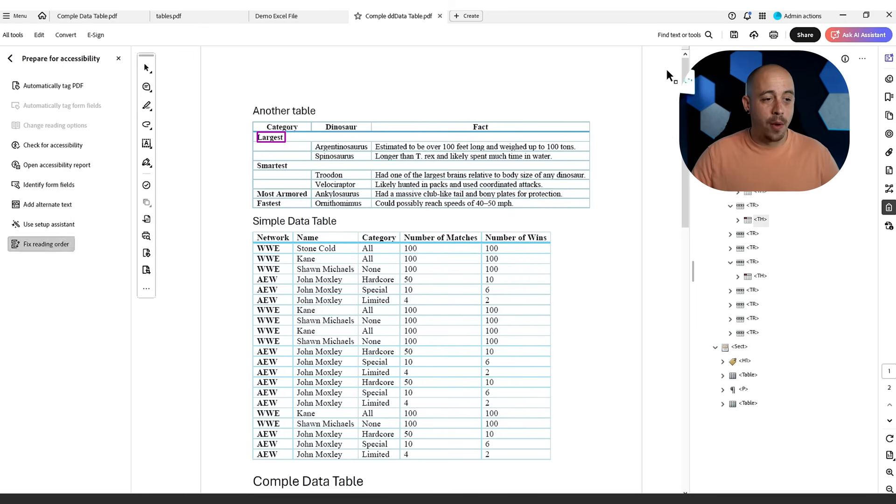
left_click(732, 36)
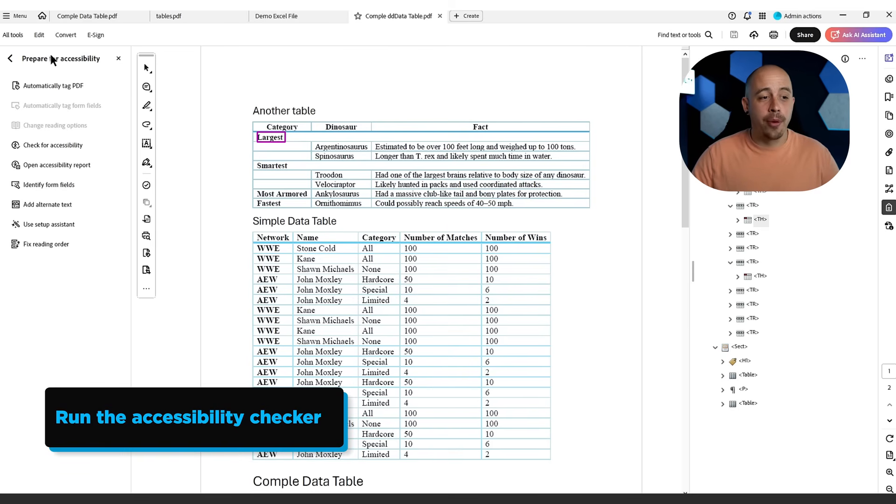
- Run the accessibility check on all pages of the document and expand the Tables results
left_click(48, 142)
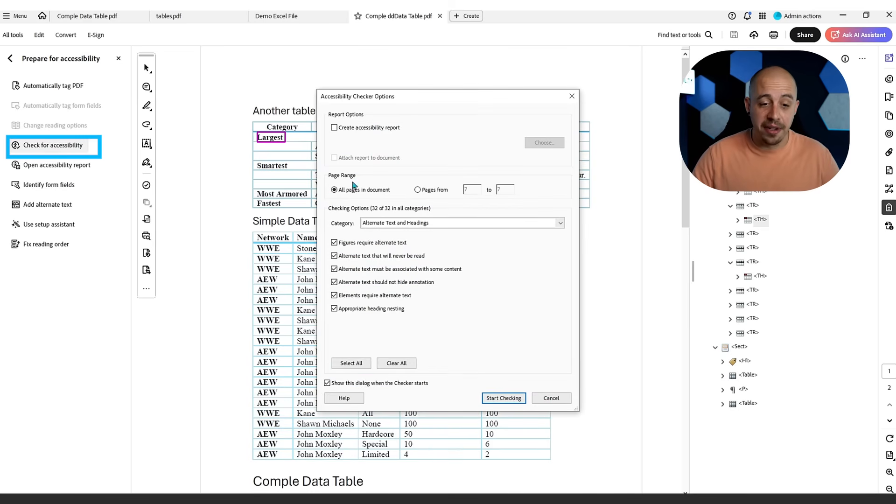
left_click(503, 398)
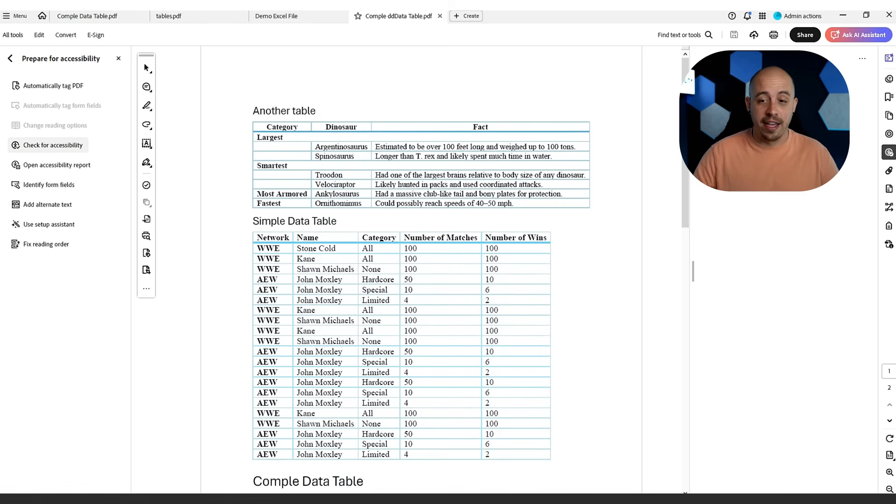
left_click(734, 258)
left_click(700, 257)
- Expand the Summary rule and locate its Element 1 and Element 2 tables in the document
left_click(744, 331)
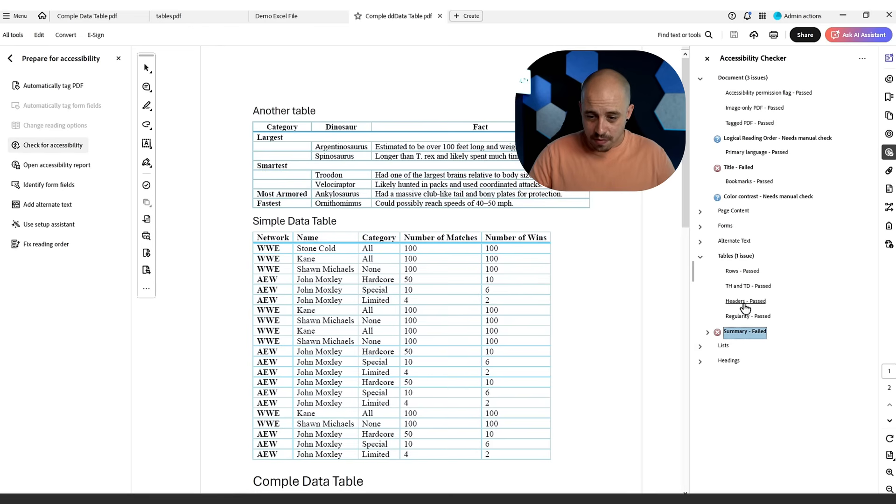
left_click(706, 332)
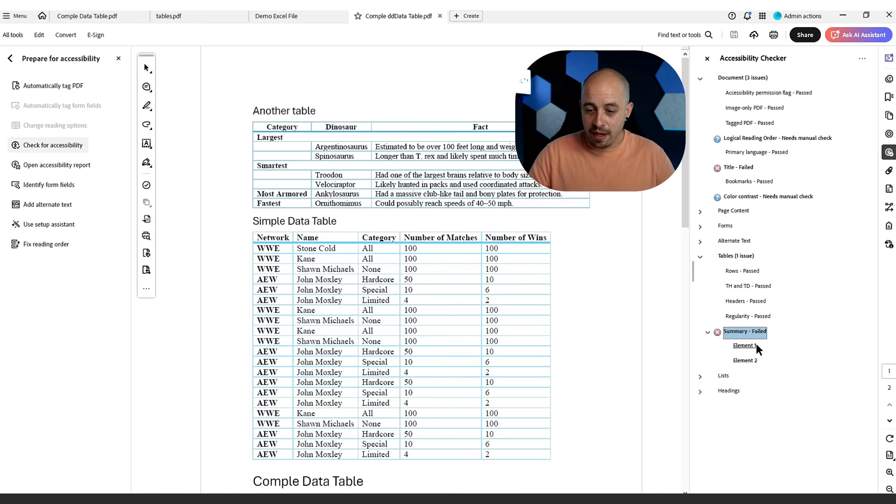
left_click(744, 346)
left_click(744, 360)
scroll(500, 271, "down", 2)
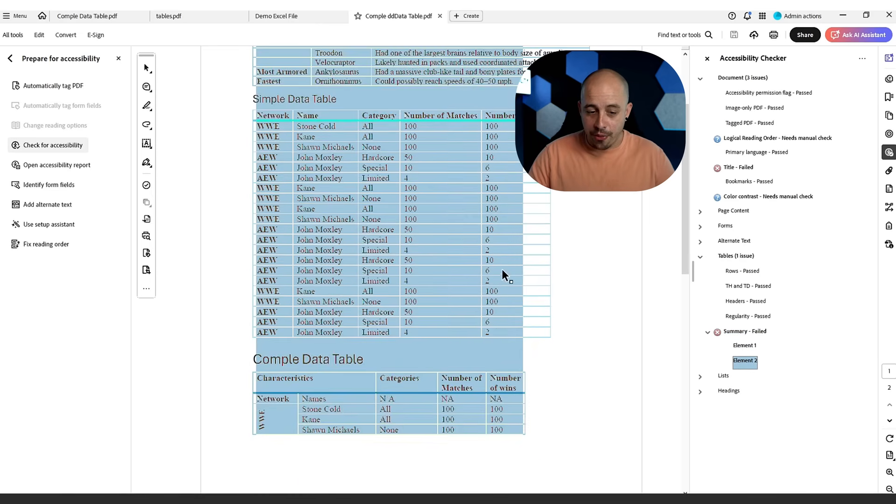
scroll(505, 266, "up", 3)
- Switch to PAC 2024, load Comple ddData Table.pdf for checking and view its WCAG results
left_click(553, 190)
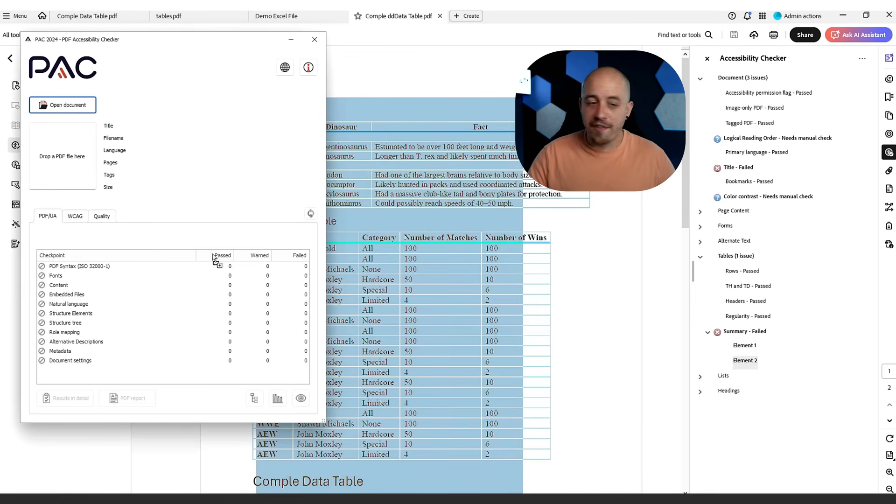
left_click(43, 154)
left_click_drag(119, 39, 264, 36)
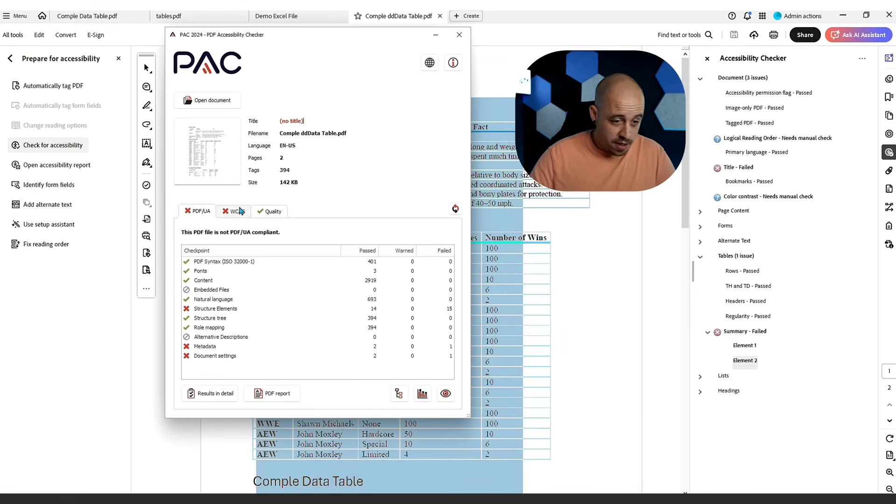
left_click(223, 212)
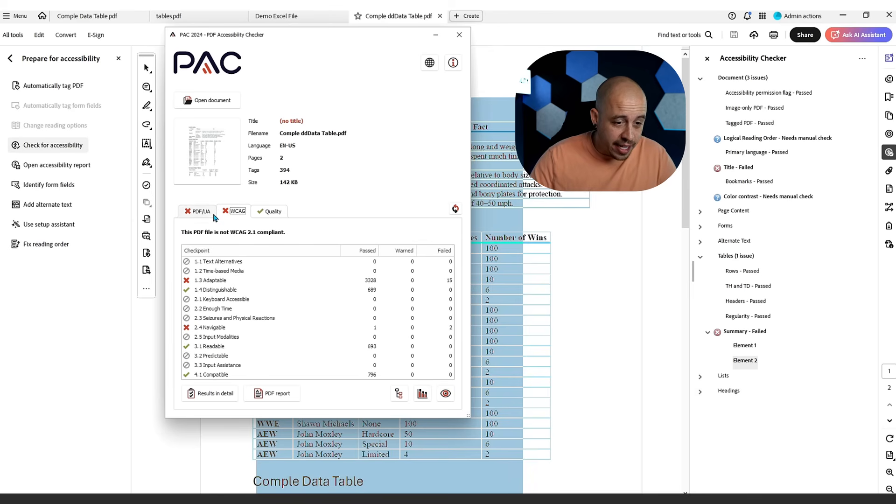
- Open the detailed PAC results and expand 1.3 Adaptable, 1.3.1 Info and Relationships, down to the Table header cell assignments errors
left_click(213, 394)
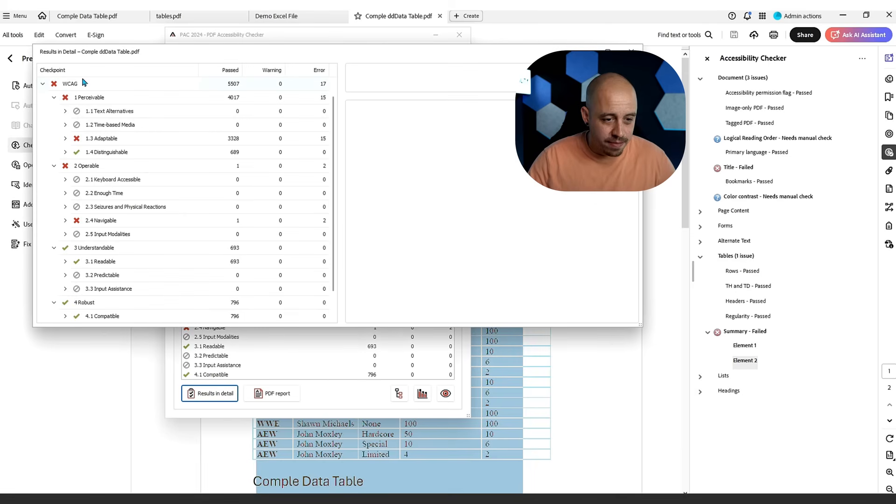
left_click(65, 138)
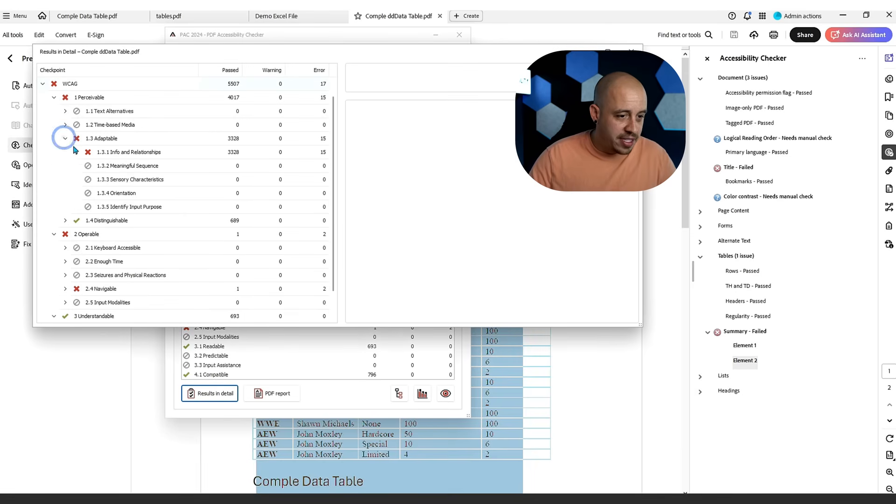
left_click(76, 159)
scroll(133, 247, "down", 3)
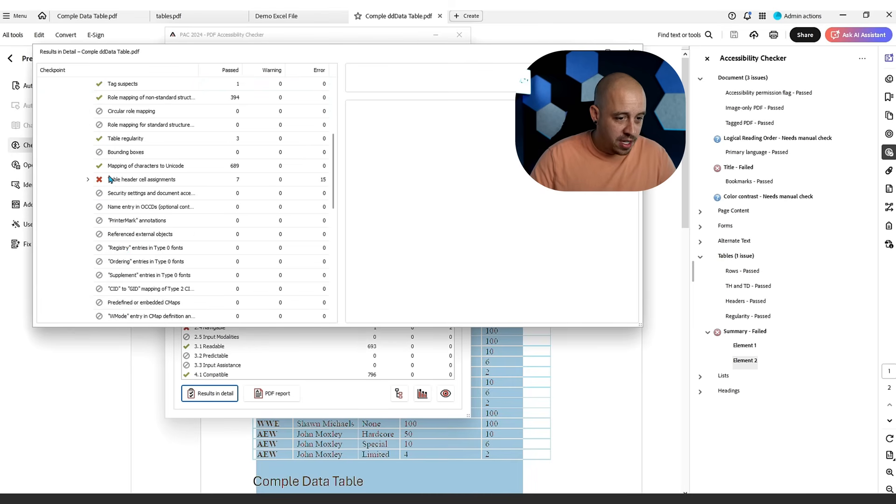
left_click(88, 180)
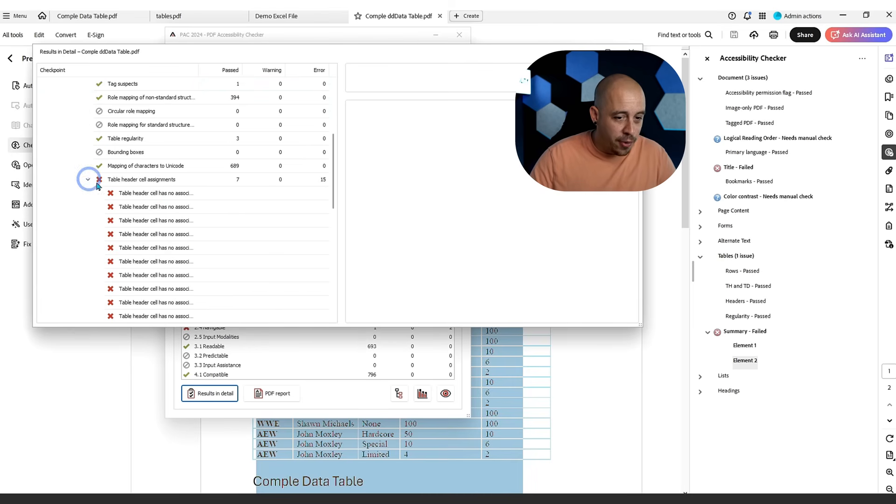
- Go through the individual Table header cell assignments errors and locate the affected cells in the page preview
left_click(155, 195)
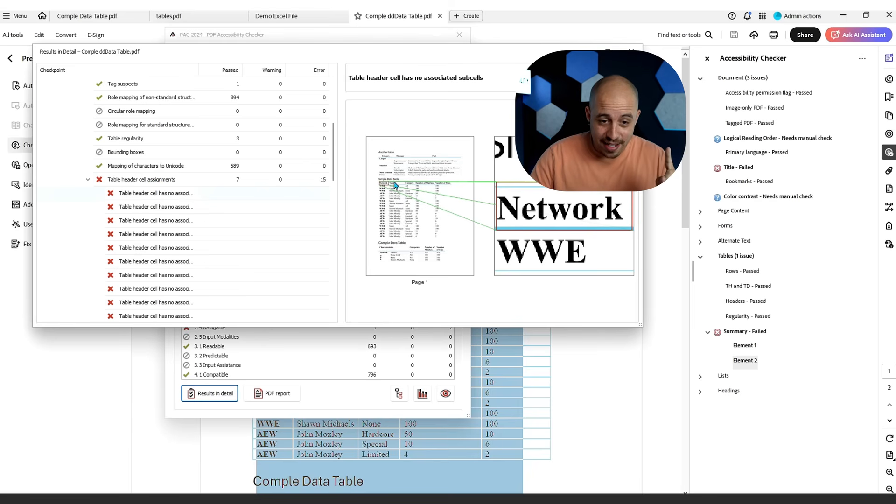
left_click(160, 207)
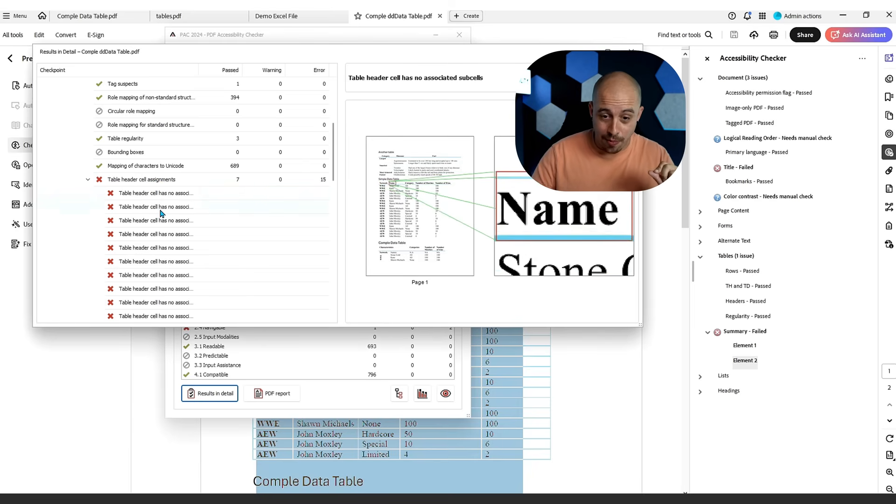
scroll(161, 213, "down", 3)
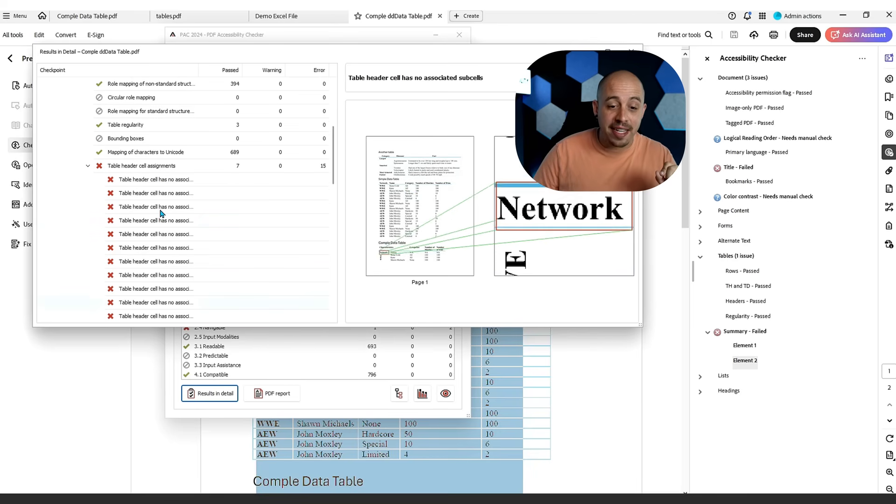
scroll(160, 214, "down", 1)
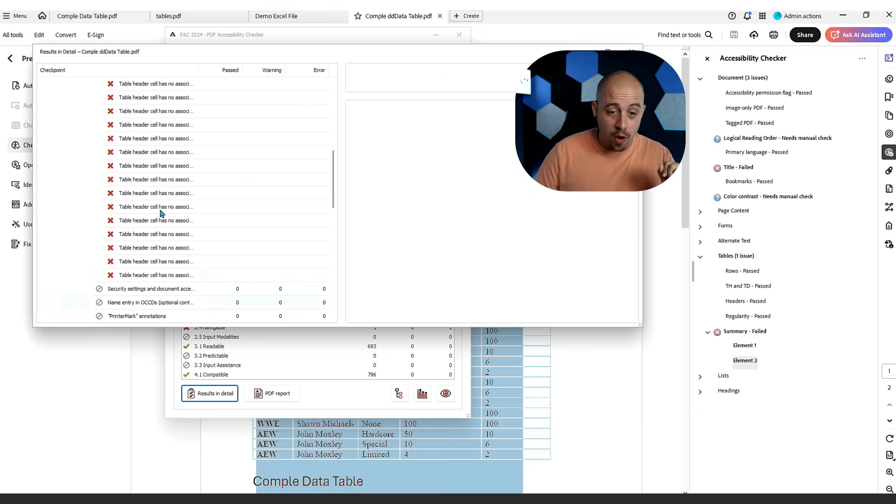
key("Down")
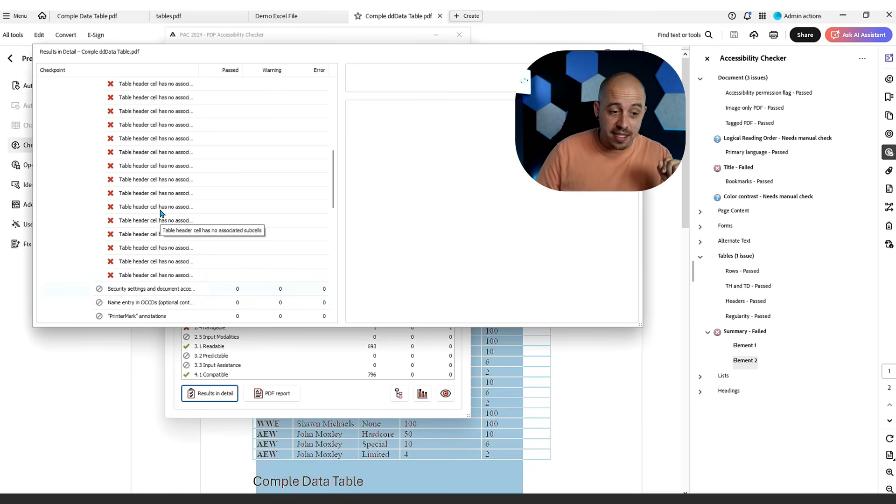
key("Up")
- Expand 2.4 Navigable and its 2.4.2 Page Titled checkpoint in the WCAG results to review the title errors
scroll(168, 208, "down", 11)
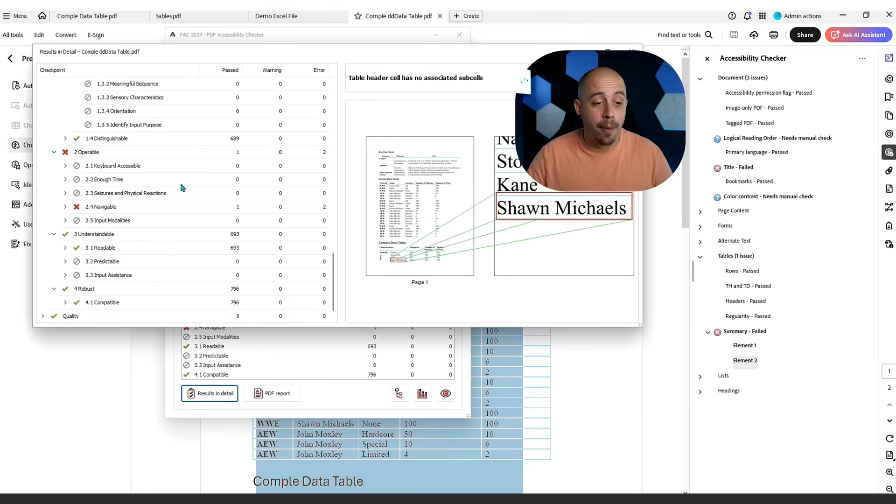
left_click(64, 207)
left_click(76, 234)
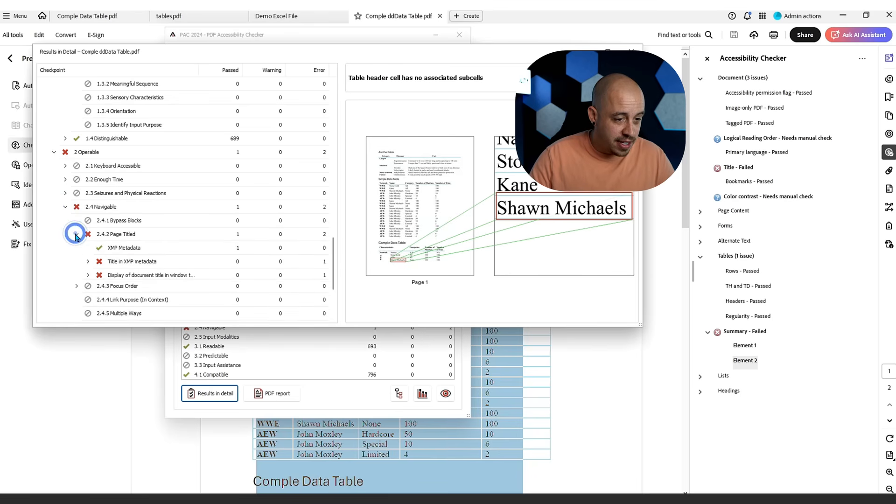
scroll(126, 261, "down", 3)
scroll(128, 210, "up", 15)
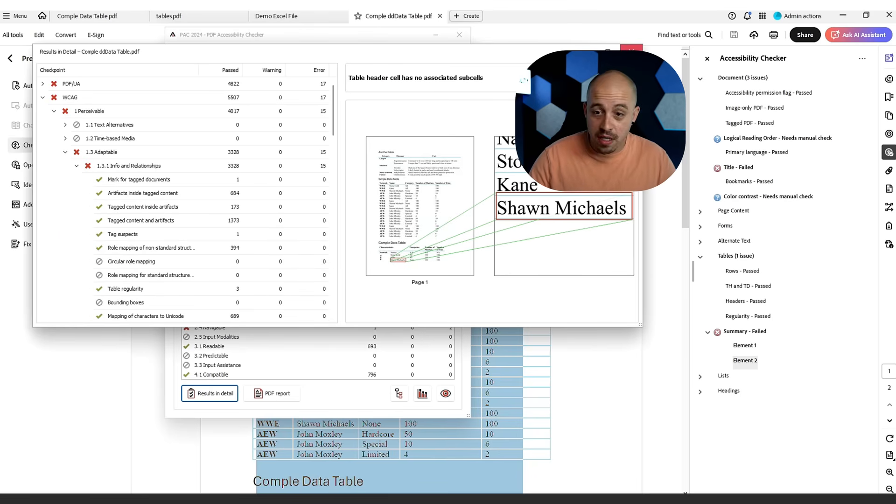
- Close the detailed results and PAC 2024, return to Acrobat and dismiss the Prepare for accessibility tools
left_click(630, 51)
left_click(459, 35)
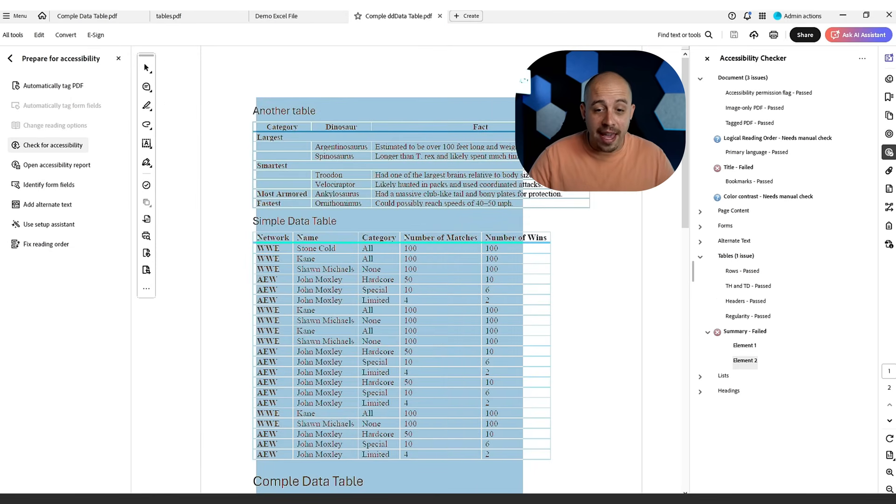
left_click(118, 59)
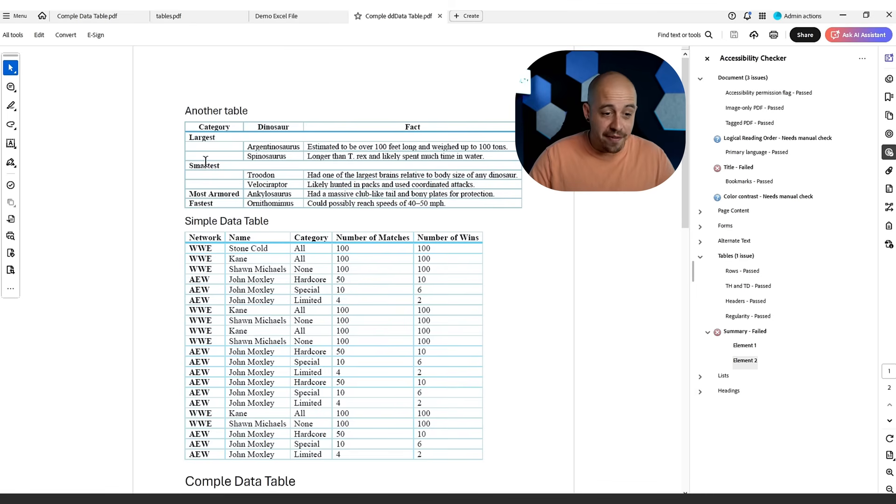
- Show the accessibility tags, select the Table tag of the Comple Data Table and walk through its row tags to the last one
scroll(372, 199, "down", 5)
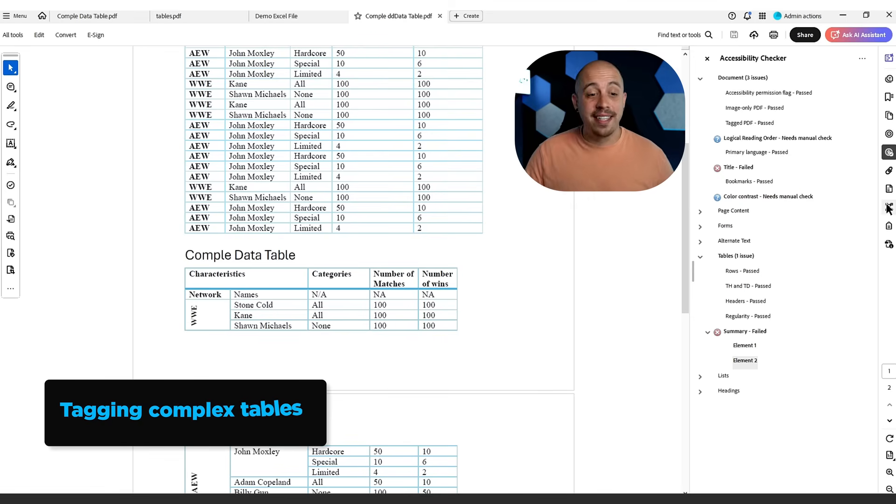
left_click(888, 225)
left_click(748, 403)
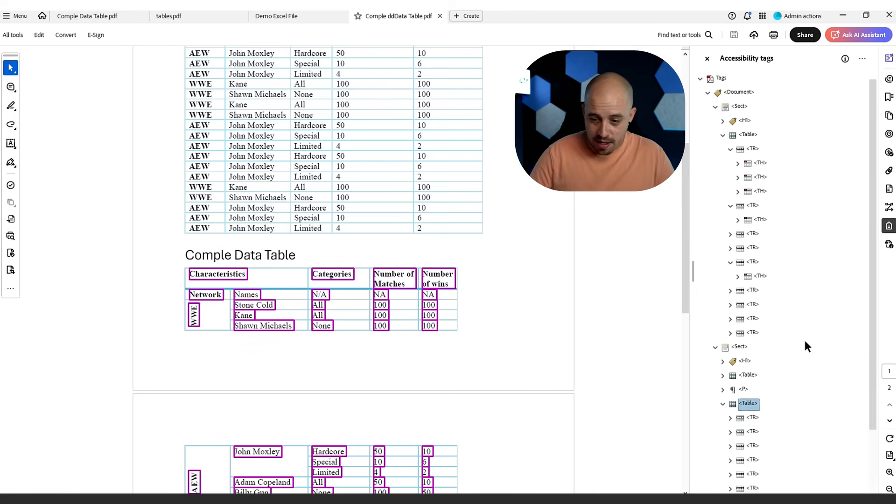
key("Down")
key("Down")
key("Down")
key("Down")
key("Down")
key("Down")
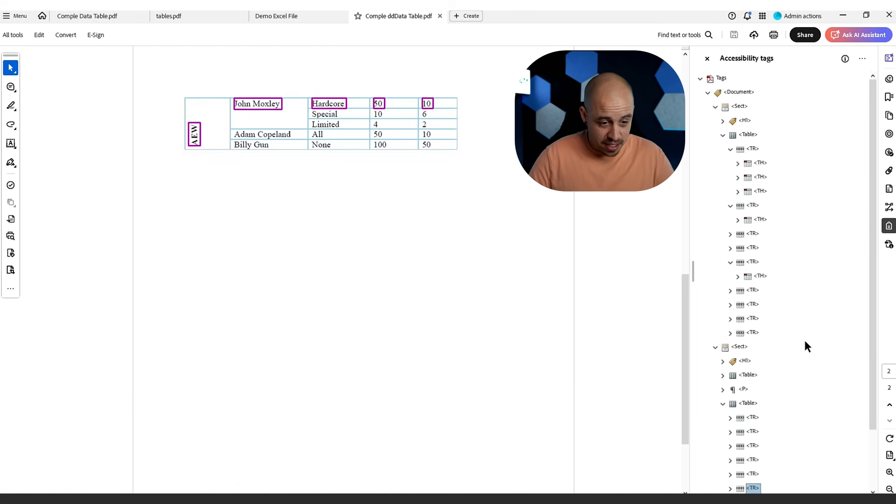
key("Down")
key("Down")
key("Down")
key("Down")
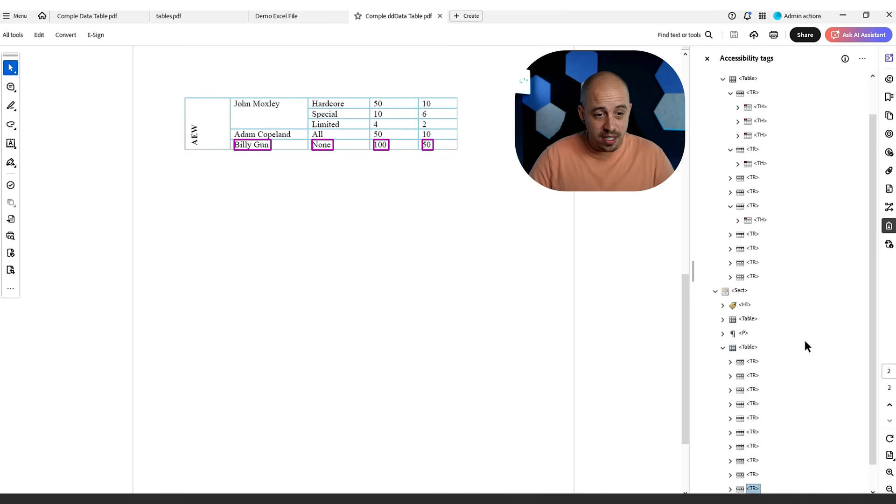
- Return to the first TR tag of the Comple Data Table, expand it and examine the tags of its column header cells
key("Up")
key("Up")
key("Up")
key("Up")
key("Up")
key("Up")
key("Up")
key("Up")
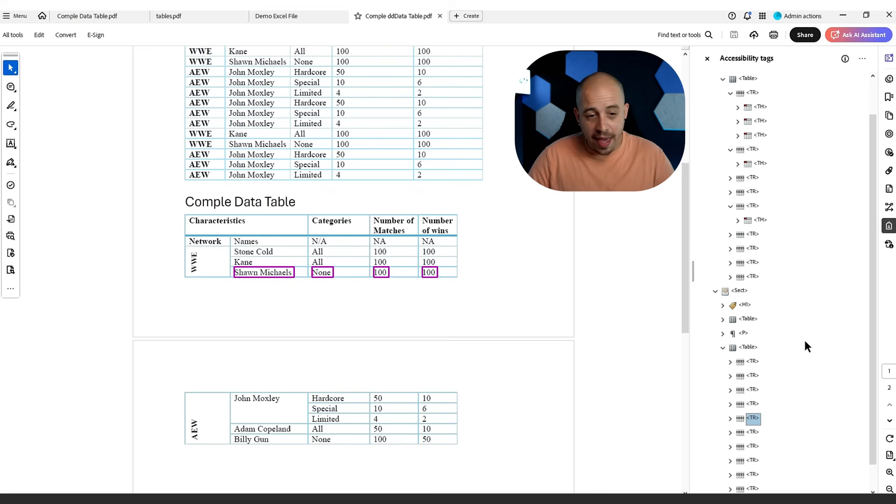
key("Up")
key("Down")
key("Up")
key("Right")
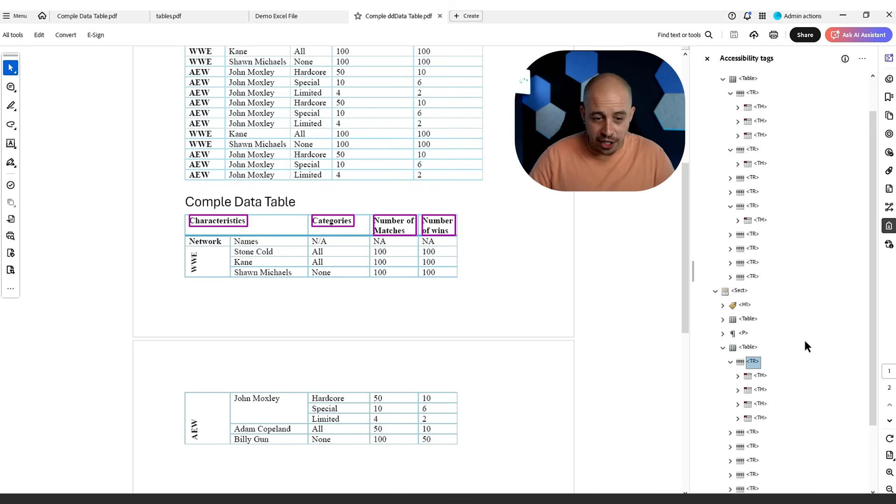
key("Down")
key("Down")
key("Down")
key("Down")
key("Down")
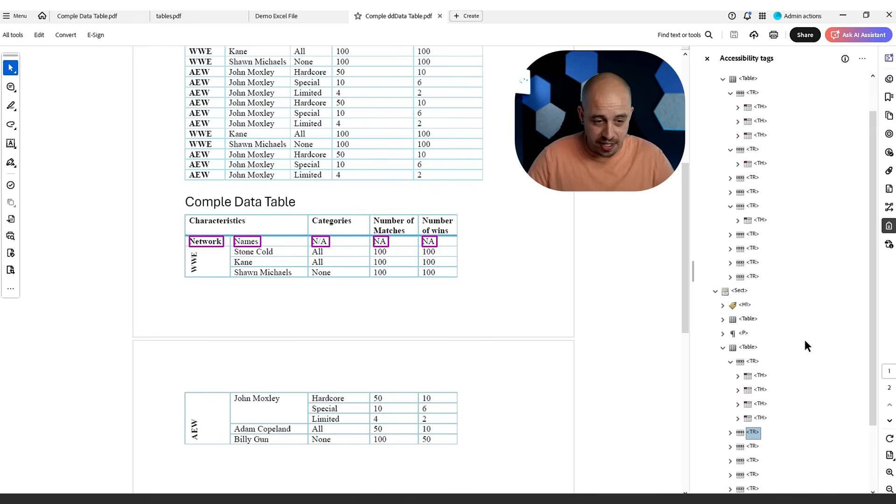
- Expand the second TR tag of the Comple Data Table and compare the tags of its Network, Names and N/A cells
key("Right")
key("Down")
key("Down")
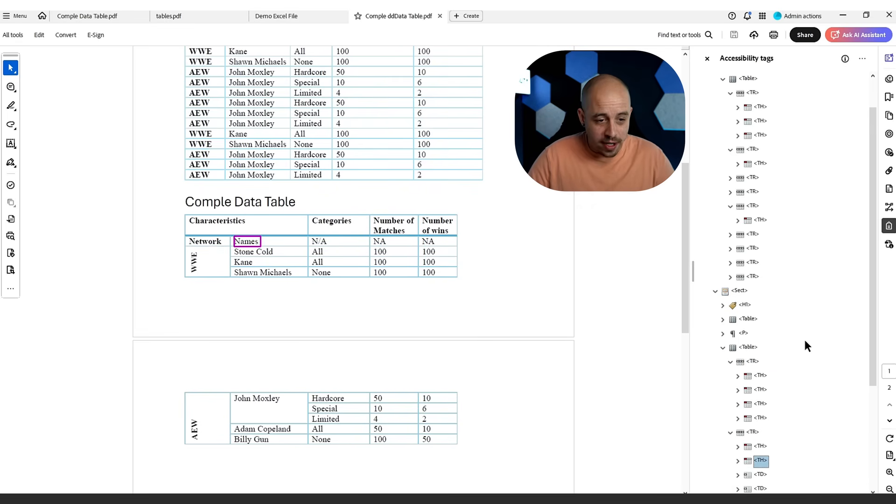
key("Up")
key("Down")
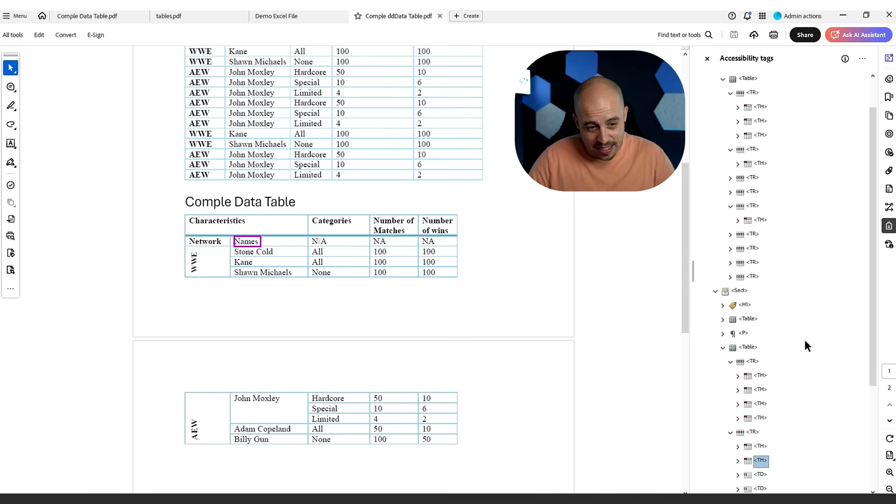
key("Up")
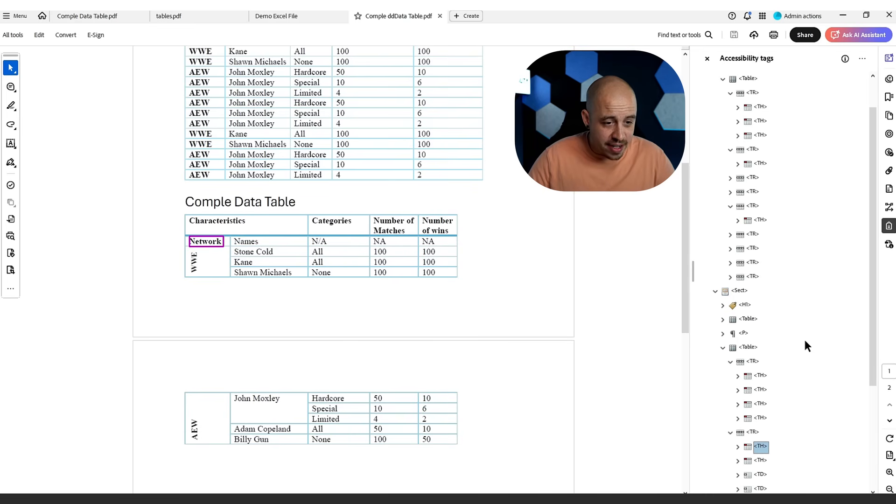
key("Down")
key("Down")
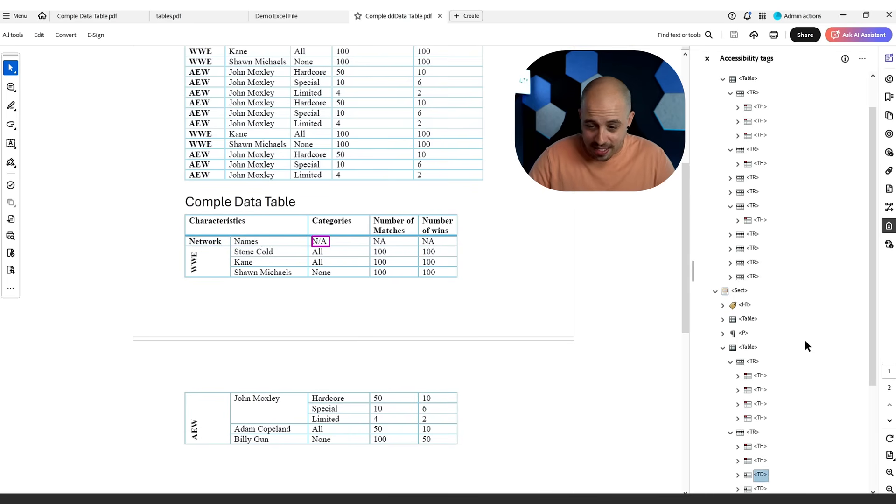
- Examine the remaining cell tags of the second row and the name and category cell tags of the third row
key("Down")
key("Down")
key("Down")
key("Down")
key("Down")
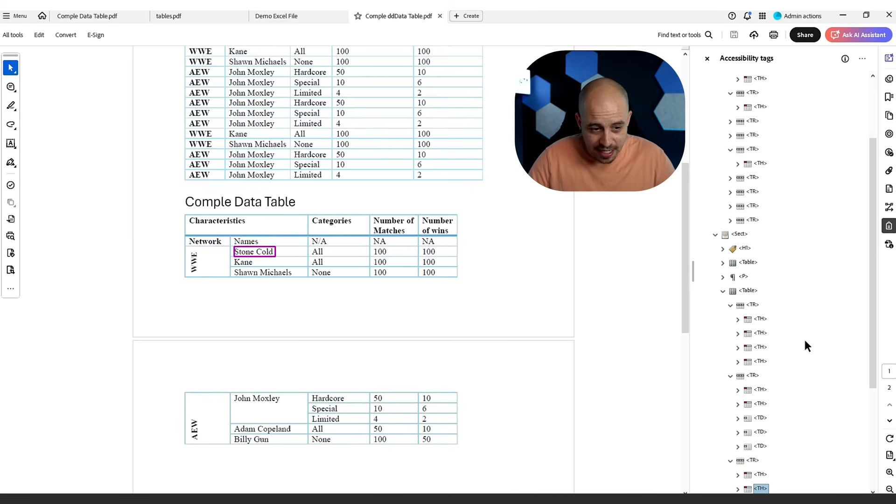
key("Down")
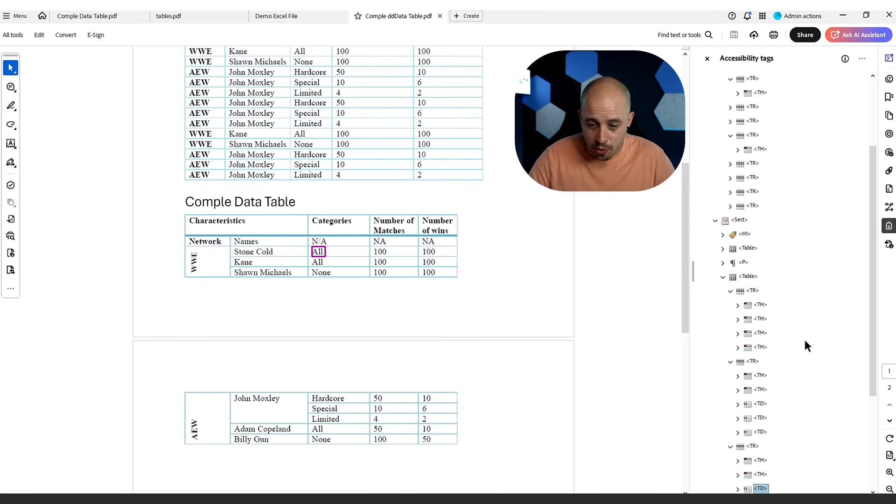
key("Up")
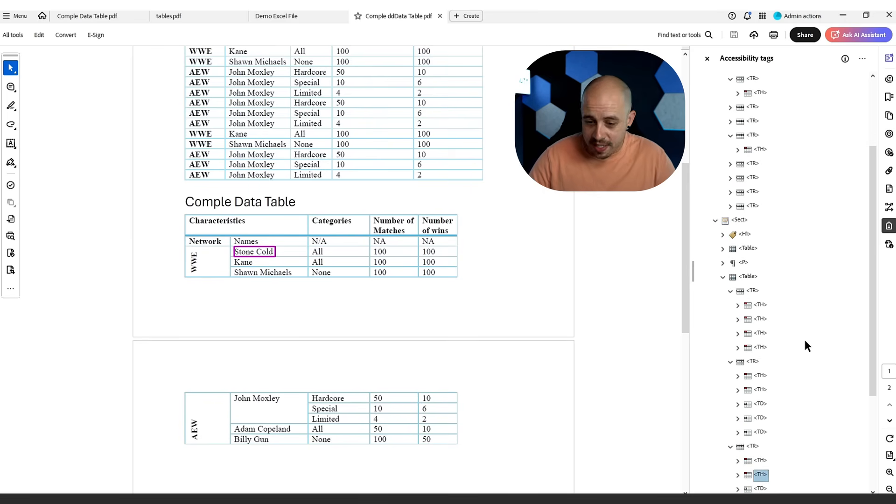
- Start the Fix reading order tool and open the Comple Data Table in the Table Editor
scroll(391, 238, "down", 2)
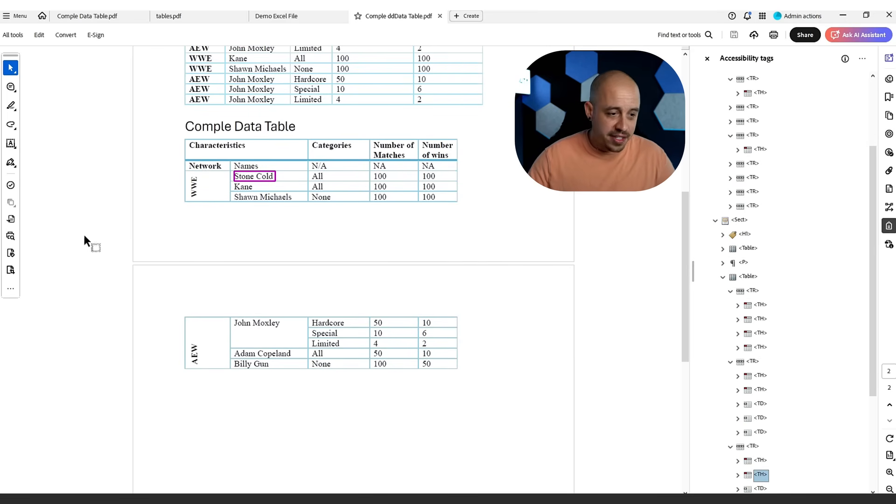
left_click(14, 36)
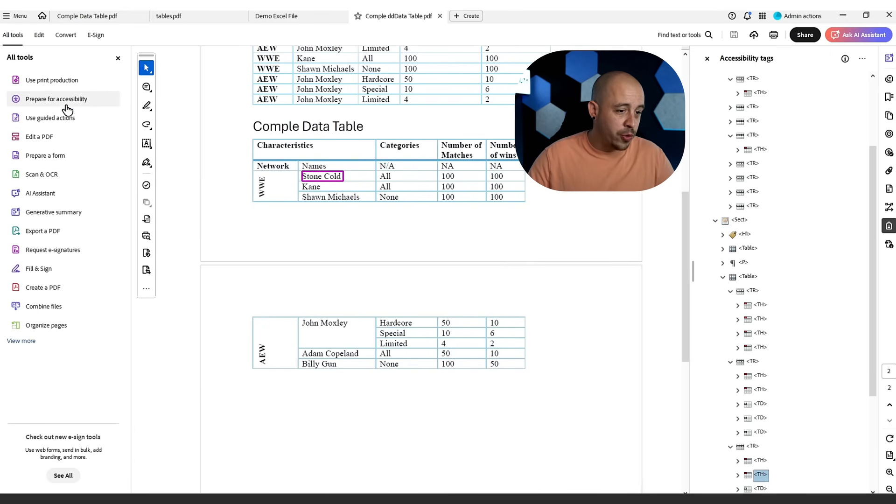
left_click(67, 106)
left_click(43, 243)
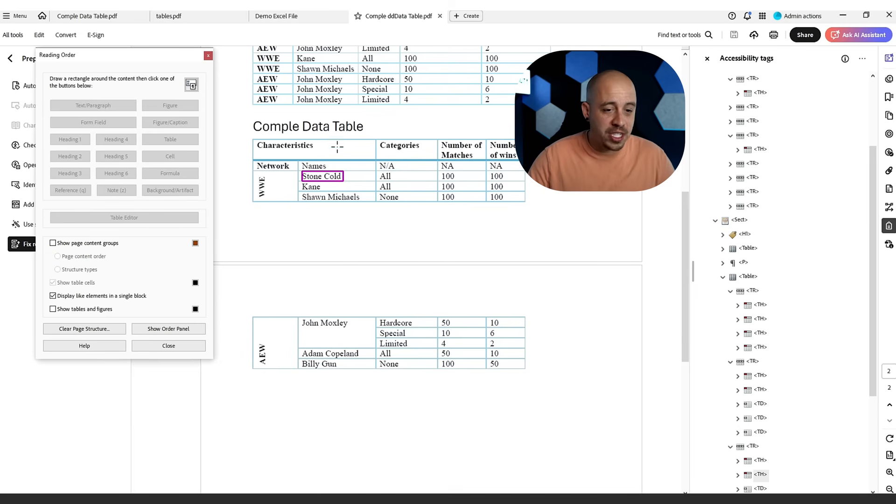
right_click(273, 167)
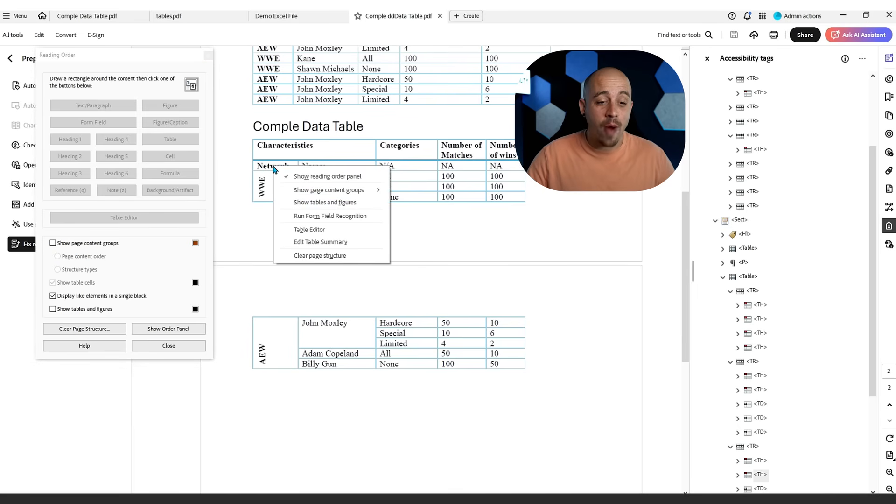
left_click(310, 229)
- Set the scope of the Characteristics, Categories, Number of Matches and Number of wins header cells to Column
left_click(302, 146)
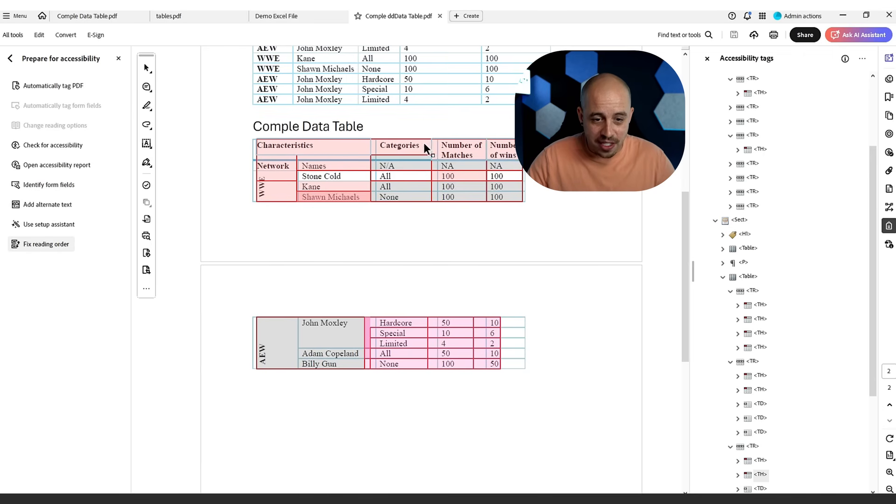
right_click(461, 149)
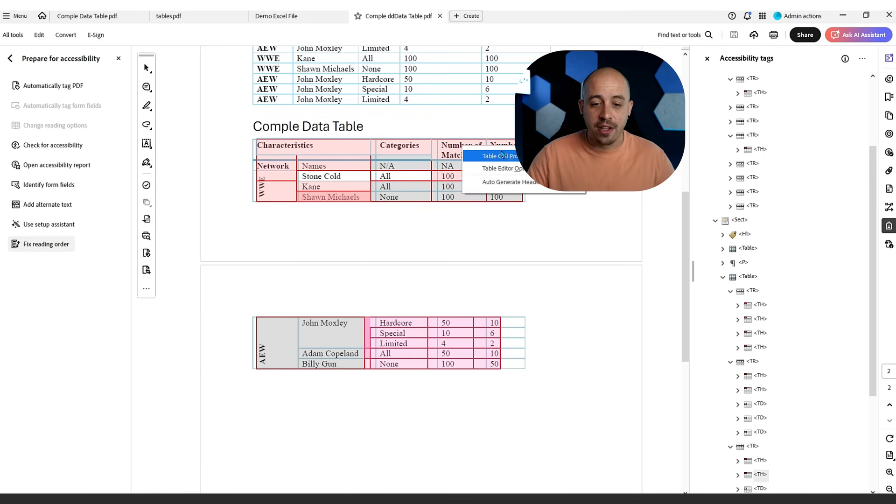
left_click(502, 155)
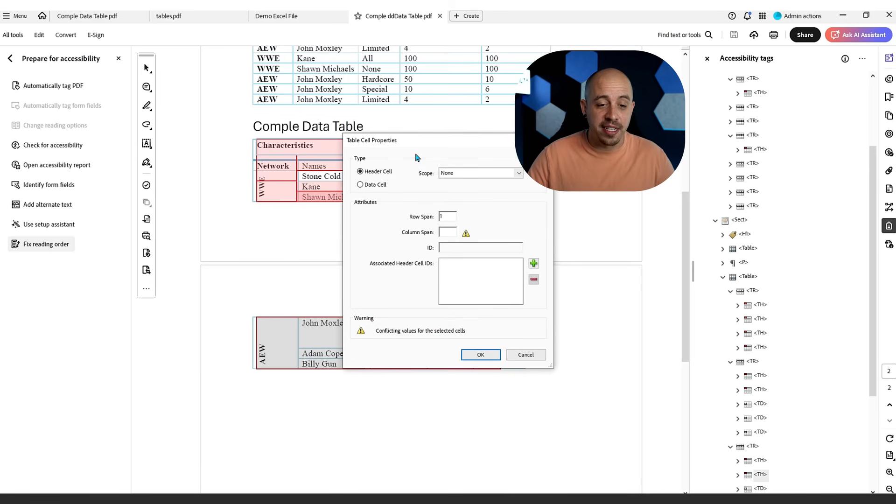
left_click(577, 118)
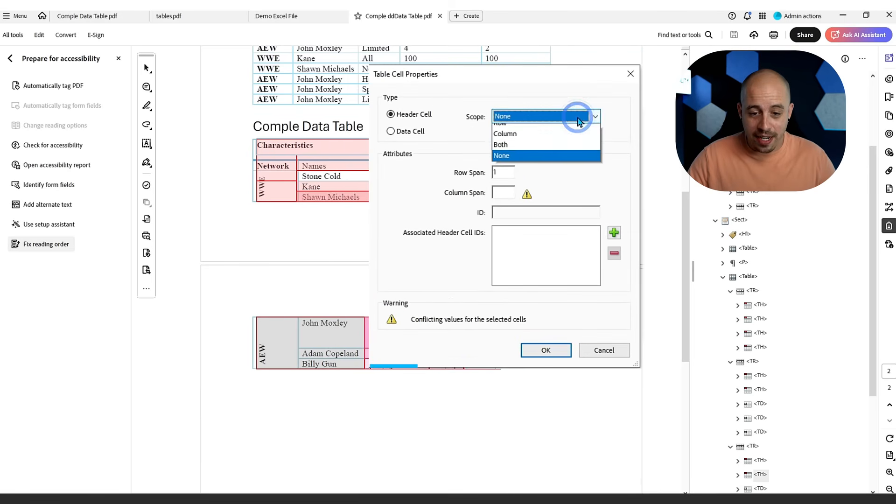
left_click(548, 142)
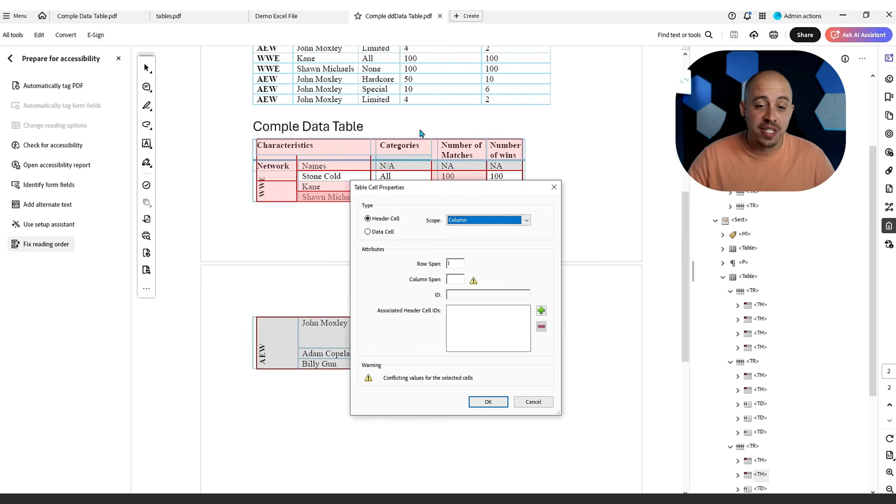
left_click(494, 402)
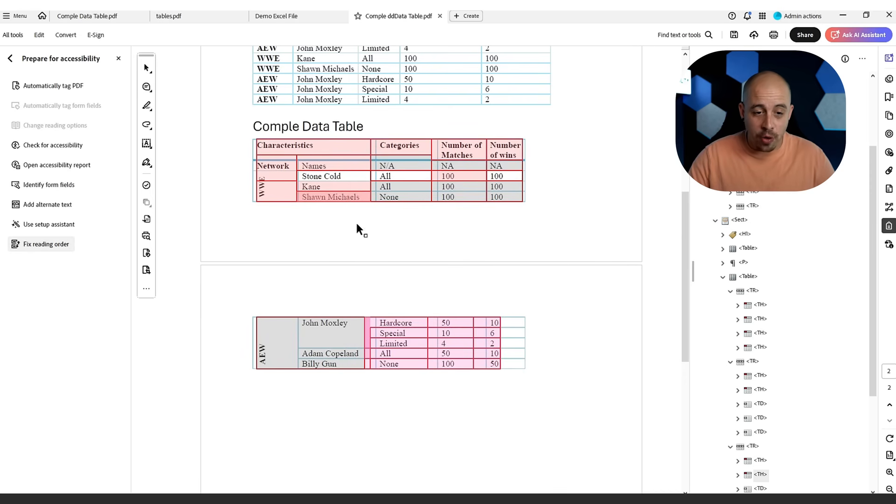
- Check the cell type, scope and span properties of the Characteristics header cell
right_click(297, 143)
left_click(350, 156)
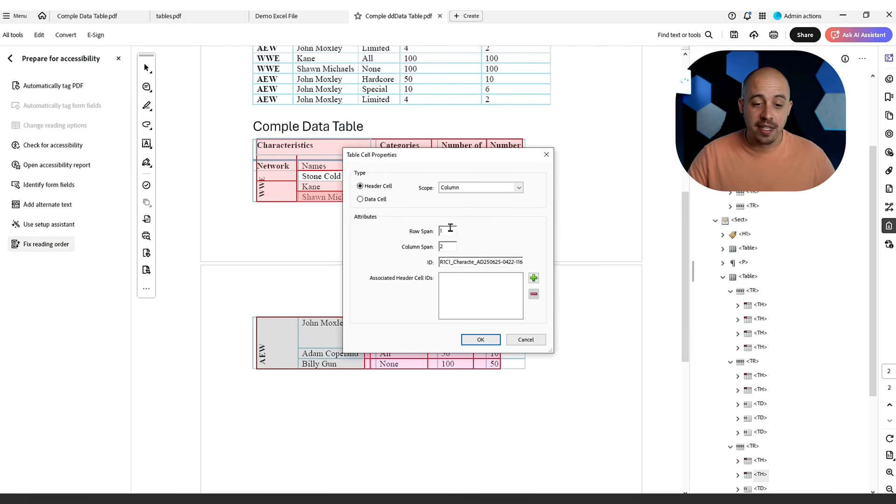
left_click(480, 339)
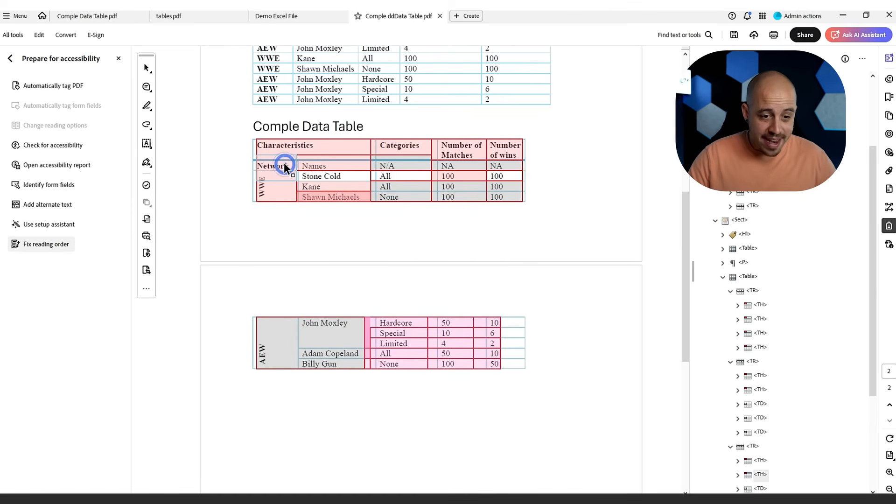
- Set the scope of the Network and Names header cells in the second row to Column
right_click(318, 162)
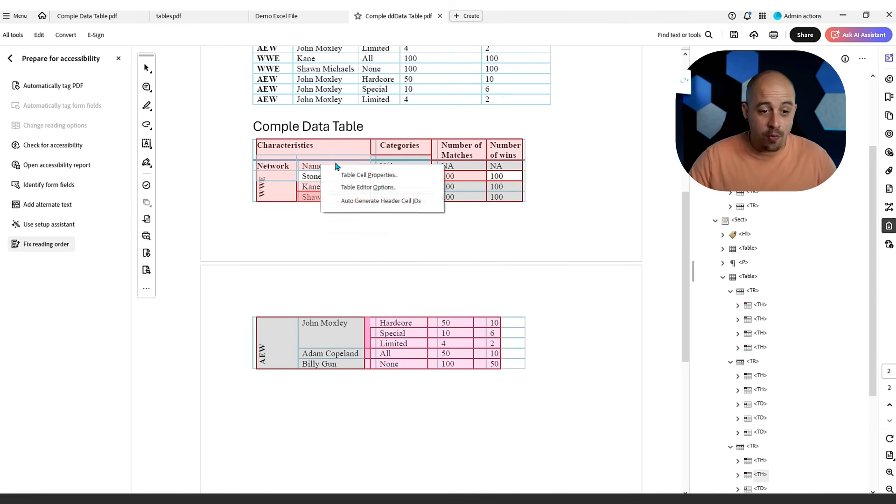
left_click(366, 174)
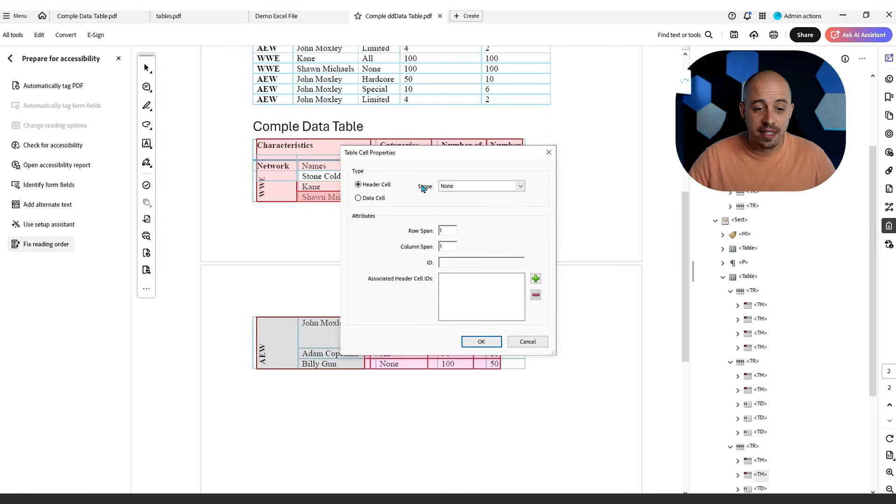
left_click(457, 187)
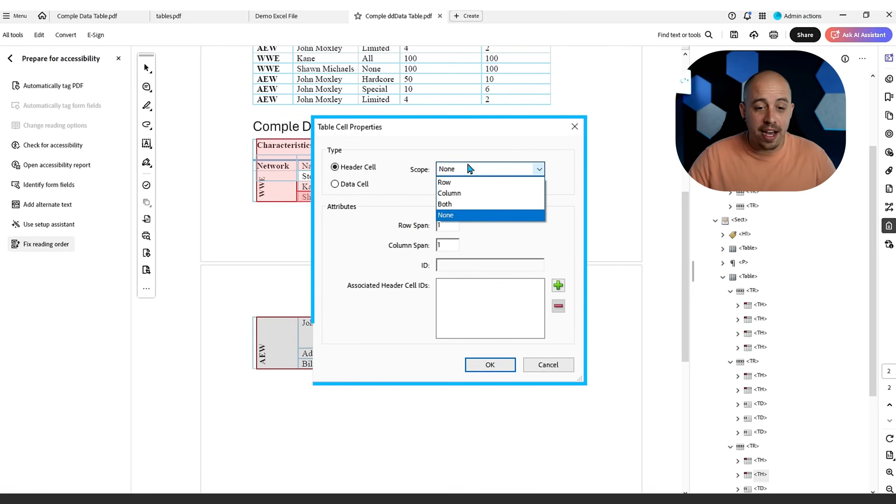
left_click(469, 193)
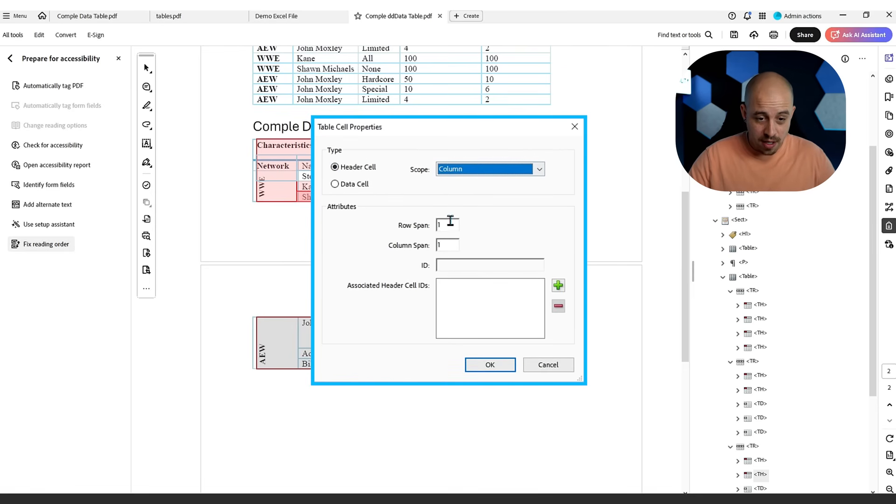
left_click(490, 364)
left_click(280, 187)
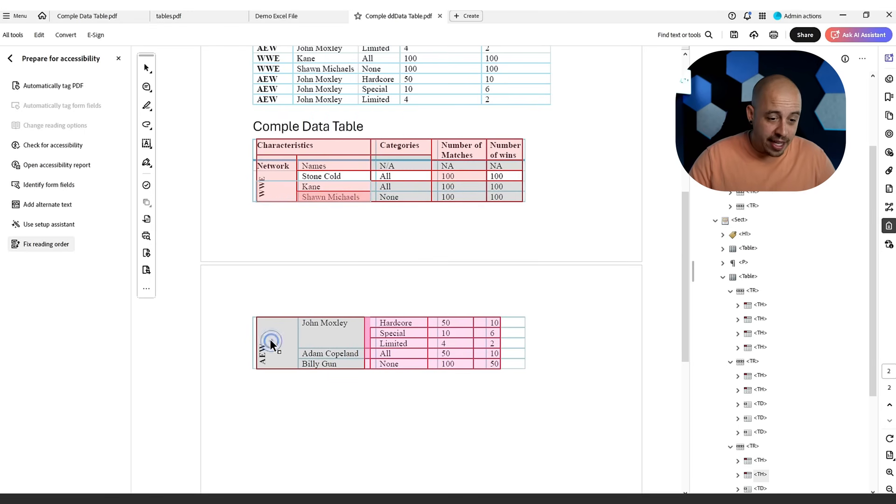
right_click(280, 181)
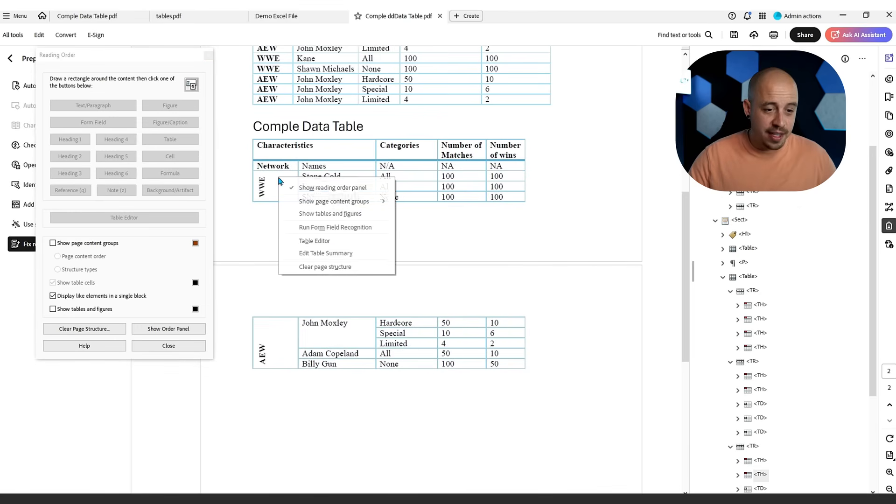
left_click(314, 240)
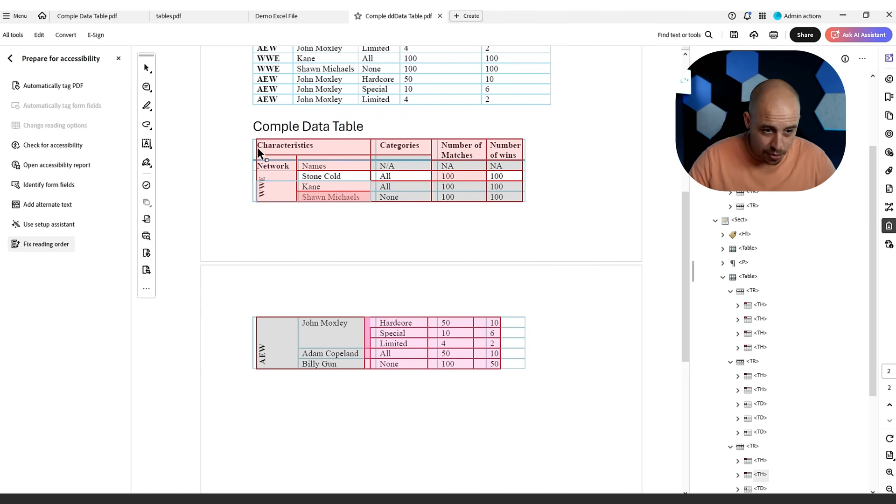
right_click(272, 191)
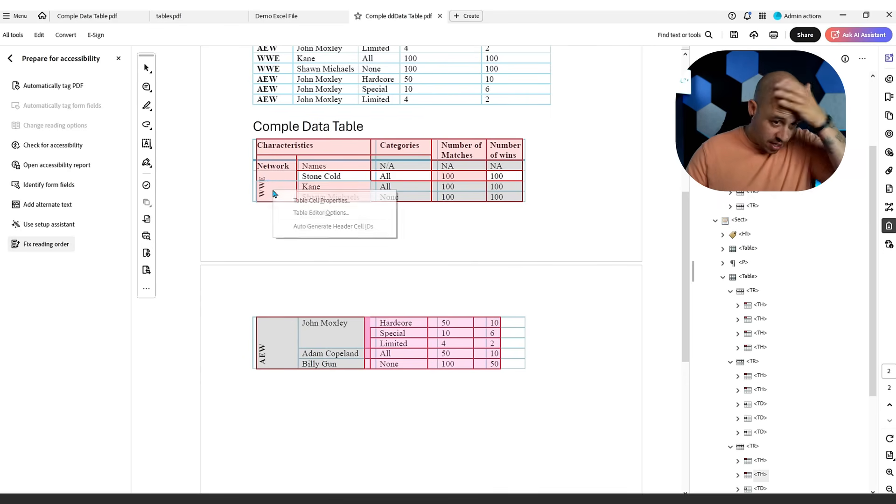
left_click(325, 202)
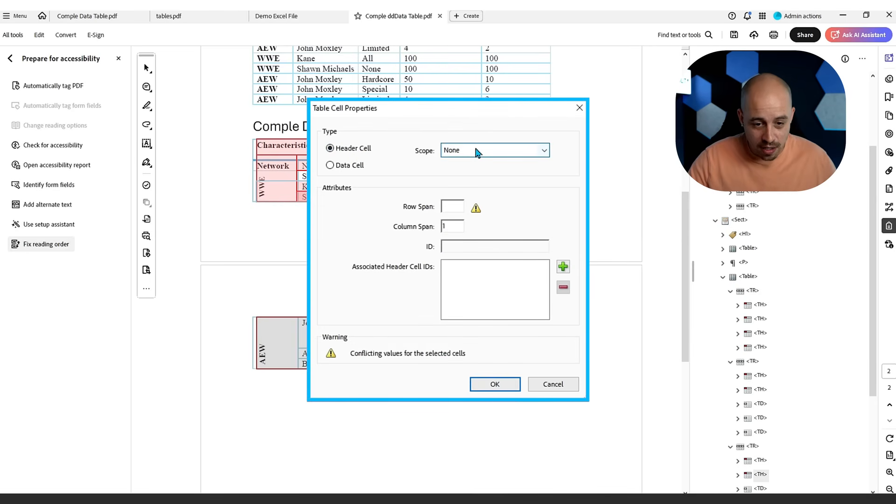
left_click(557, 386)
left_click(540, 160)
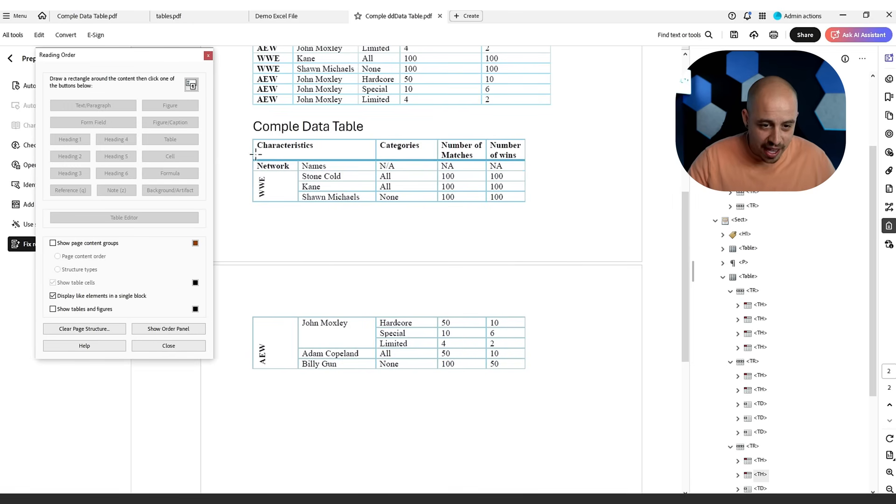
right_click(297, 149)
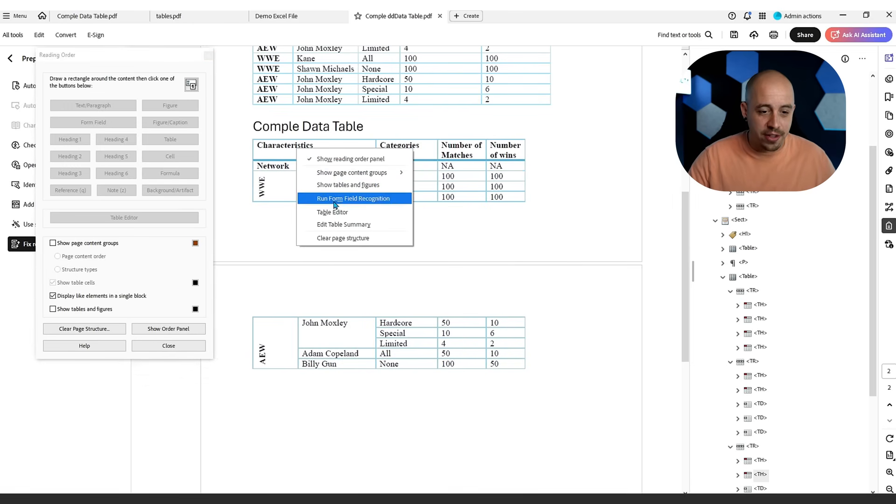
left_click(338, 214)
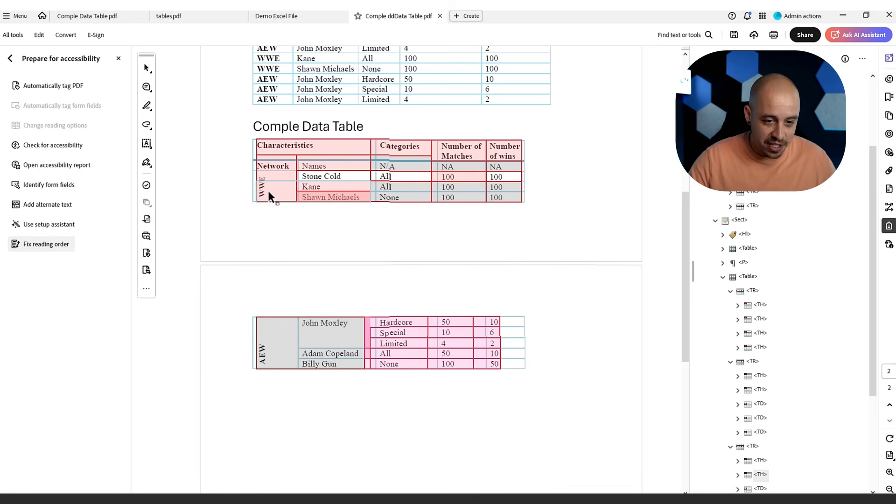
- Set the scope of the WWE header cell to Row
right_click(269, 192)
left_click(284, 199)
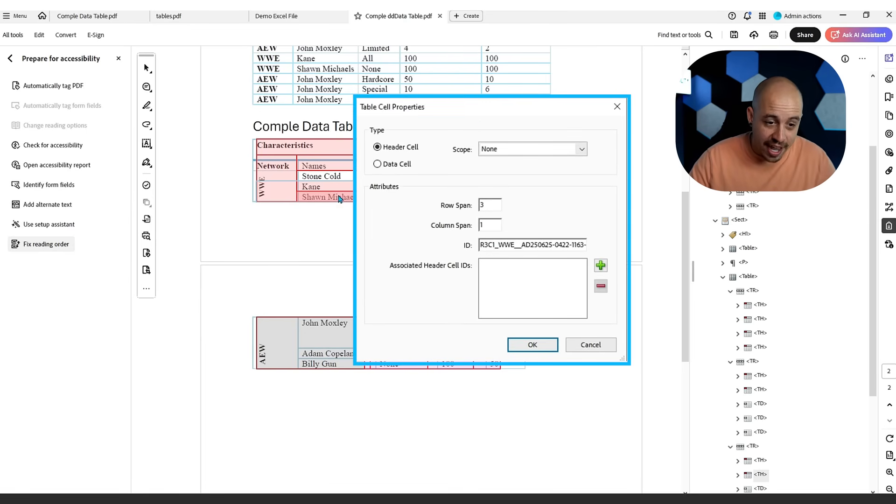
left_click(519, 150)
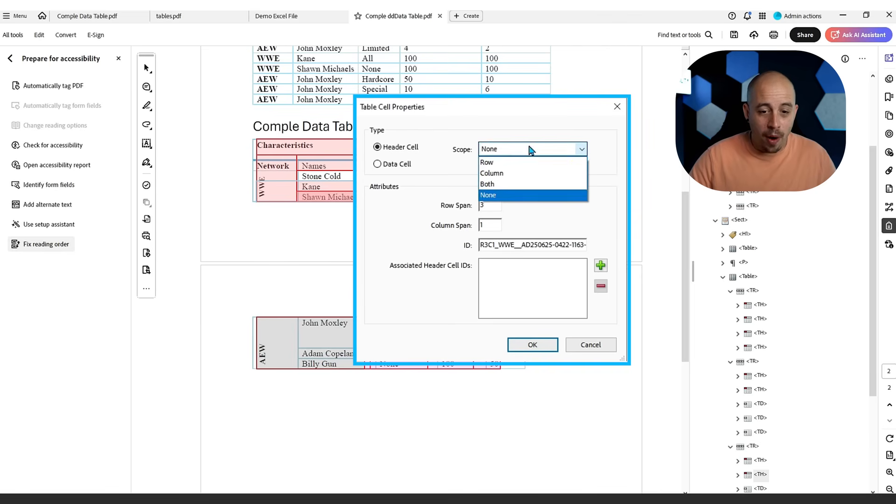
left_click(515, 159)
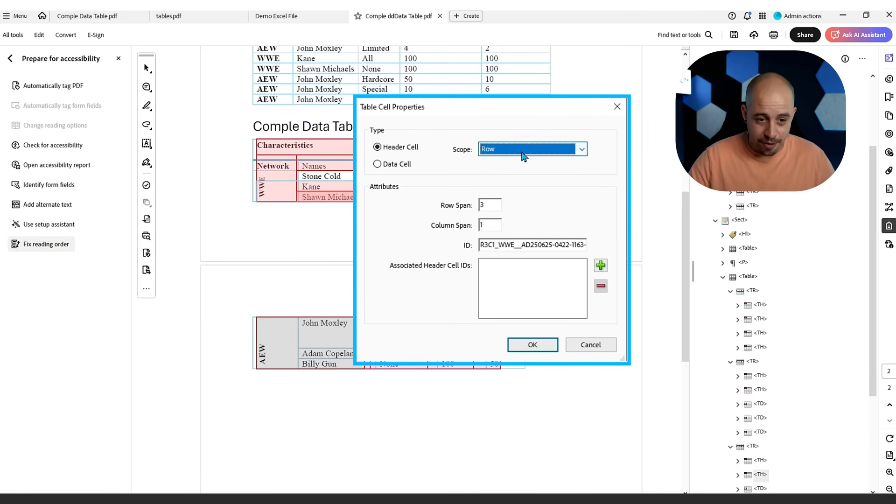
left_click(533, 343)
- Make the AEW cell on the second page a header cell with its scope set to Row
left_click(280, 346)
right_click(278, 334)
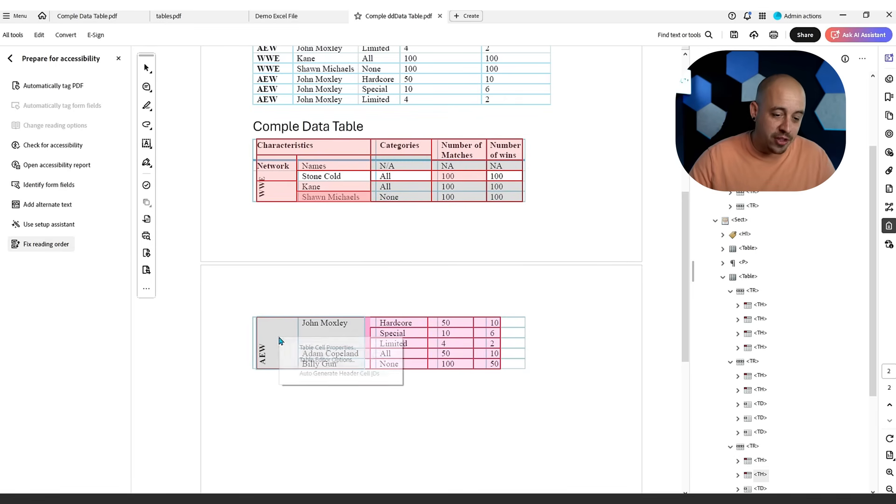
left_click(336, 346)
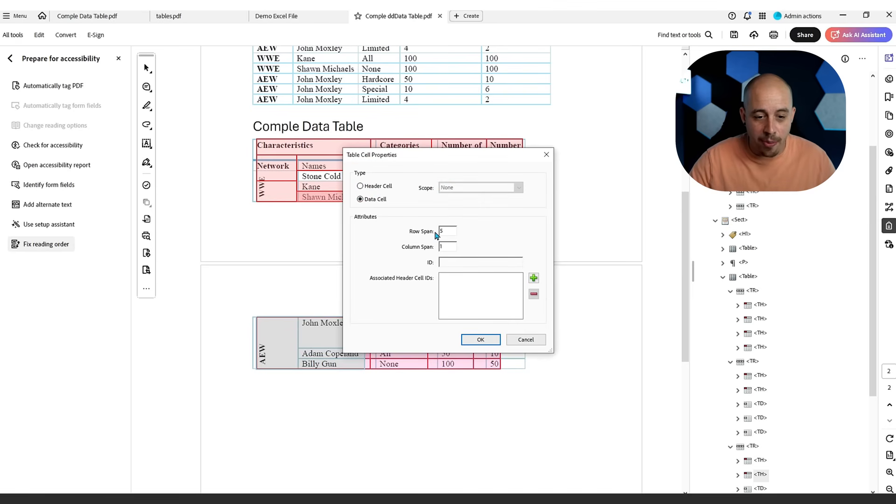
left_click_drag(410, 156, 546, 90)
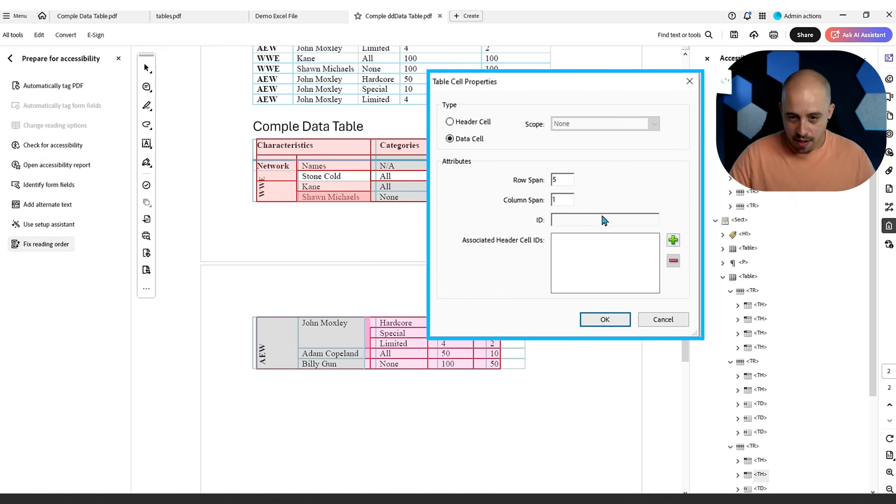
left_click(485, 125)
left_click(610, 123)
left_click(580, 138)
left_click(599, 319)
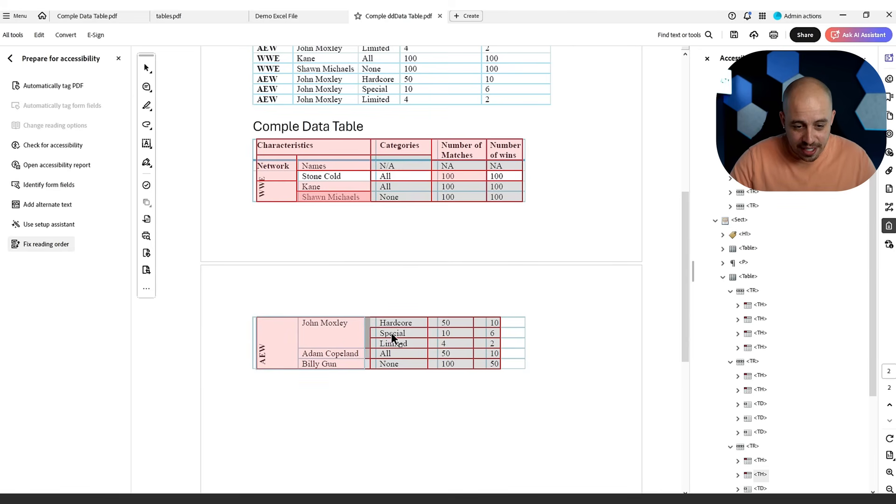
- Change the merged cell covering the AEW and name area on the second page to a data cell with a row span of 3
right_click(345, 330)
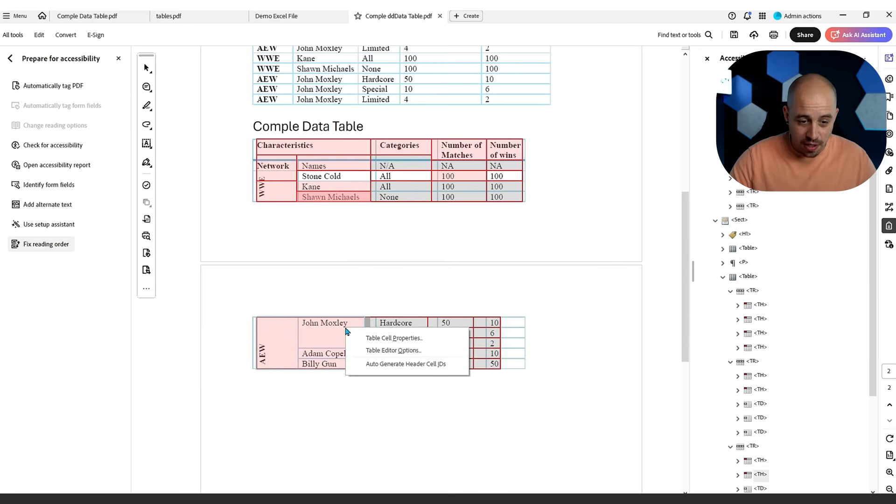
left_click(375, 337)
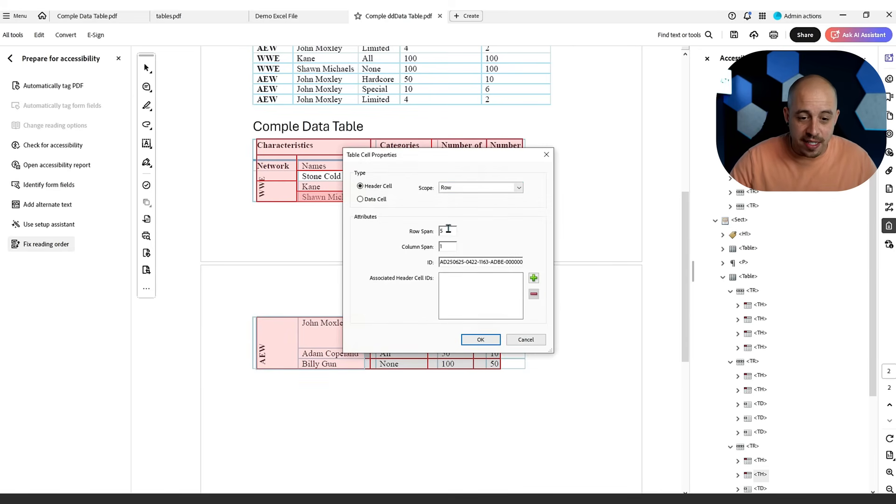
left_click_drag(440, 157, 475, 159)
left_click_drag(482, 234, 469, 232)
type("3")
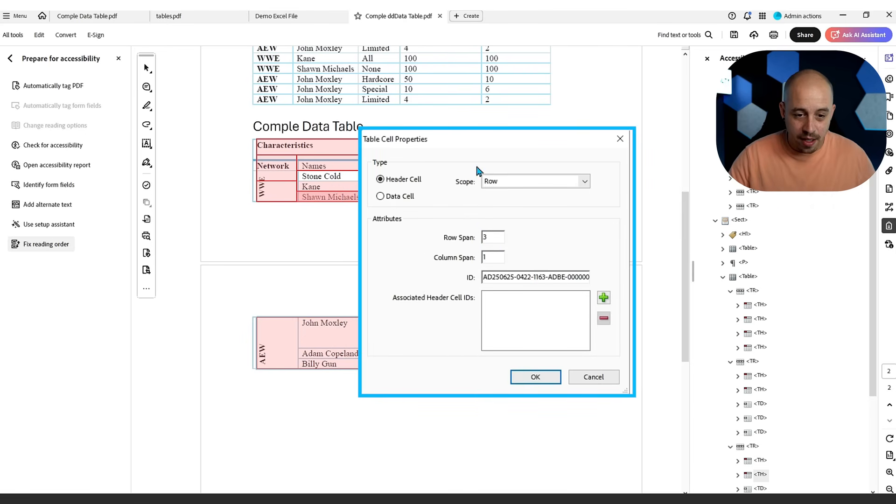
left_click(402, 196)
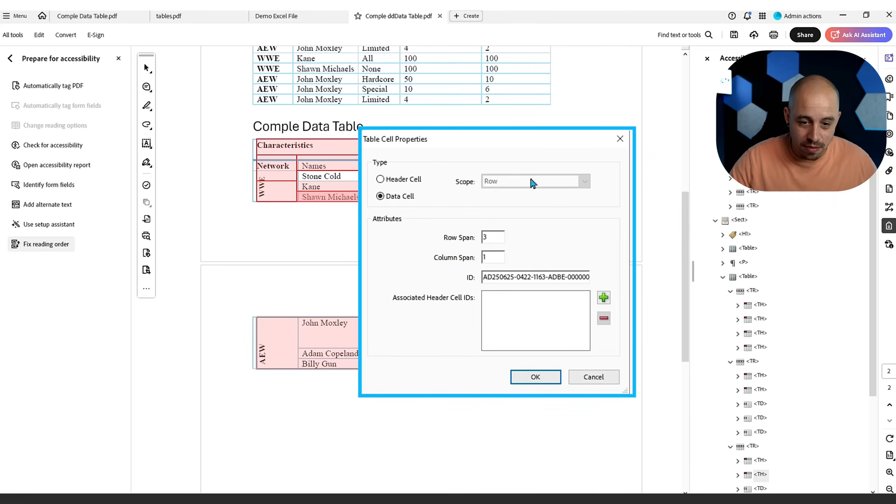
left_click(542, 379)
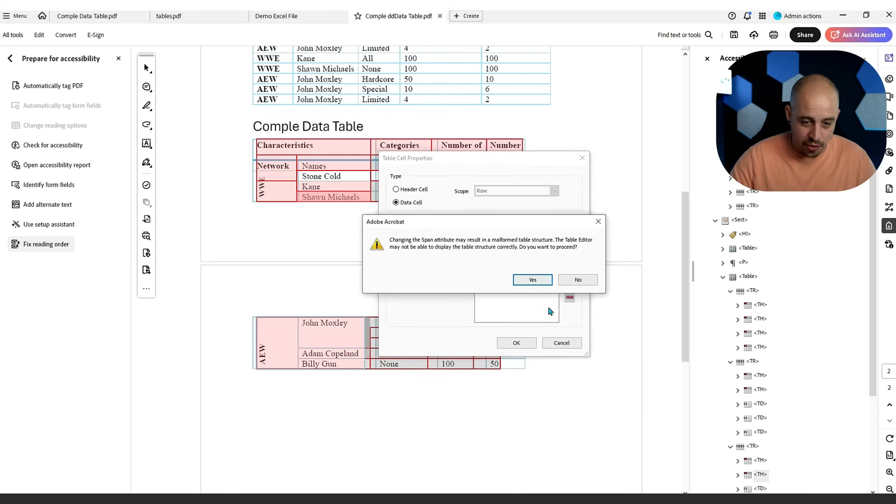
left_click(527, 279)
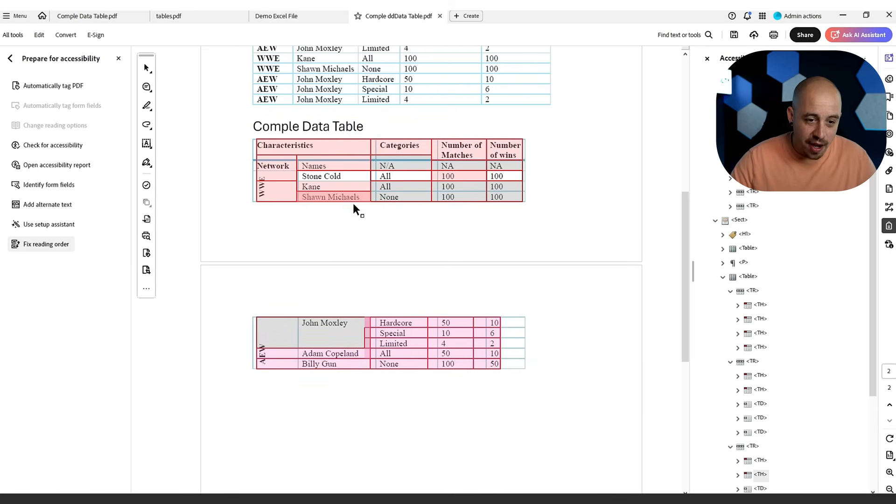
- Examine the extents of the lower AEW cell on the second page and the Characteristics header cell
left_click(280, 355)
left_click(286, 362)
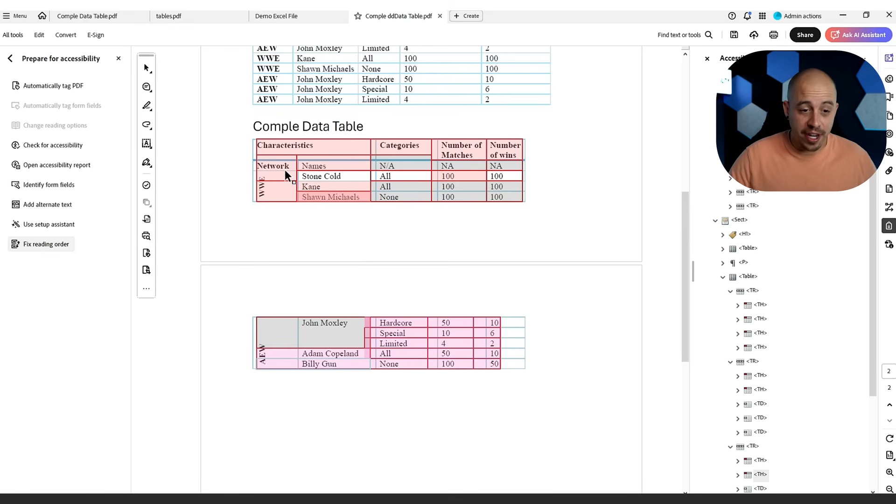
left_click(292, 145)
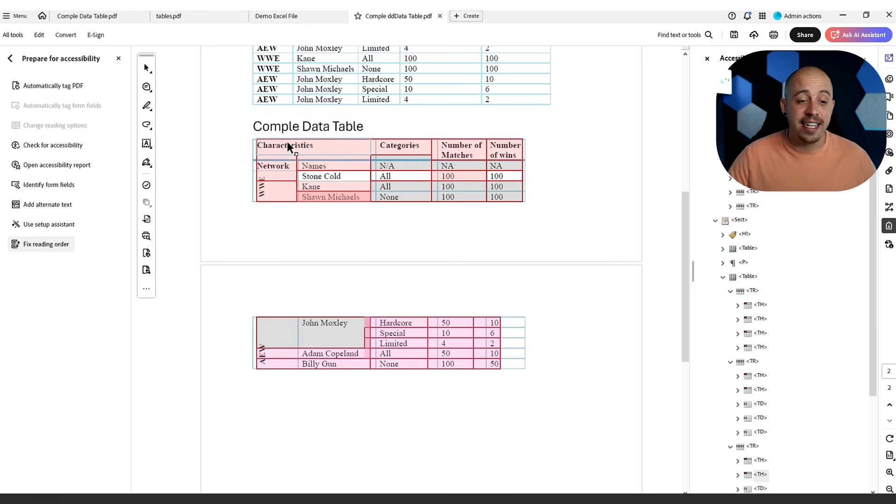
- Check the ID of the Characteristics header cell in its table cell properties
right_click(284, 147)
left_click(299, 156)
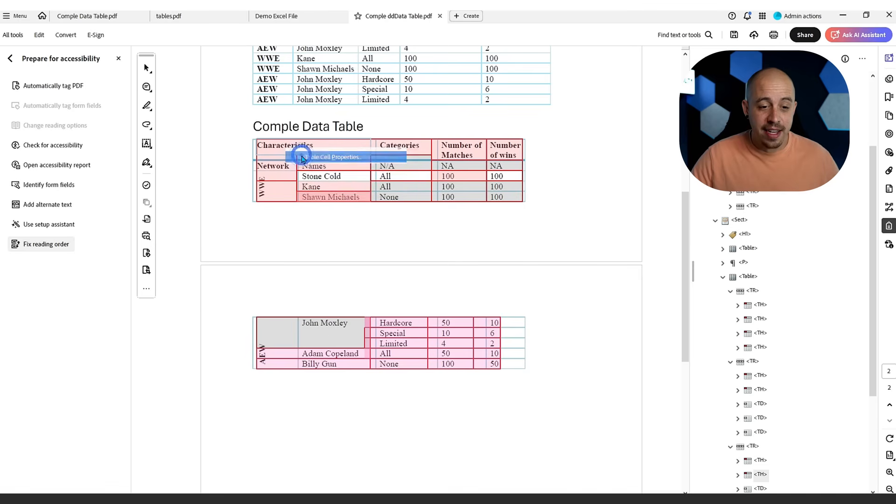
left_click(484, 264)
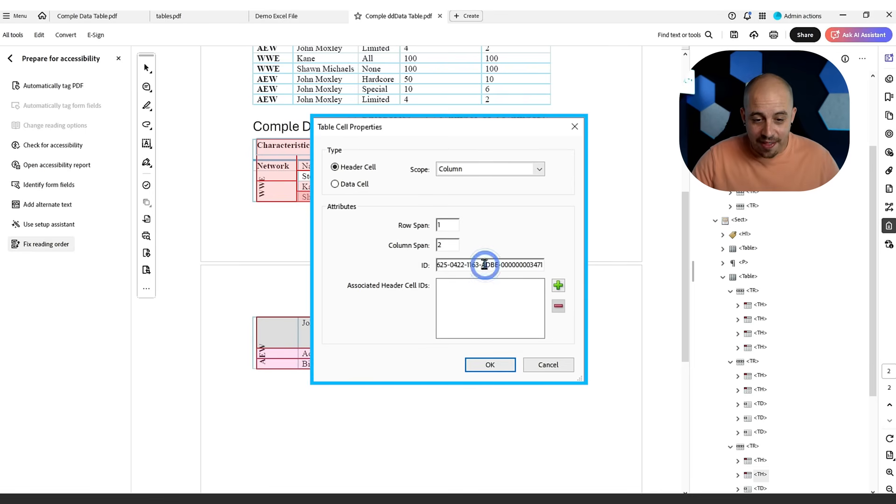
key("Home")
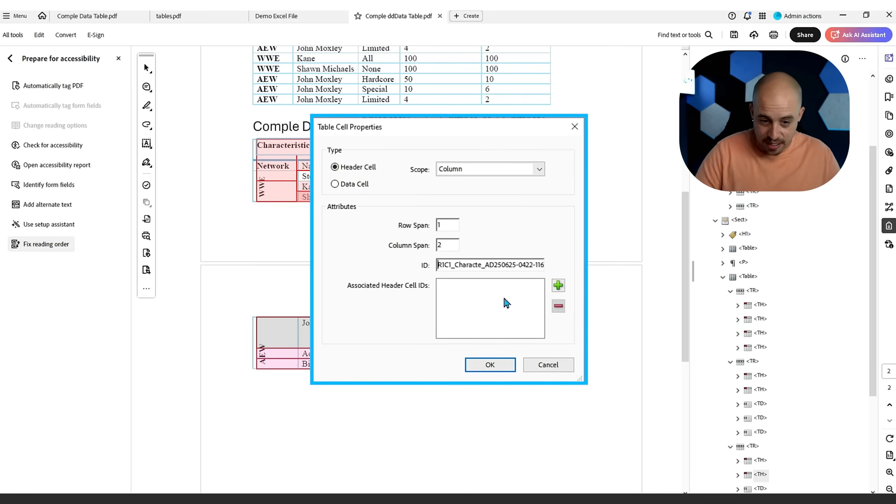
left_click(507, 366)
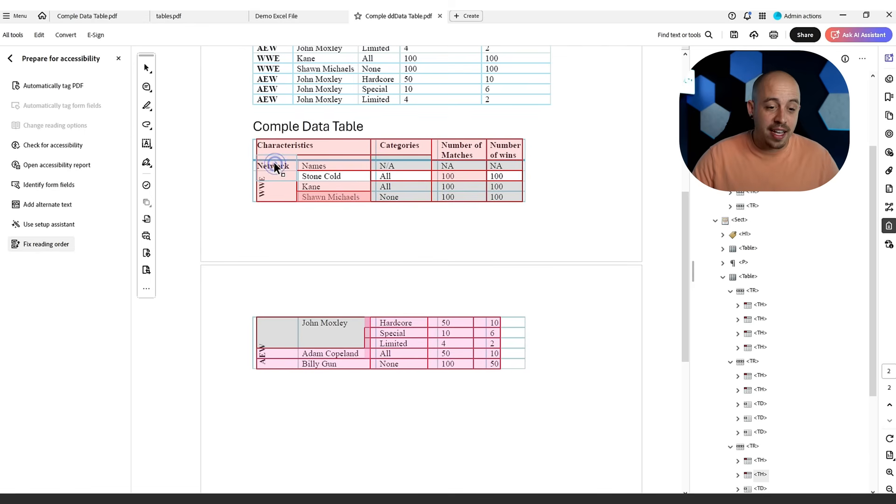
- Associate the Names header cell with the Characteristics header by adding the R1C1_Characte ID to its associated header cell IDs
right_click(322, 163)
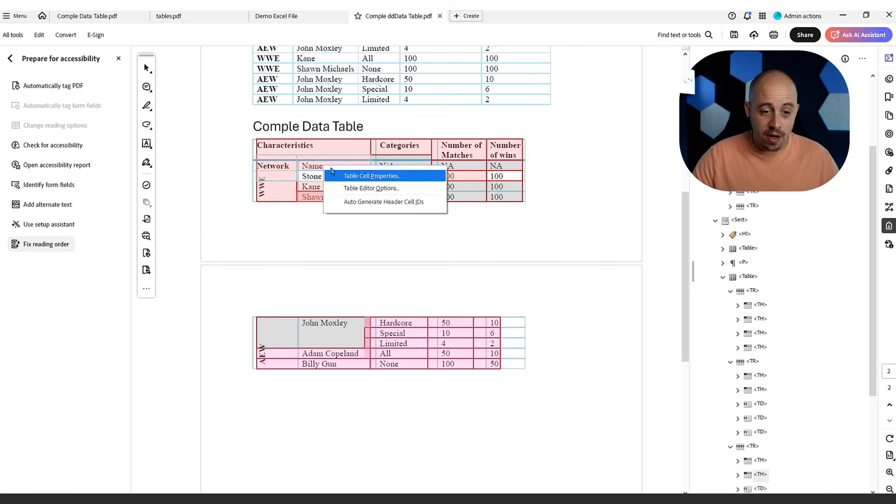
left_click(353, 176)
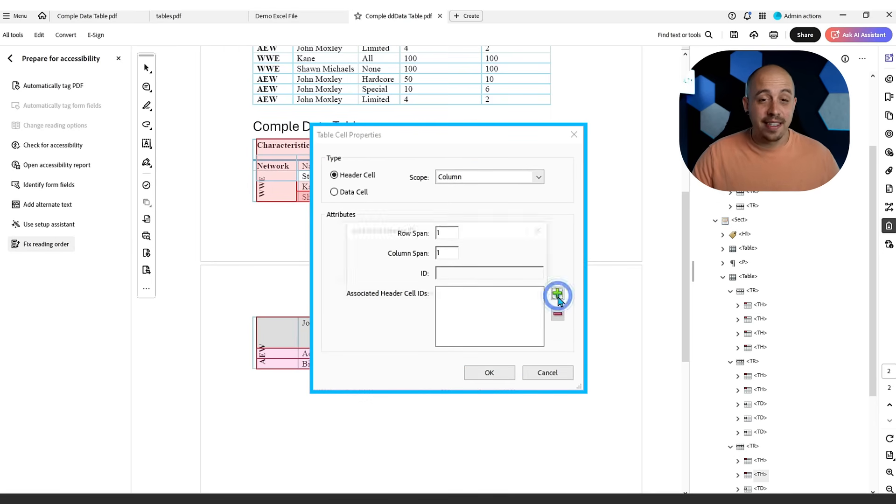
left_click(557, 293)
left_click(536, 256)
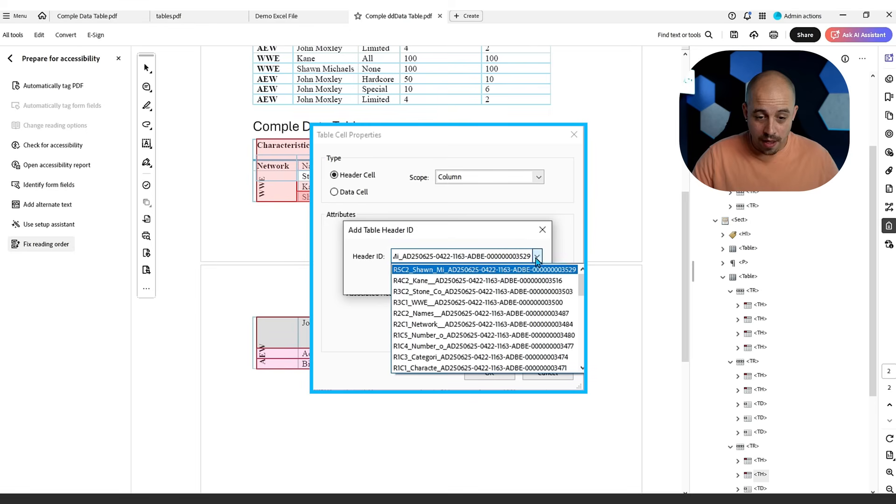
scroll(485, 317, "down", 2)
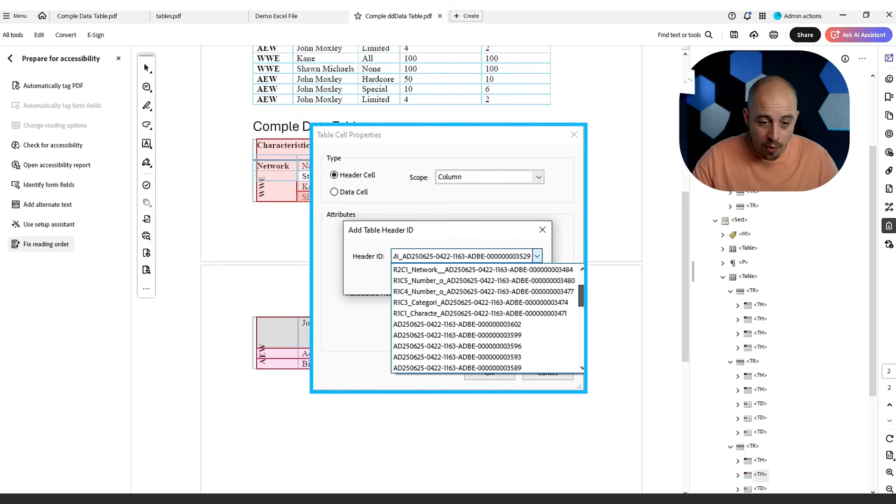
left_click(453, 314)
left_click(447, 282)
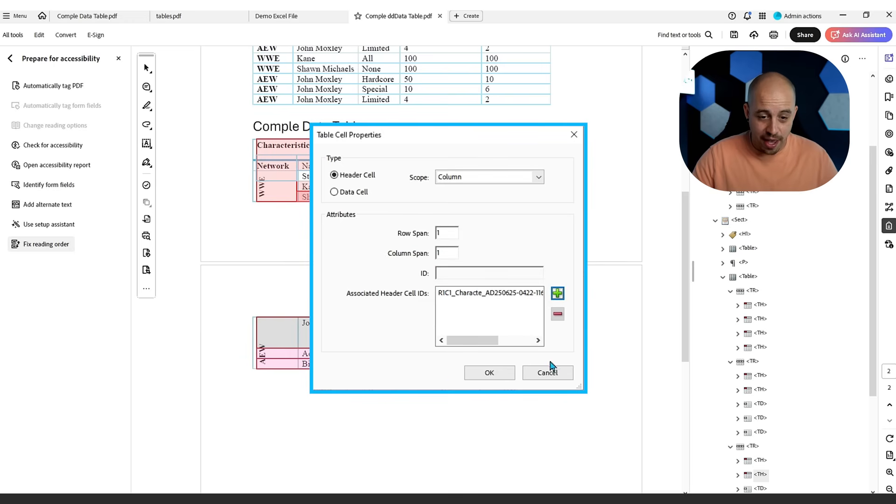
left_click(480, 374)
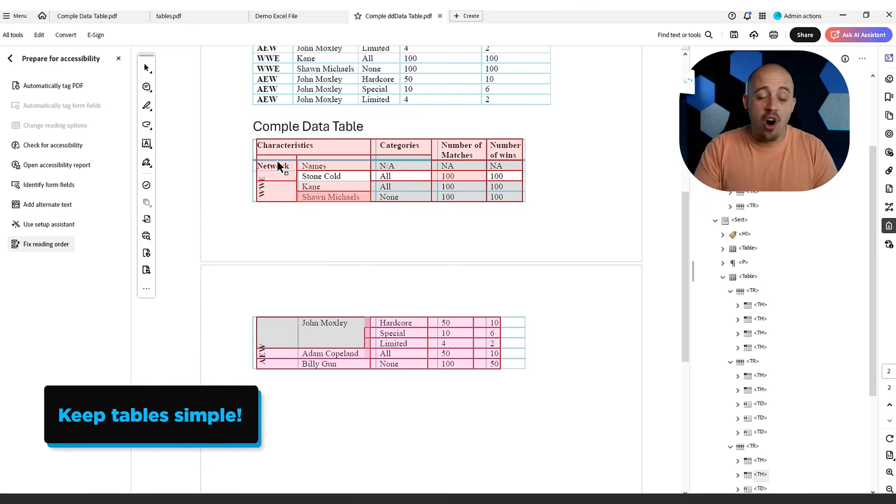
scroll(306, 277, "up", 6)
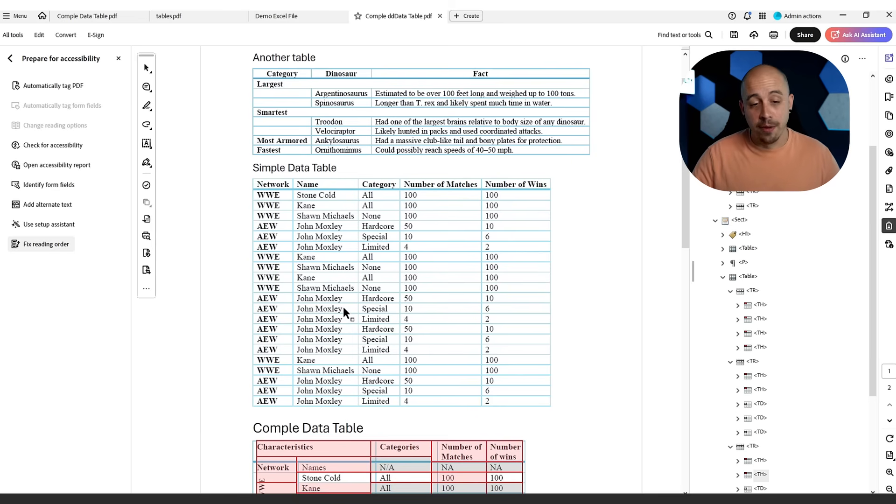
left_click(231, 174)
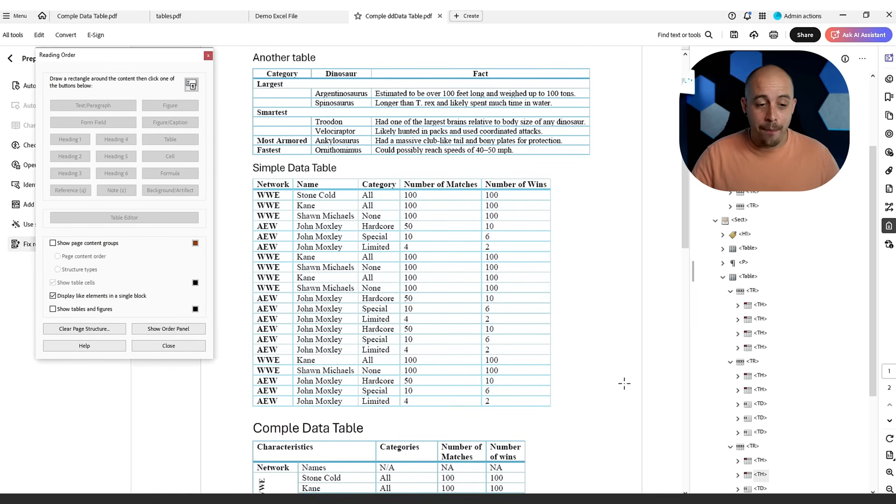
left_click_drag(248, 173, 595, 411)
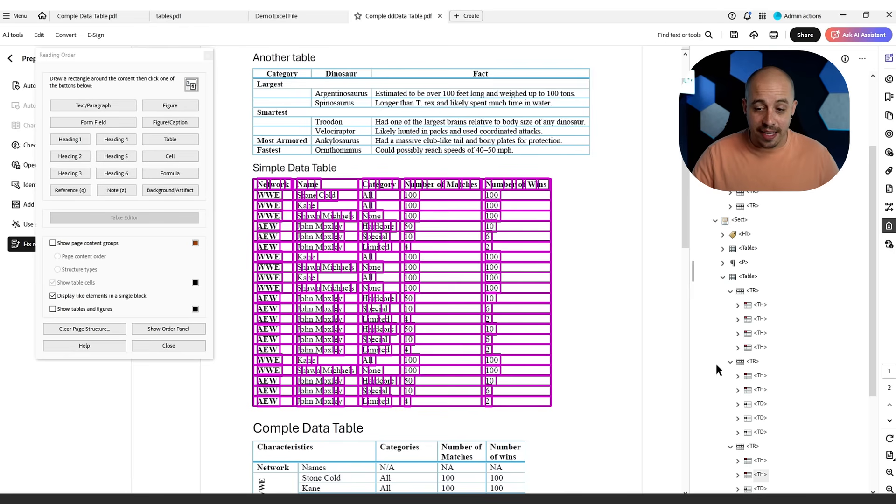
left_click(208, 55)
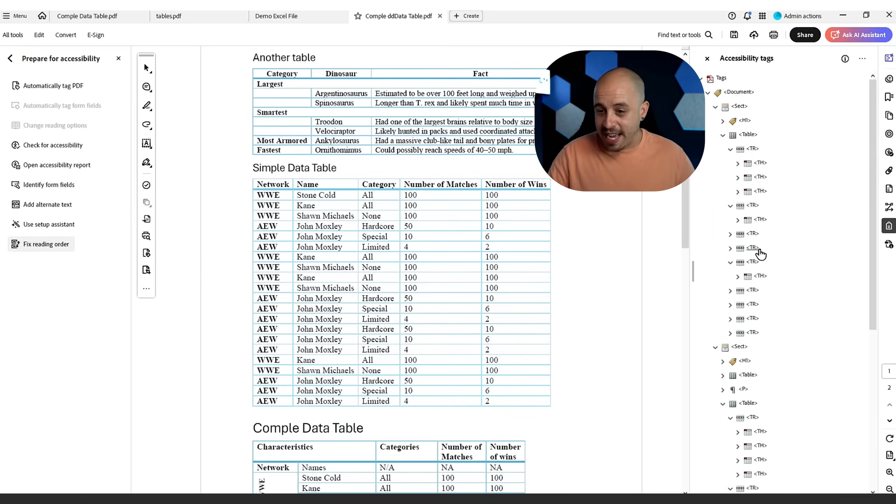
- Collapse the first table's tags, expand the Simple Data Table's tags and inspect its header row cells
left_click(722, 134)
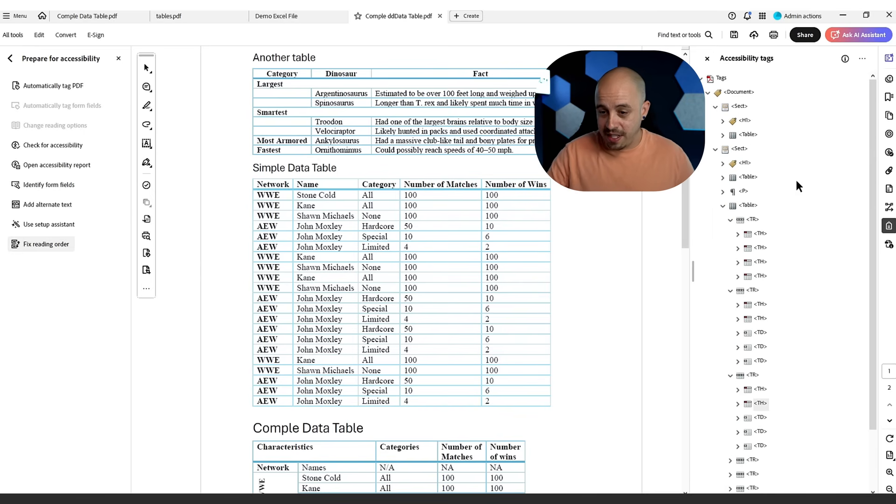
left_click(755, 176)
key("Right")
key("Right")
key("Right")
key("Right")
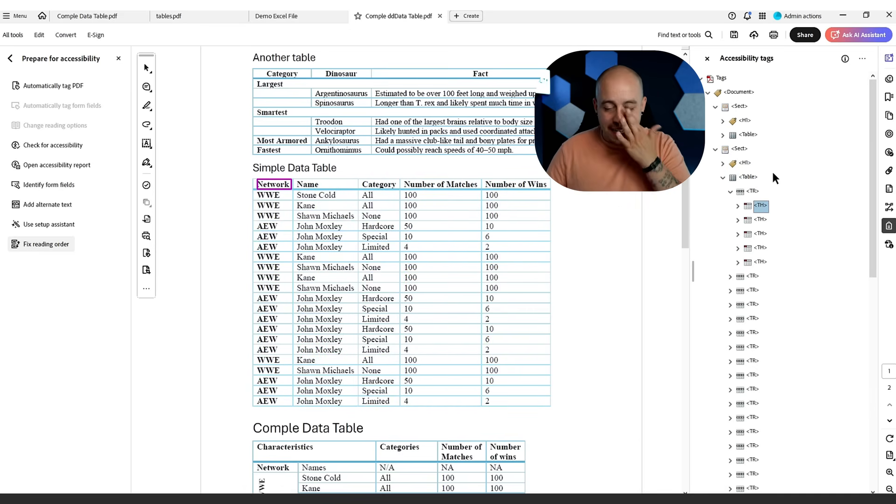
key("Down")
key("Down")
key("Down")
key("Down")
key("Down")
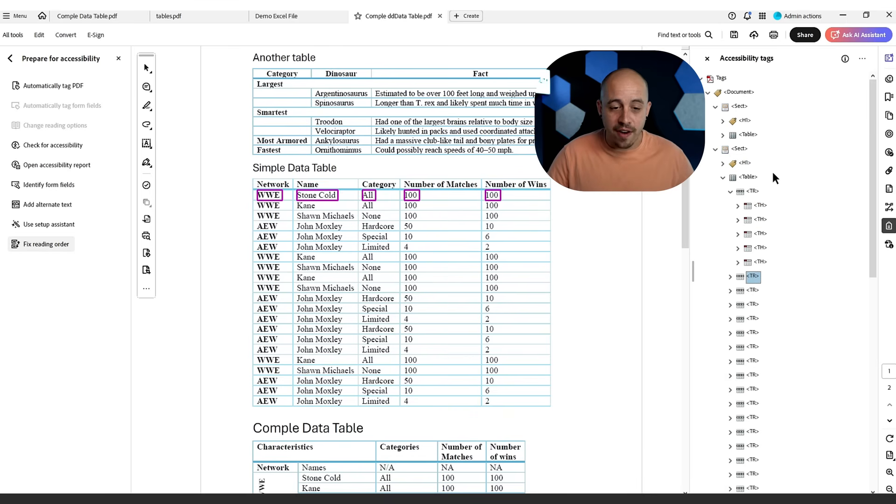
- Inspect the cell tags of the first data row and the remaining row tags in the Simple Data Table
key("Right")
key("Right")
key("Down")
key("Down")
key("Down")
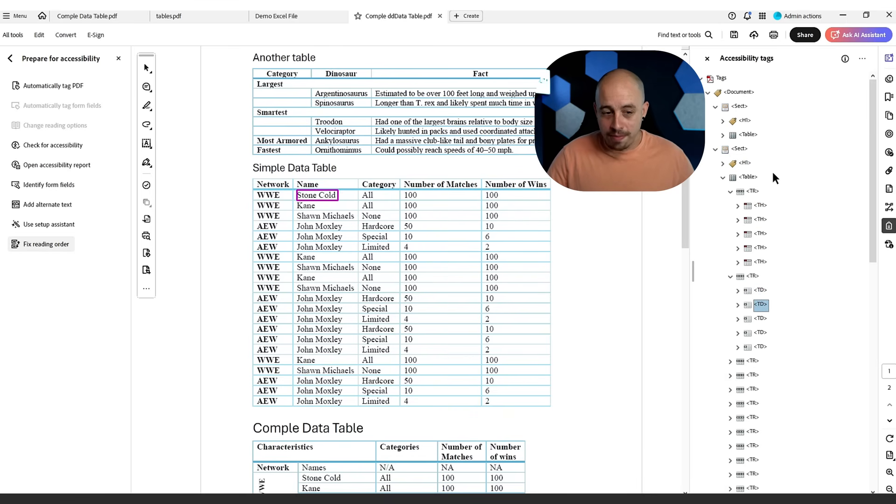
key("Down")
key("Down")
key("Down")
key("Down")
key("Down")
key("Down")
key("Down")
key("Down")
key("Down")
key("Down")
key("Down")
key("Down")
key("Down")
key("Down")
key("Down")
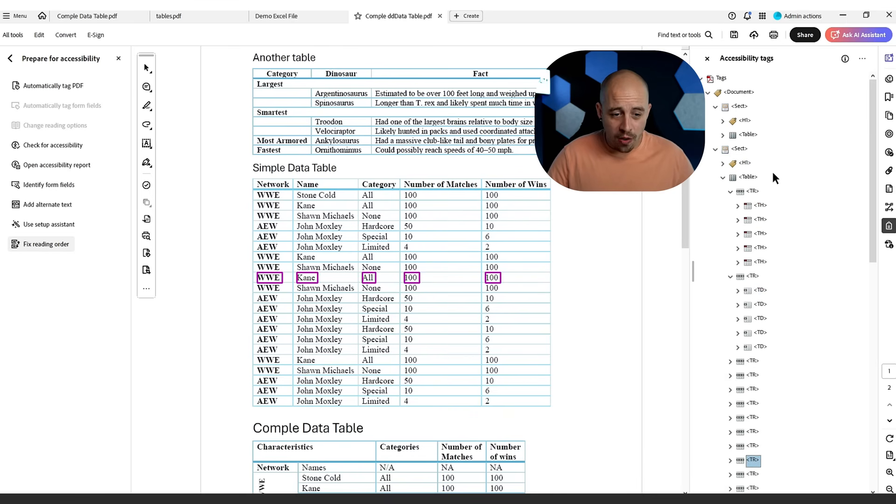
key("Down")
key("Down")
key("Down")
key("Down")
key("Down")
key("Down")
key("Up")
key("Up")
key("Up")
key("Up")
key("Up")
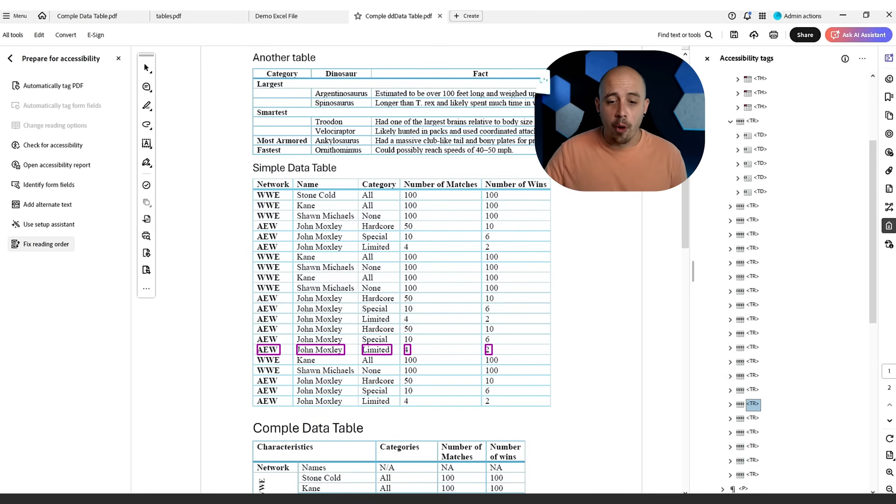
- Open the Simple Data Table in the Table Editor and set the scope of its header row cells to Column
left_click(41, 243)
right_click(303, 196)
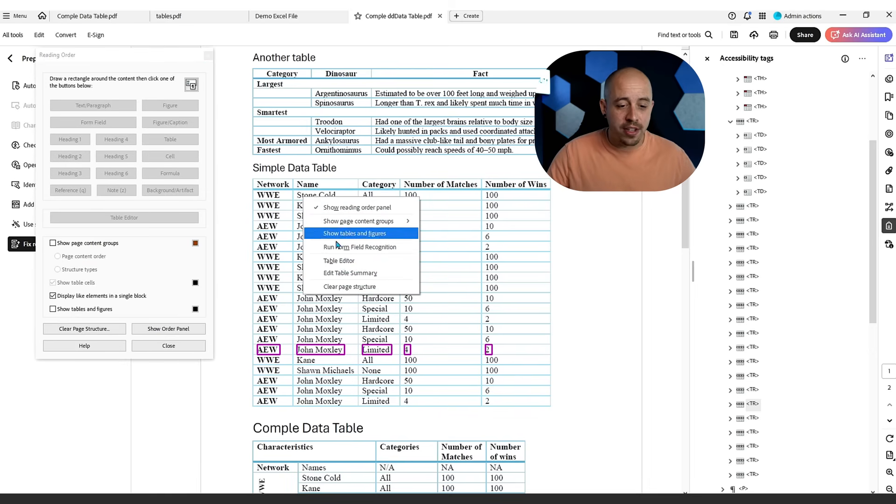
left_click(340, 262)
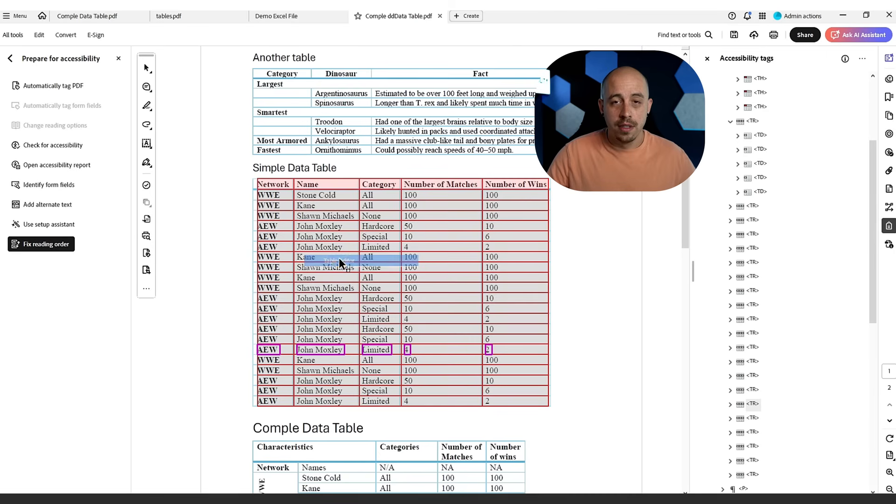
right_click(318, 183)
left_click(350, 196)
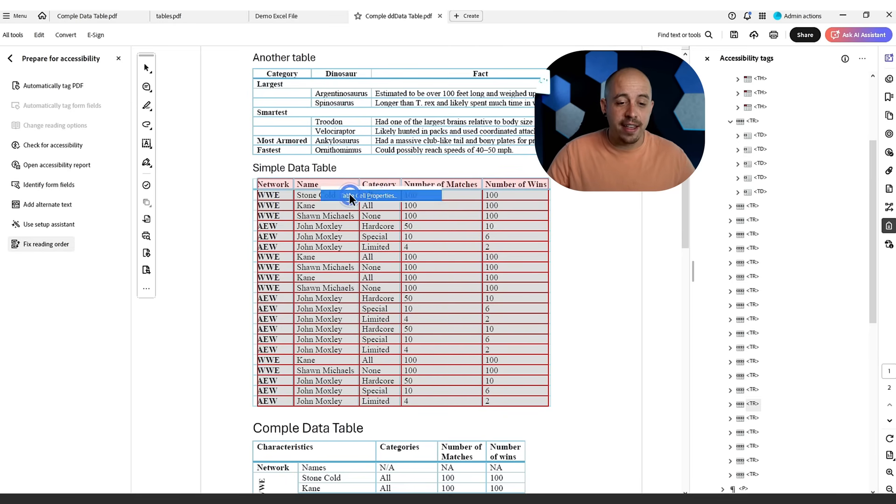
left_click(481, 187)
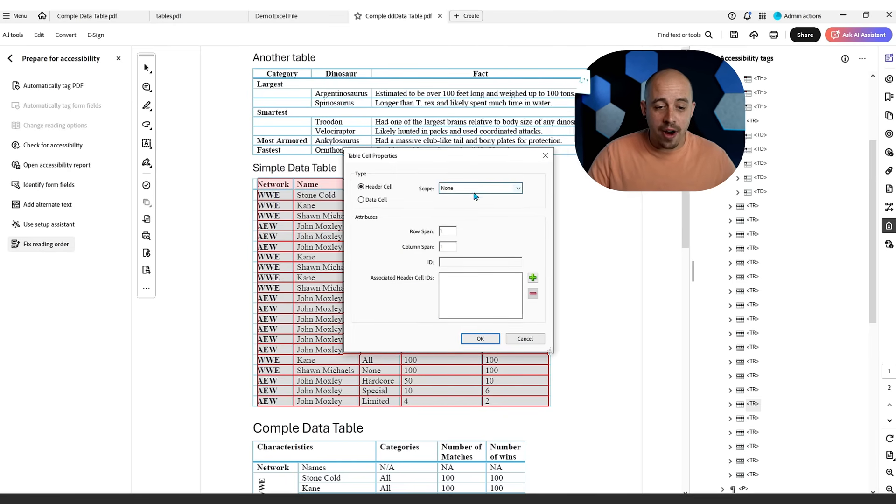
left_click(488, 194)
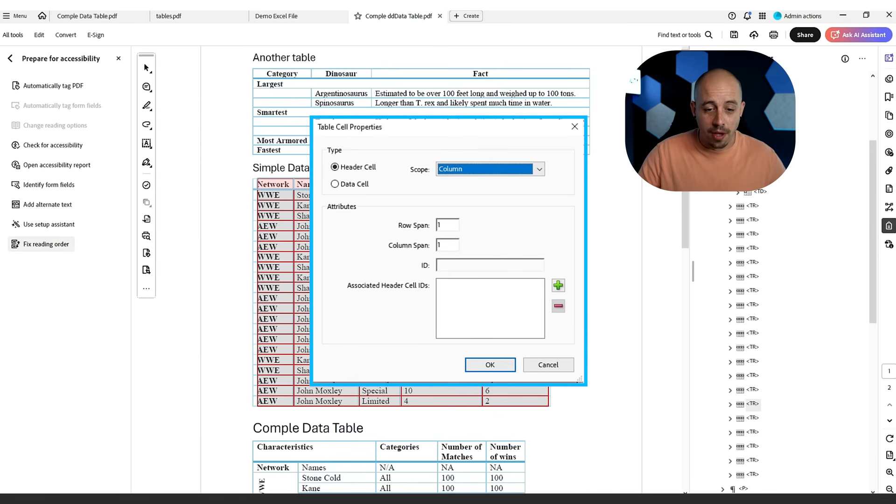
left_click(490, 364)
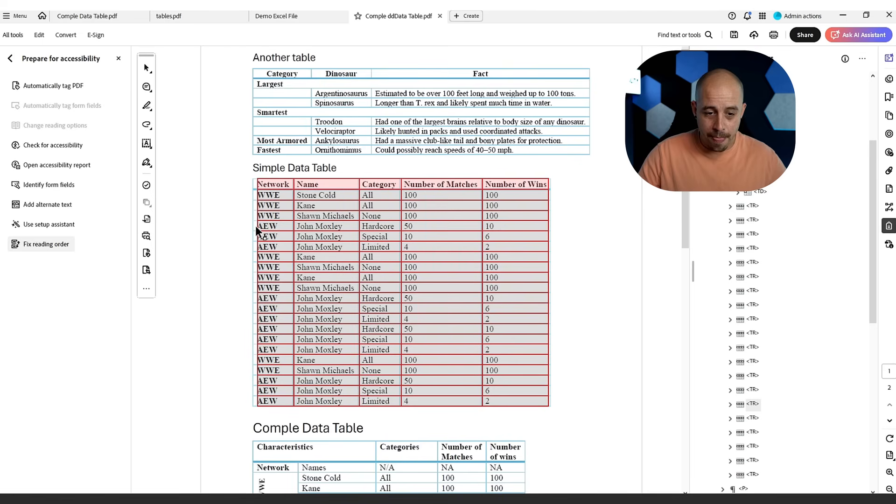
- Make all cells below Network in the Simple Data Table header cells with their scope set to Row
left_click(277, 399, "shift")
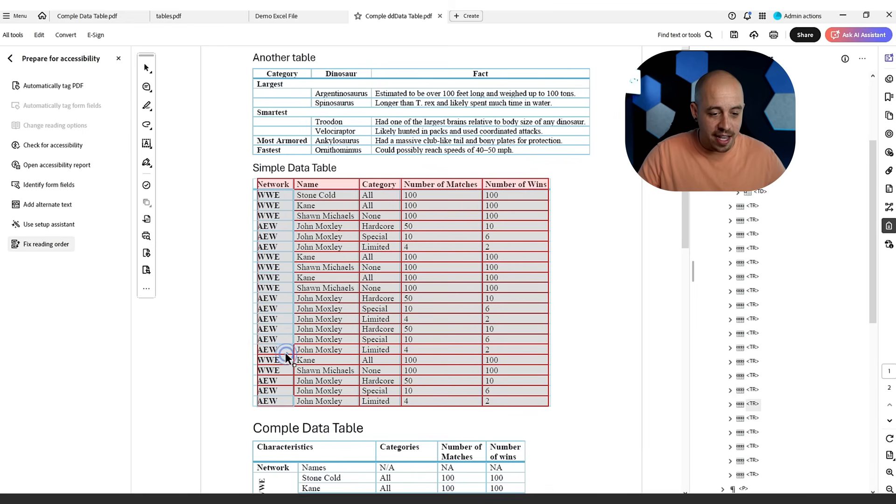
left_click(282, 370, "shift")
left_click(283, 390, "shift")
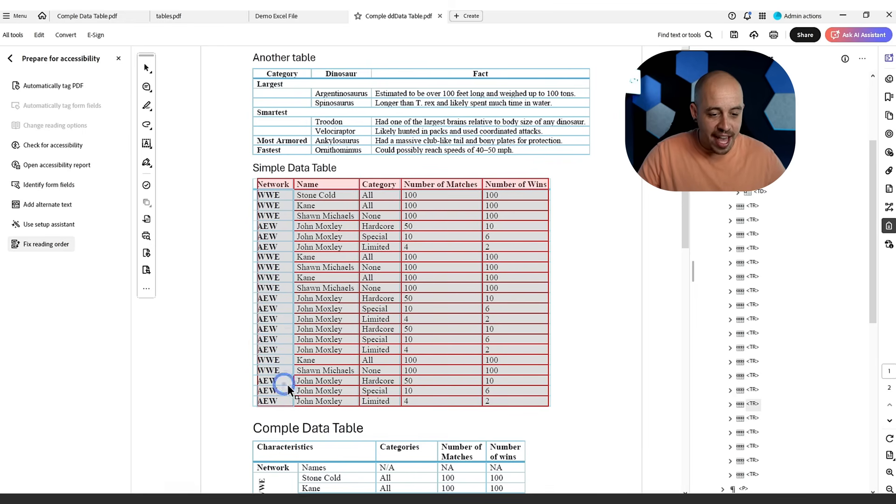
right_click(281, 194)
left_click(298, 206)
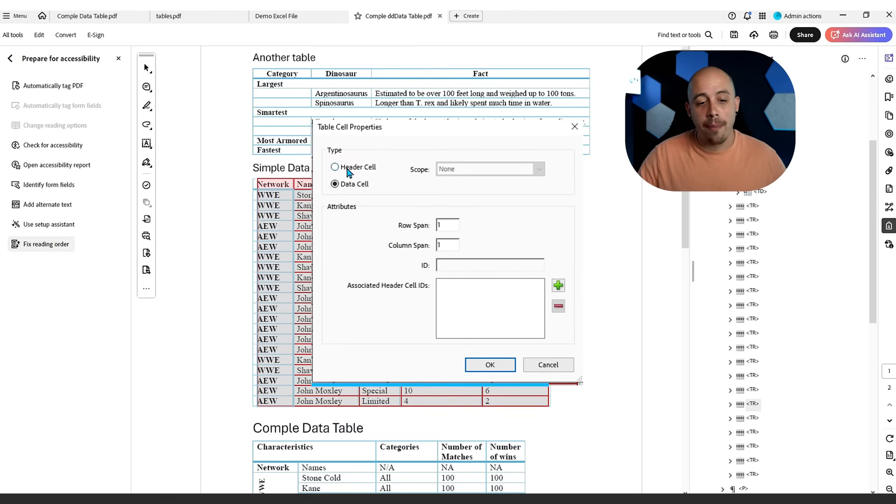
left_click(348, 168)
left_click(475, 167)
left_click(473, 193)
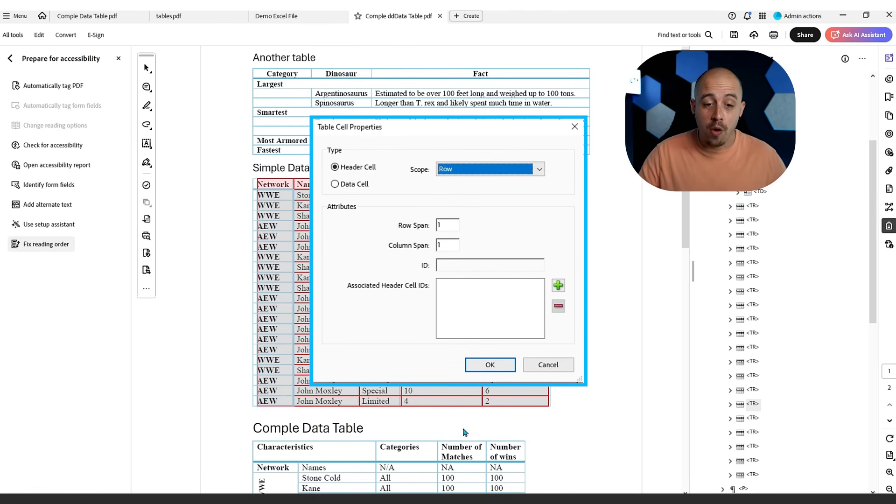
left_click(491, 364)
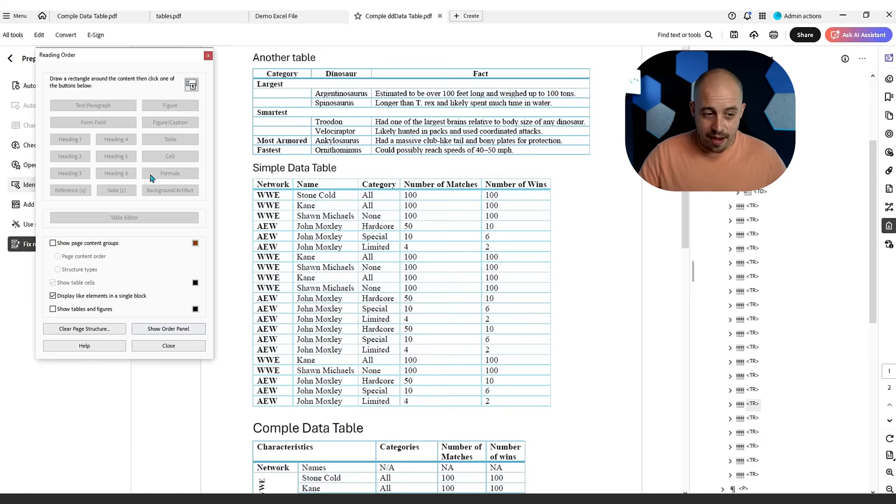
- Open the table summary of the Simple Data Table for editing
right_click(281, 193)
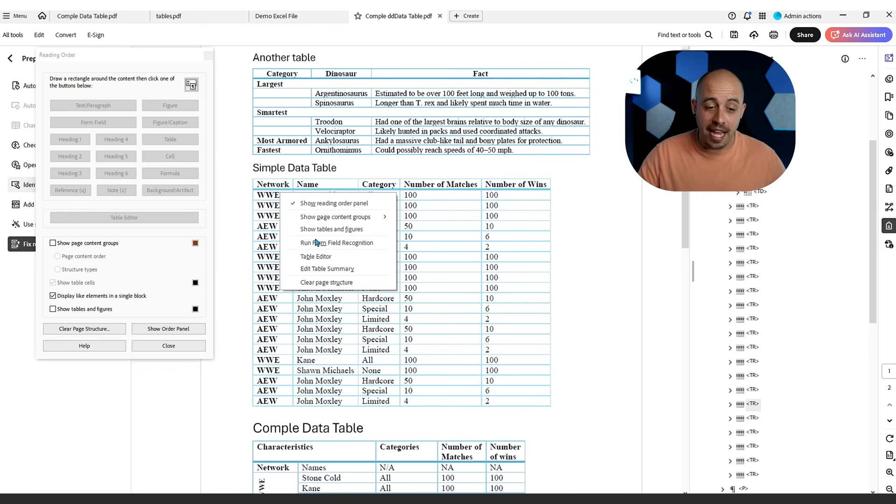
left_click(327, 269)
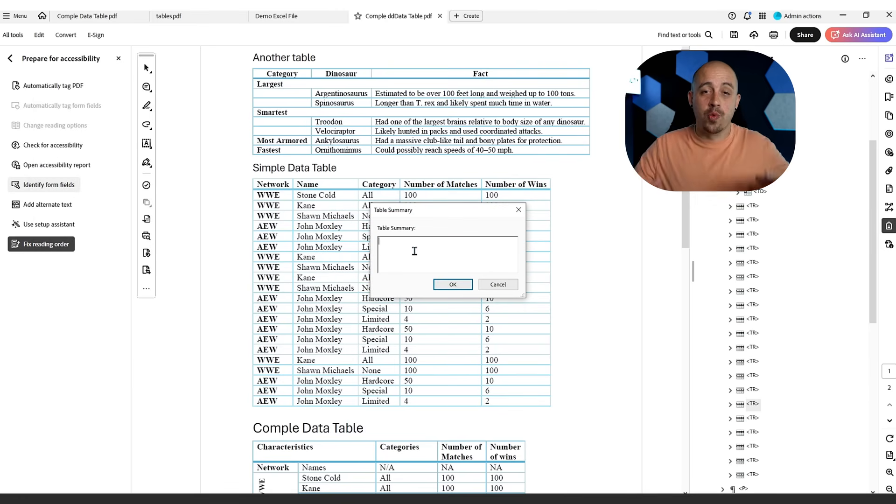